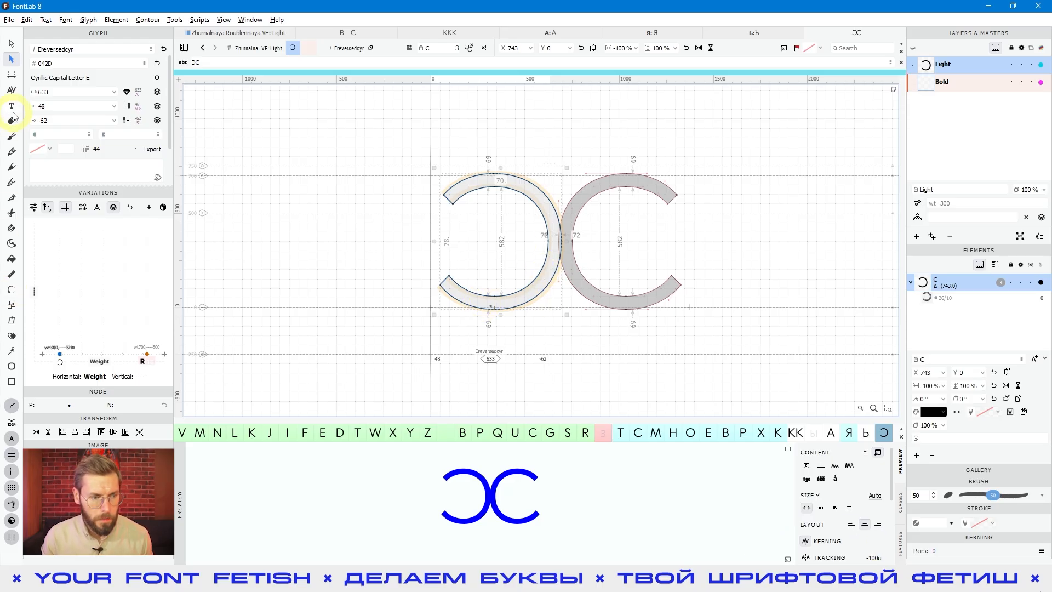
Try to draw a crossbar rectangle inside the mirrored C's element in the Light master, and undo it
left_click(11, 385)
scroll(533, 306, "up", 1)
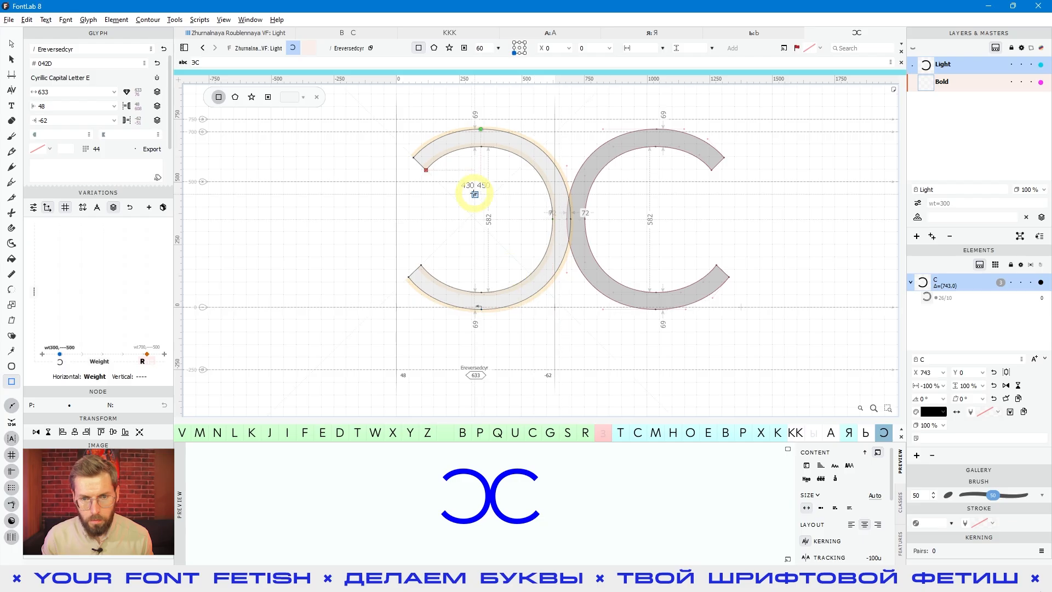
left_click_drag(467, 210, 559, 227)
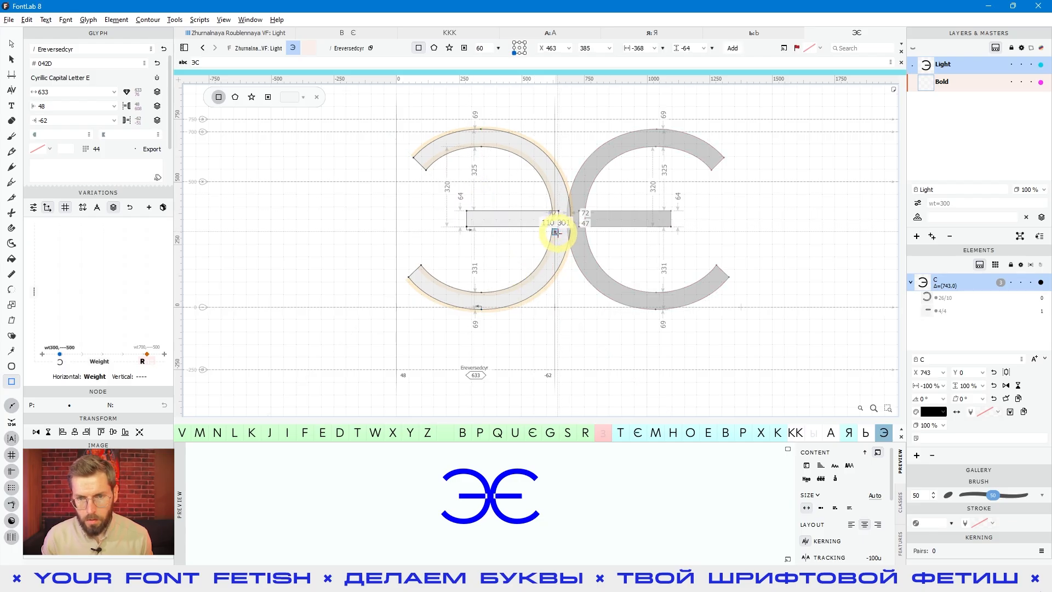
key("ctrl+x")
key("ctrl+z")
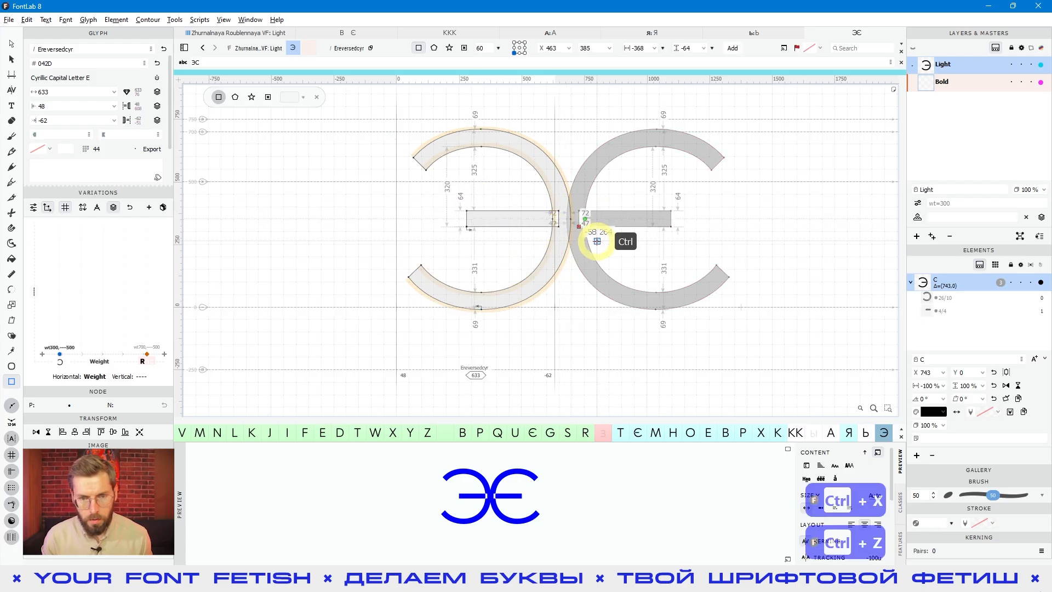
Add a separate contour element in the Light master and draw a crossbar rectangle about 344 by 75 units inside the mirrored C
left_click(915, 445)
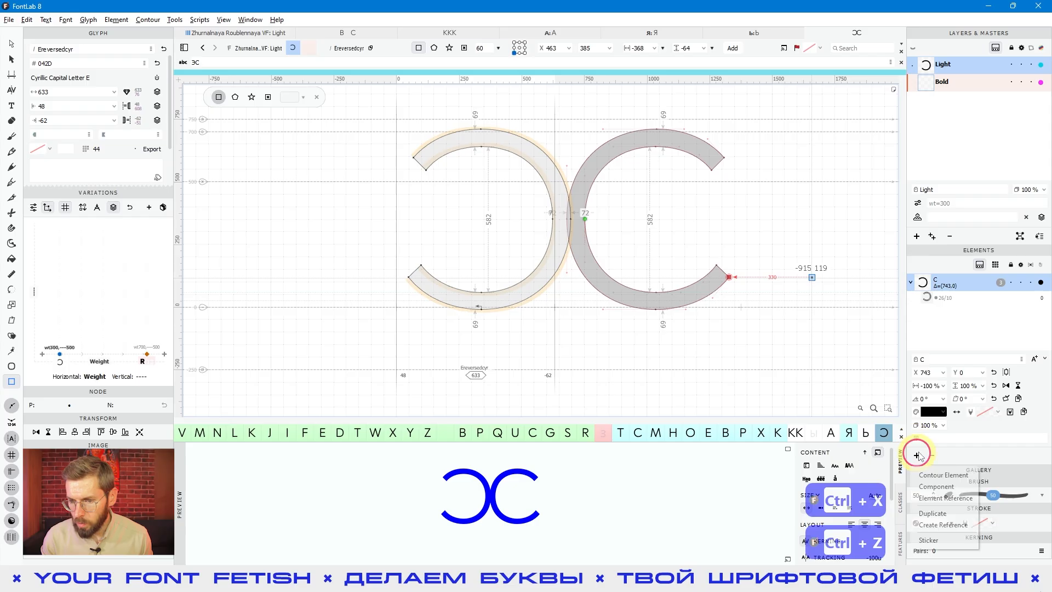
left_click(935, 477)
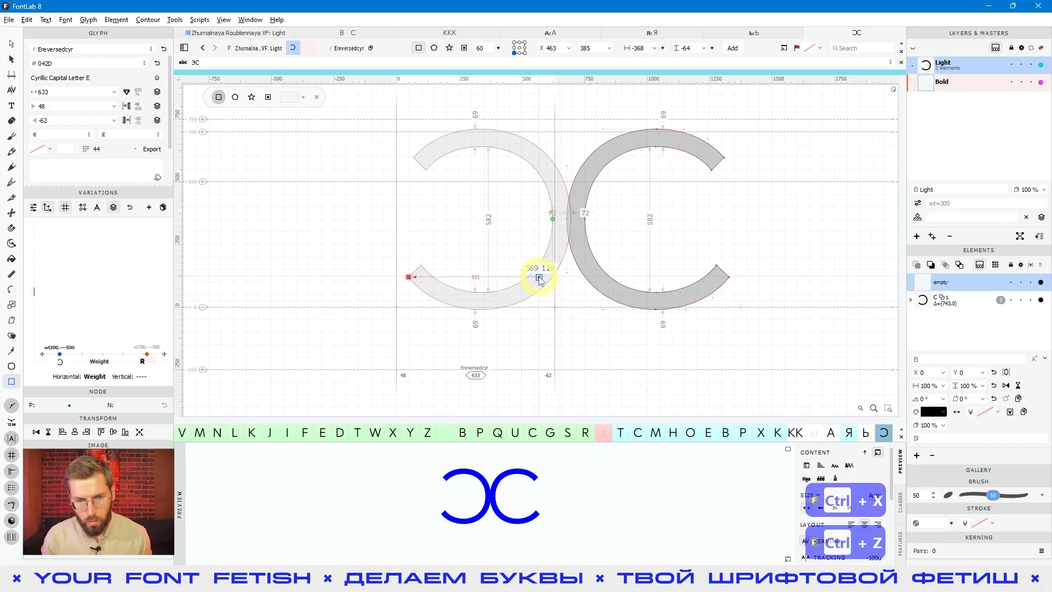
left_click_drag(472, 209, 559, 227)
key("space")
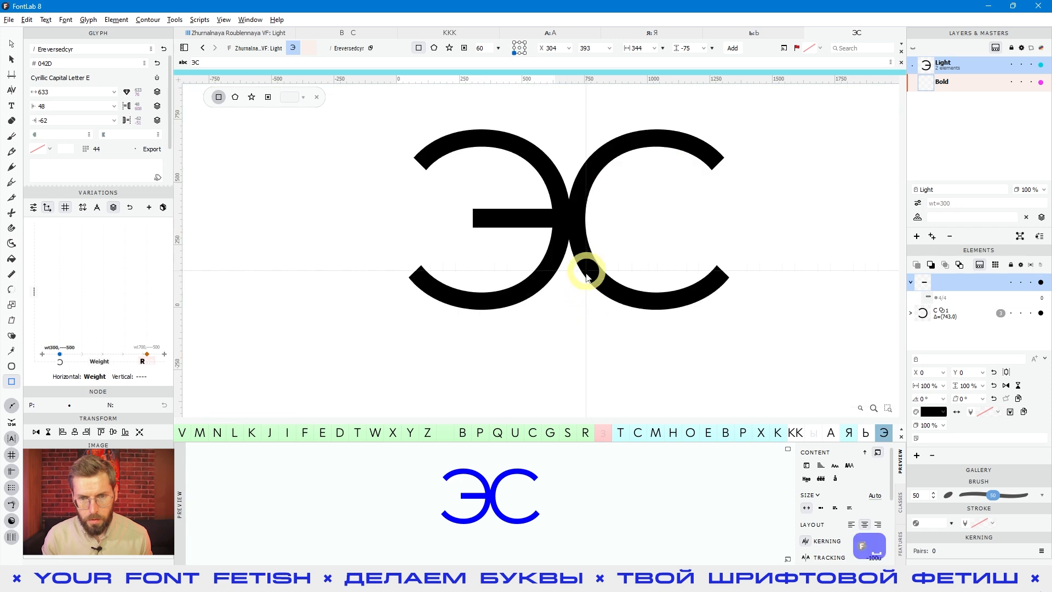
Automatically space the Э glyph in the Light master and preview it filled
left_click(126, 93)
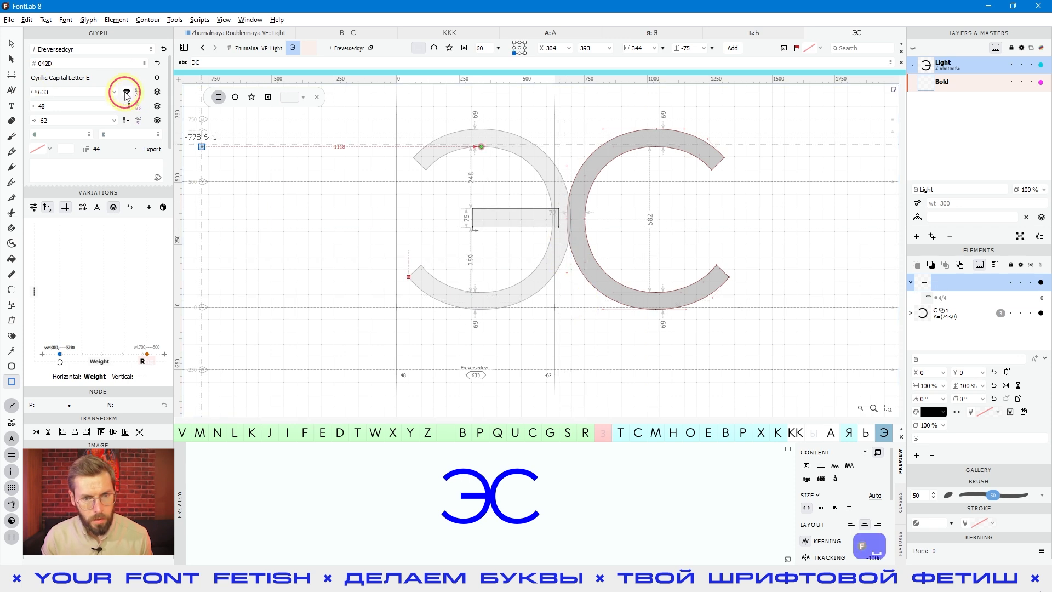
scroll(551, 232, "down", 5)
left_click(726, 356)
key("space")
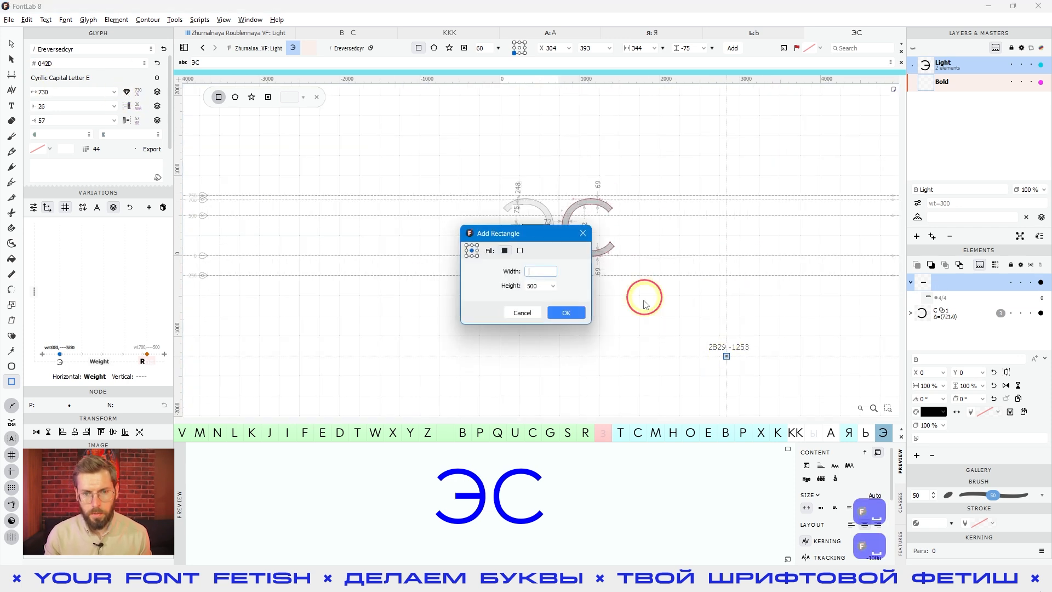
left_click(526, 313)
left_click(12, 44)
key("space")
left_click_drag(568, 305, 577, 316)
Switch to the Bold master and copy the whole Latin C outline
scroll(528, 231, "up", 3)
left_click(955, 83)
scroll(721, 215, "up", 1)
left_click(718, 249)
key("v")
key("ctrl+a")
left_click(685, 200)
key("v")
double_click(662, 242)
double_click(681, 200)
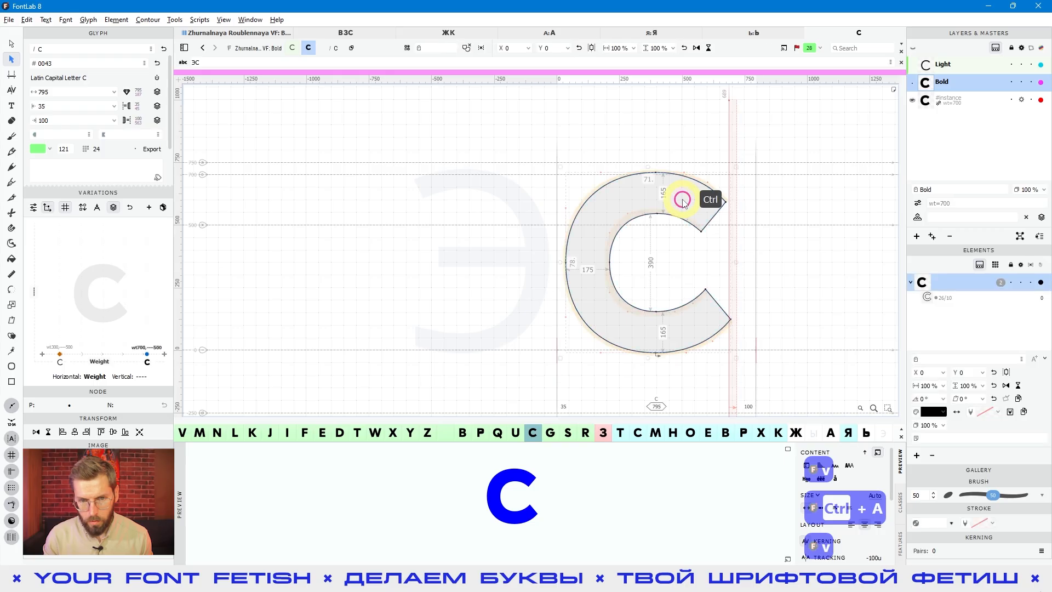
key("ctrl+c")
Paste the bold C as a horizontally mirrored reference into the Э glyph and set both sidebearings to 55
double_click(505, 282)
key("ctrl+shift+v")
key("w")
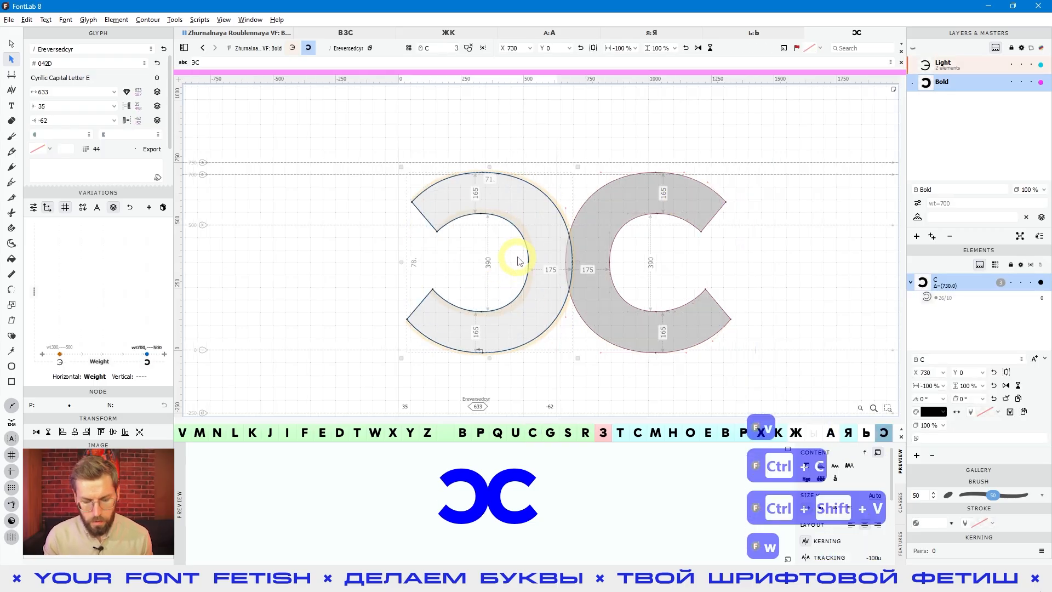
key("semicolon")
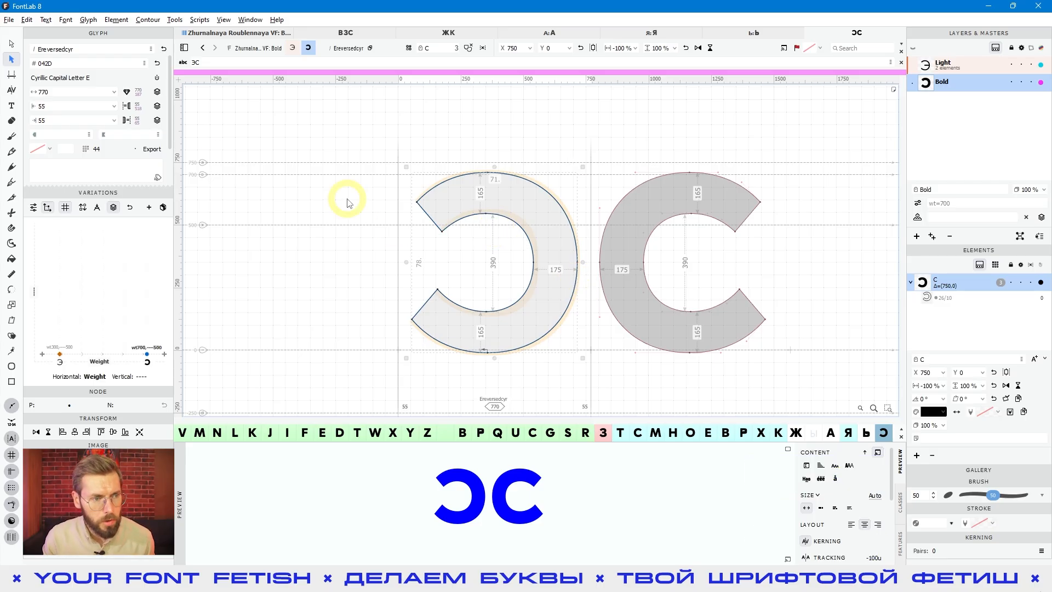
Try to draw a crossbar rectangle within the mirrored C's element in the Bold master, and undo it
left_click(10, 380)
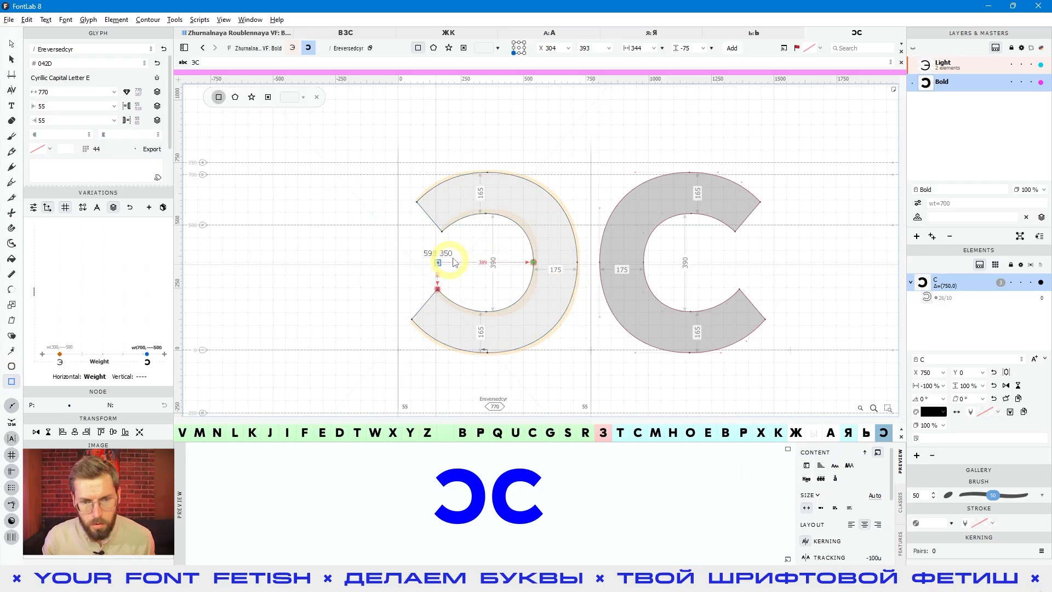
left_click_drag(469, 244, 501, 280)
key("ctrl+z")
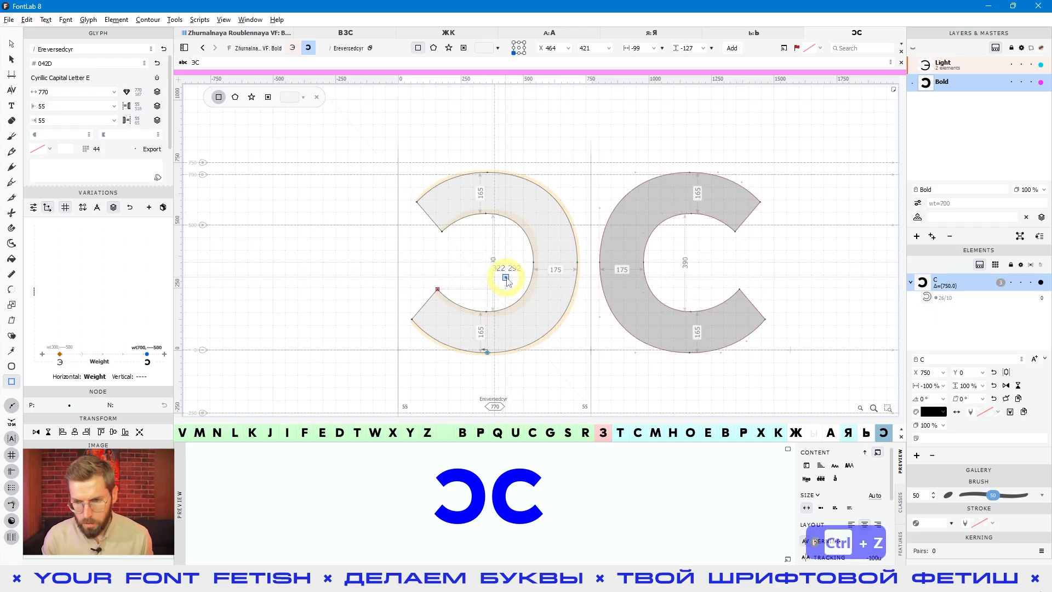
left_click(919, 452)
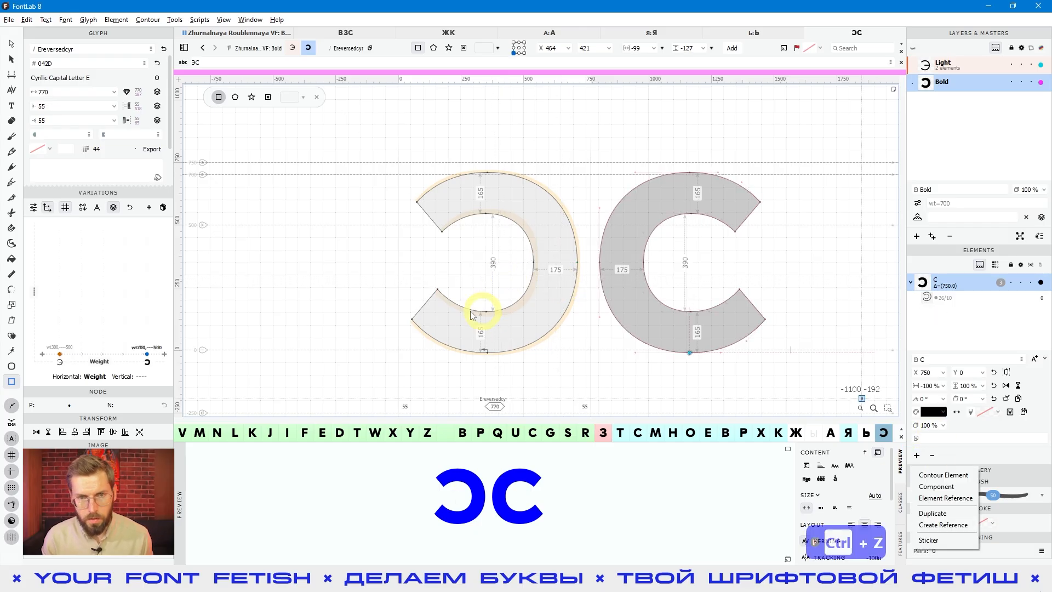
left_click(514, 11)
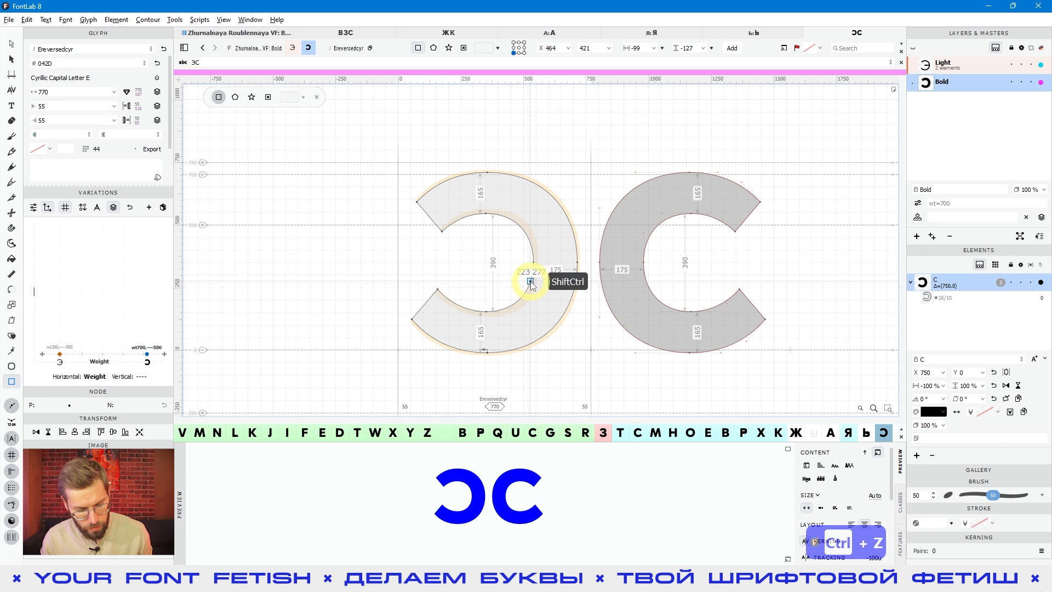
Add an empty contour element in the Bold master and draw a crossbar rectangle about 343 by 162 units inside the mirrored C
key("ctrl+alt+shift+s")
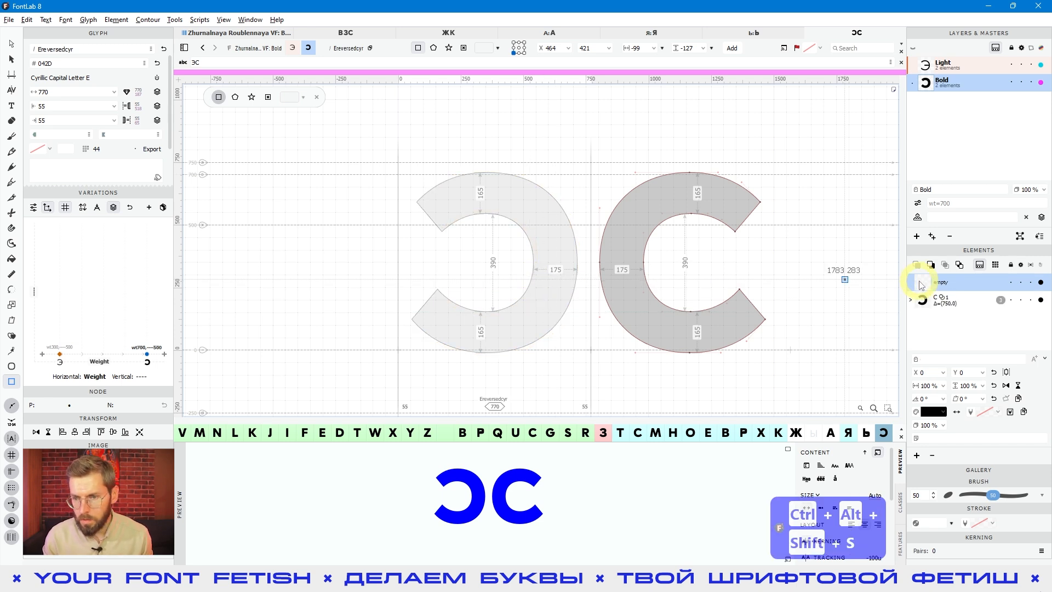
left_click(917, 456)
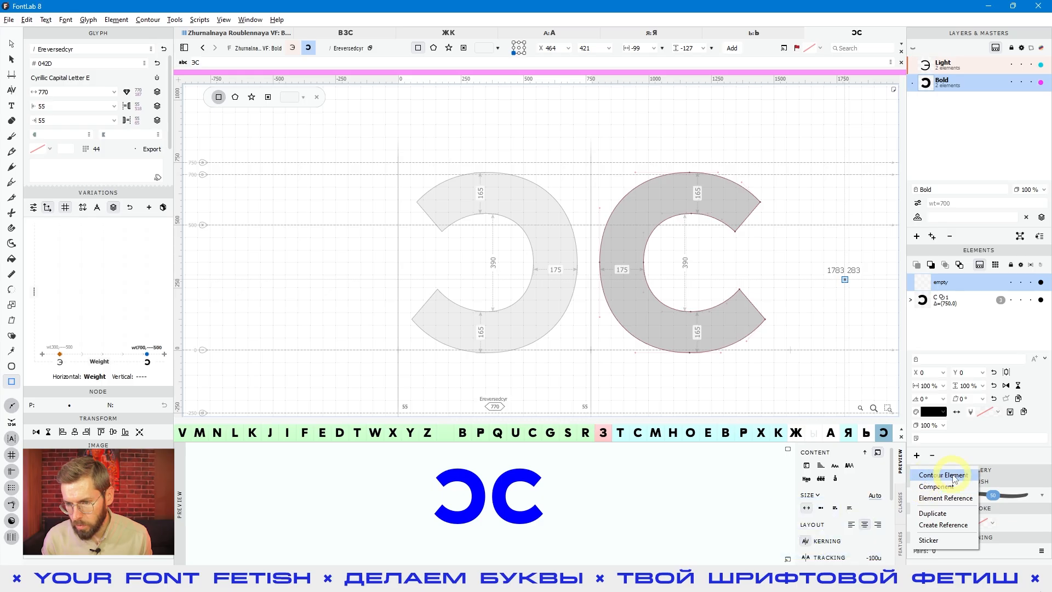
left_click(461, 245)
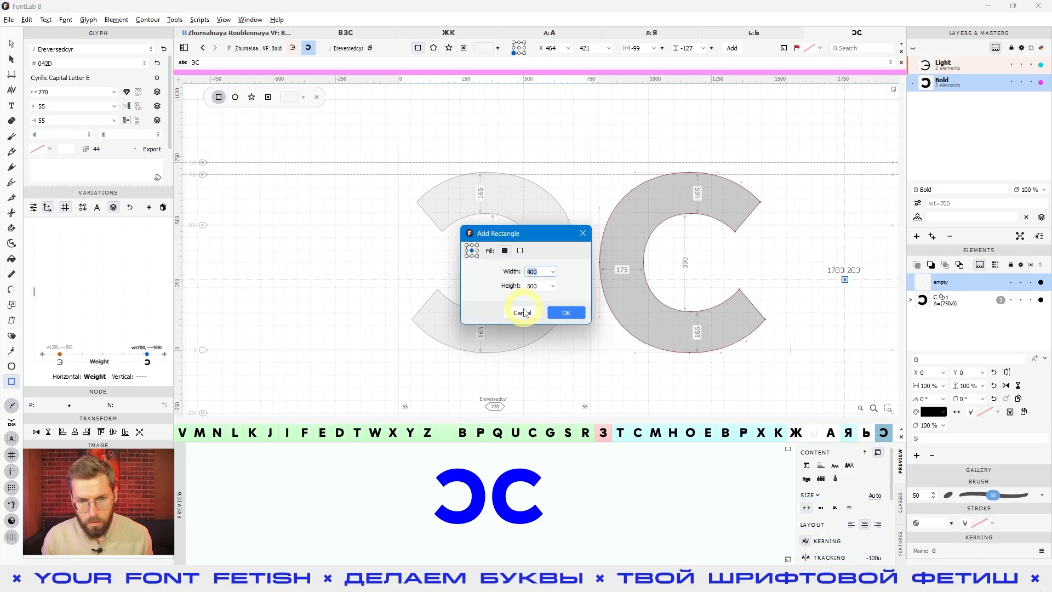
left_click(522, 312)
left_click_drag(468, 247, 550, 286)
key("space")
left_click_drag(619, 313, 616, 315)
Nudge the bold crossbar up and raise its lower edge to Y 287, making the bar 142 units thick
key("a")
double_click(473, 240)
key("shift+Up")
key("space")
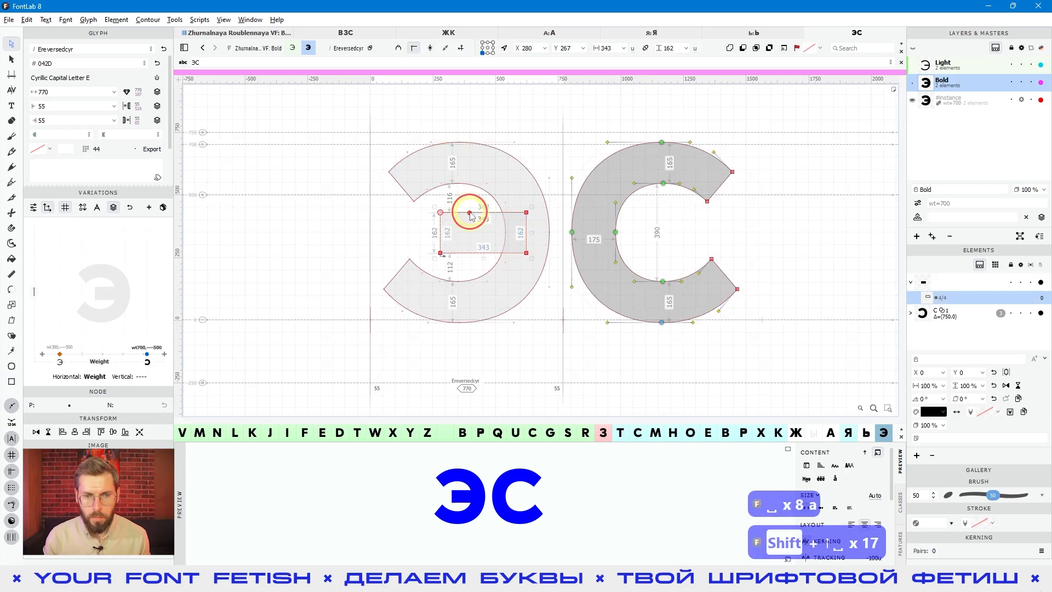
left_click(471, 242)
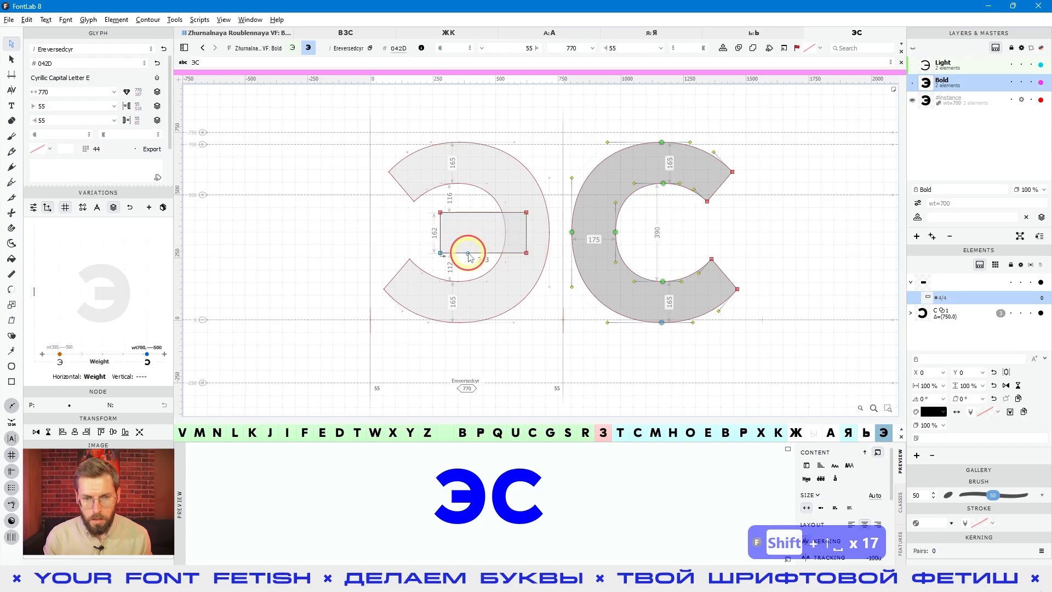
left_click(469, 254)
key("shift+Up")
key("shift+Up")
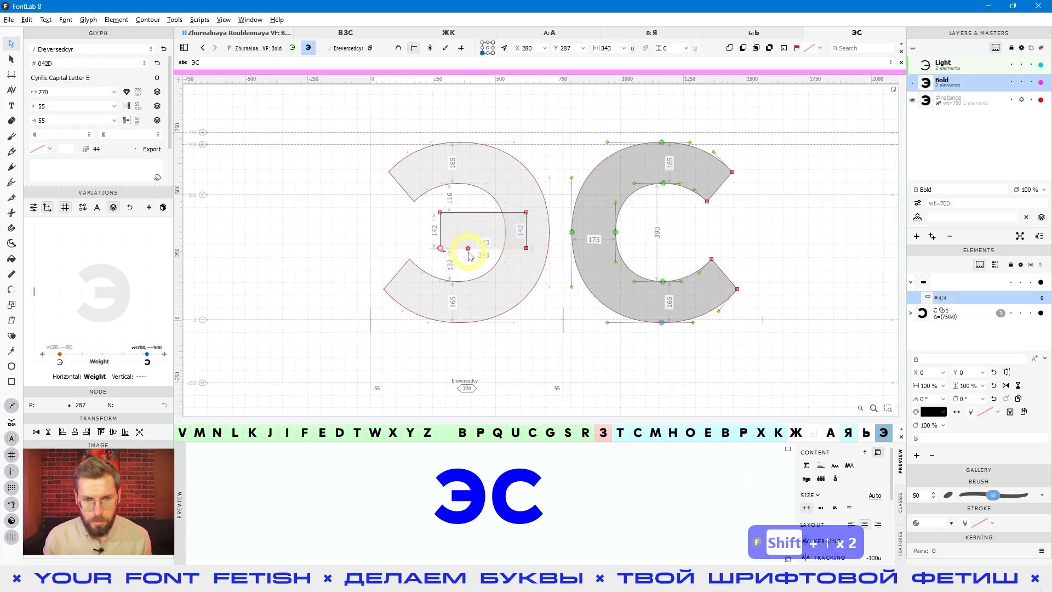
key("space")
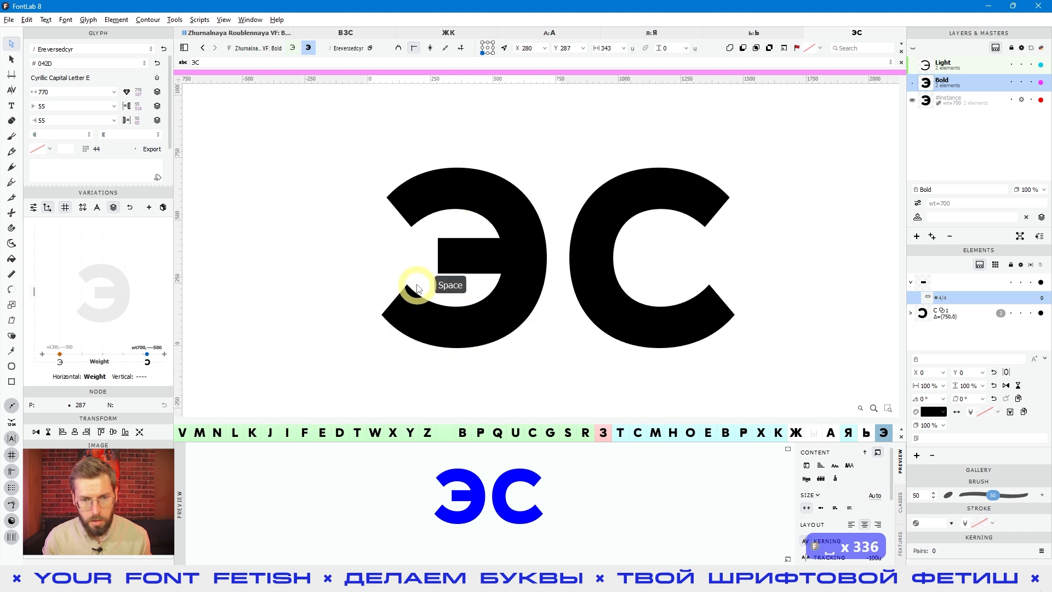
key("space")
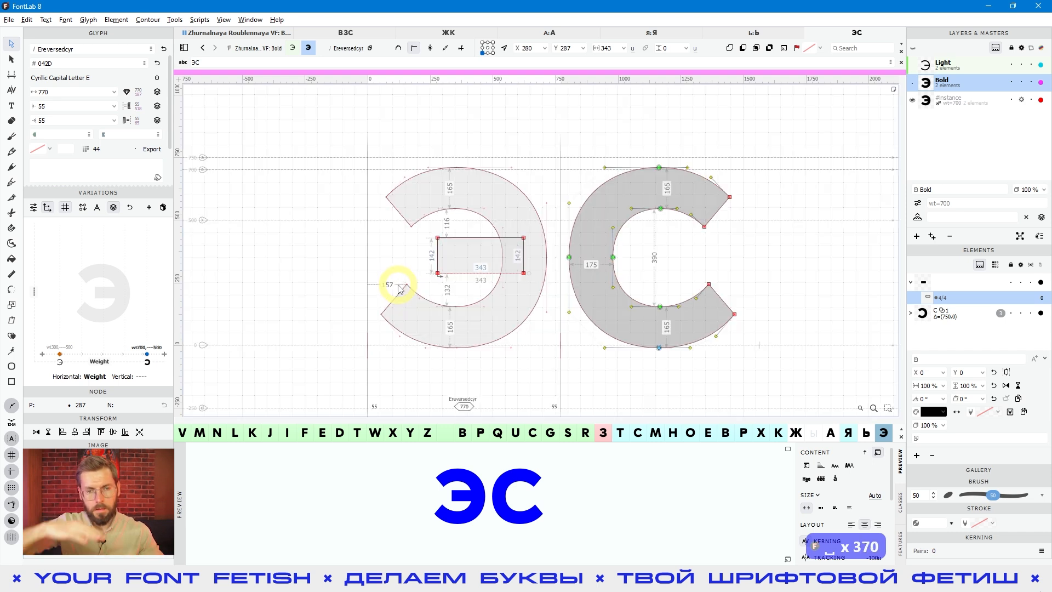
Try shifting the bold arc's upper and lower extreme nodes 10 units right to X 359 and preview the shape
key("space")
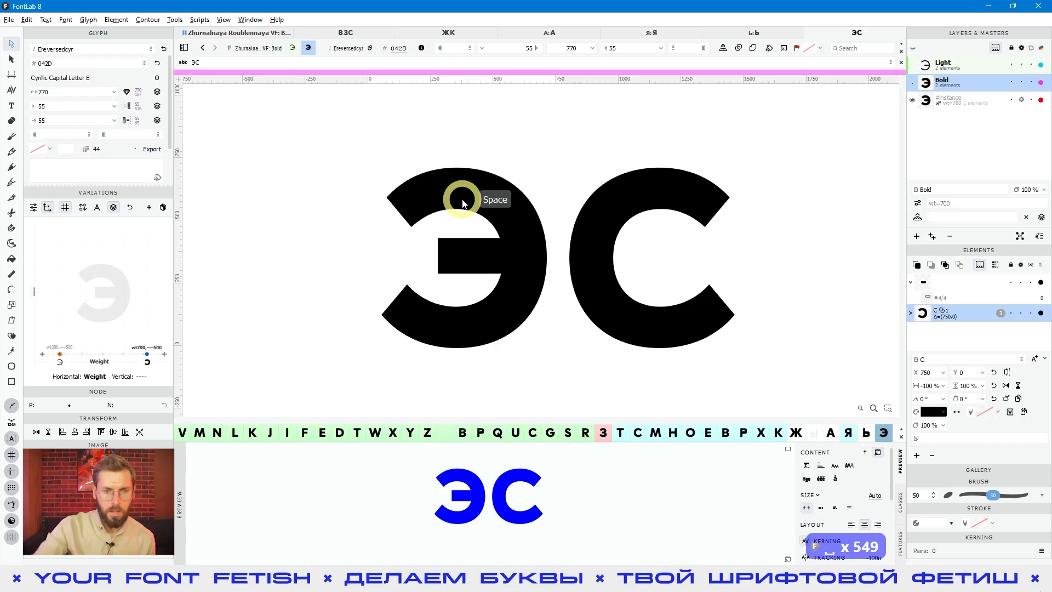
left_click(458, 176)
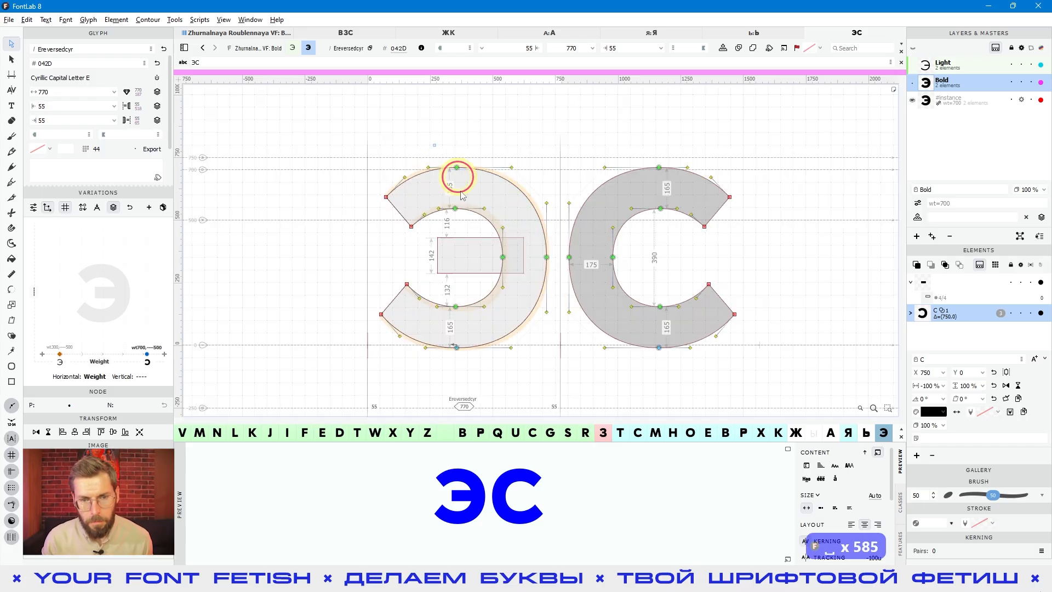
left_click_drag(444, 373, 475, 301)
key("space")
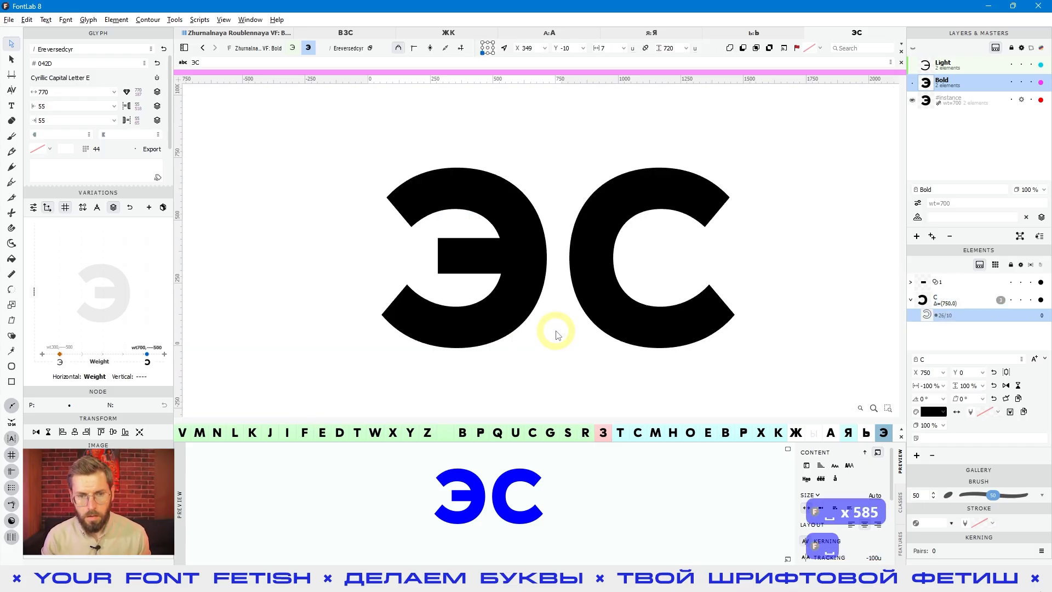
key("shift+Right")
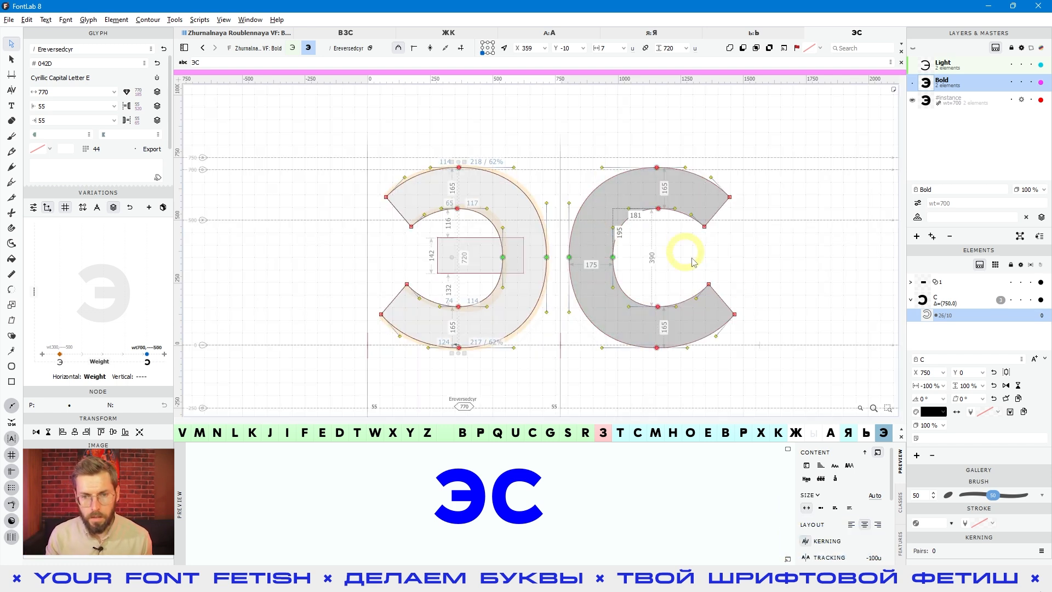
key("space")
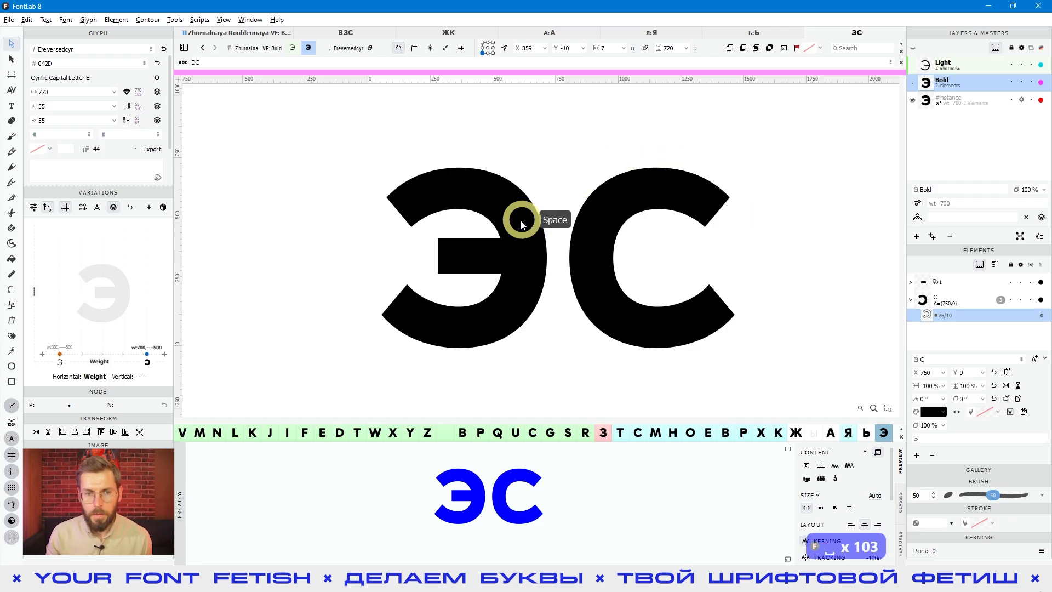
Shift the arc's upper and lower extreme nodes back left to X 349 and preview the letters
left_click_drag(446, 147, 460, 191)
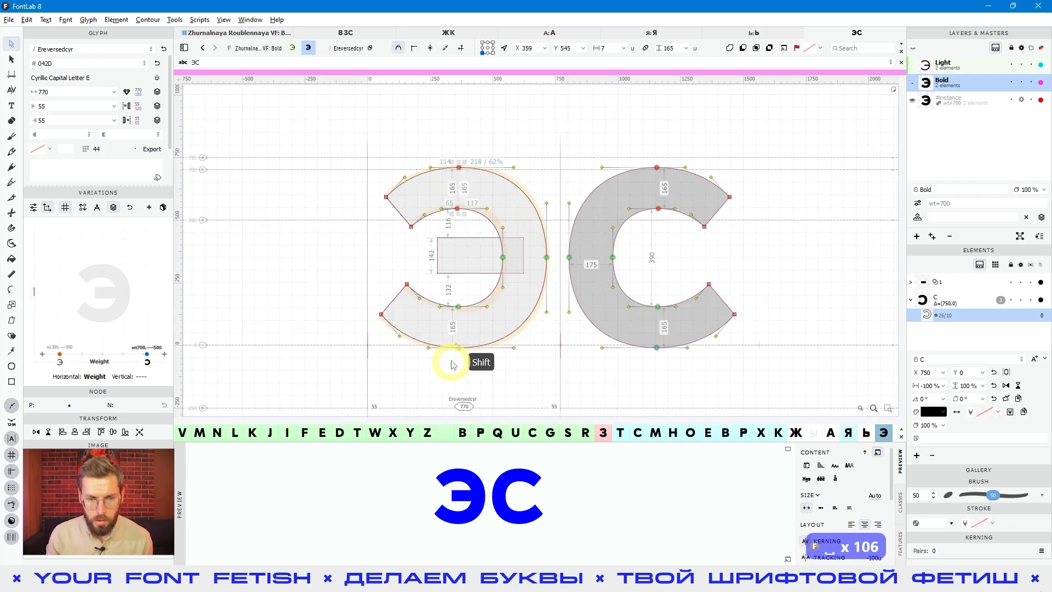
key("space")
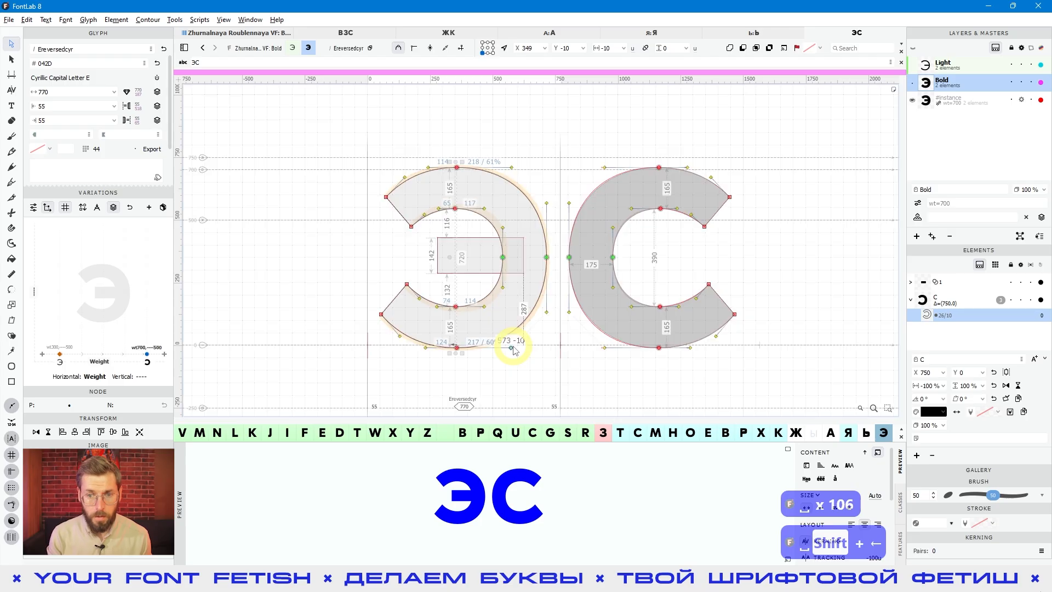
key("space")
key("shift+Left")
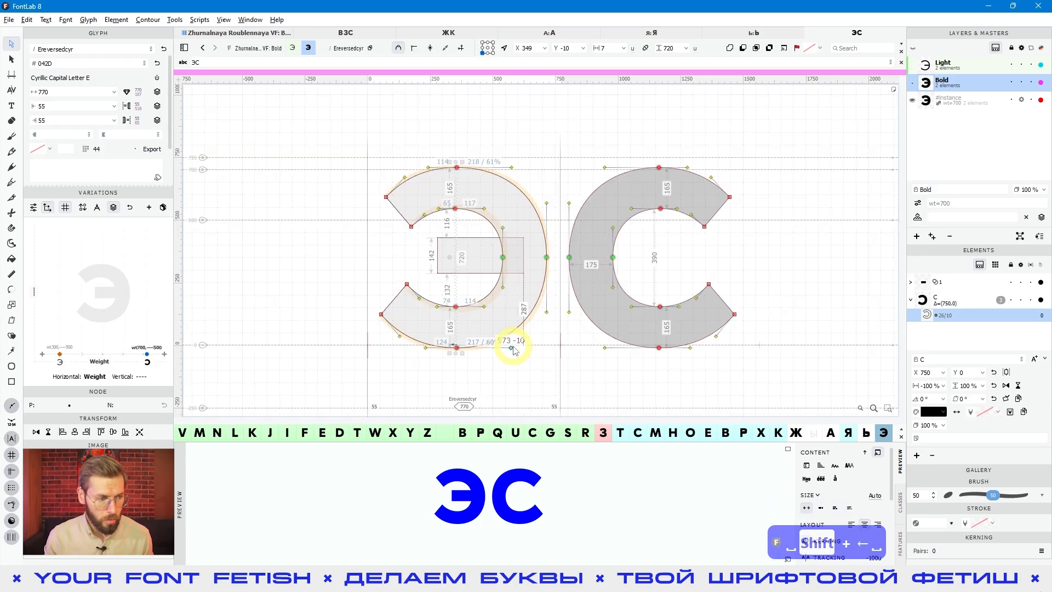
left_click(534, 368)
key("space")
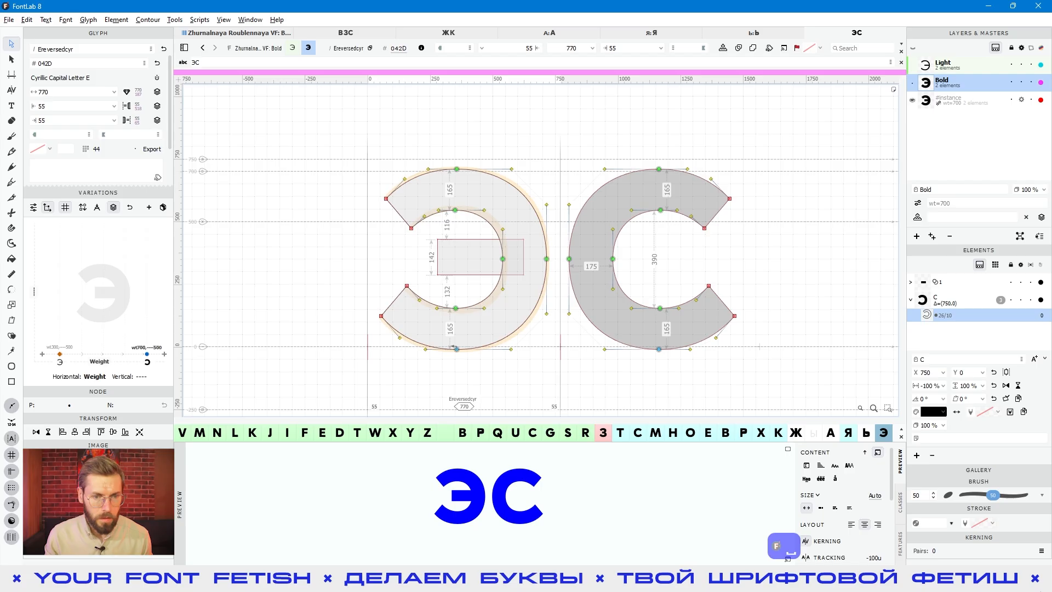
left_click_drag(350, 165, 429, 354)
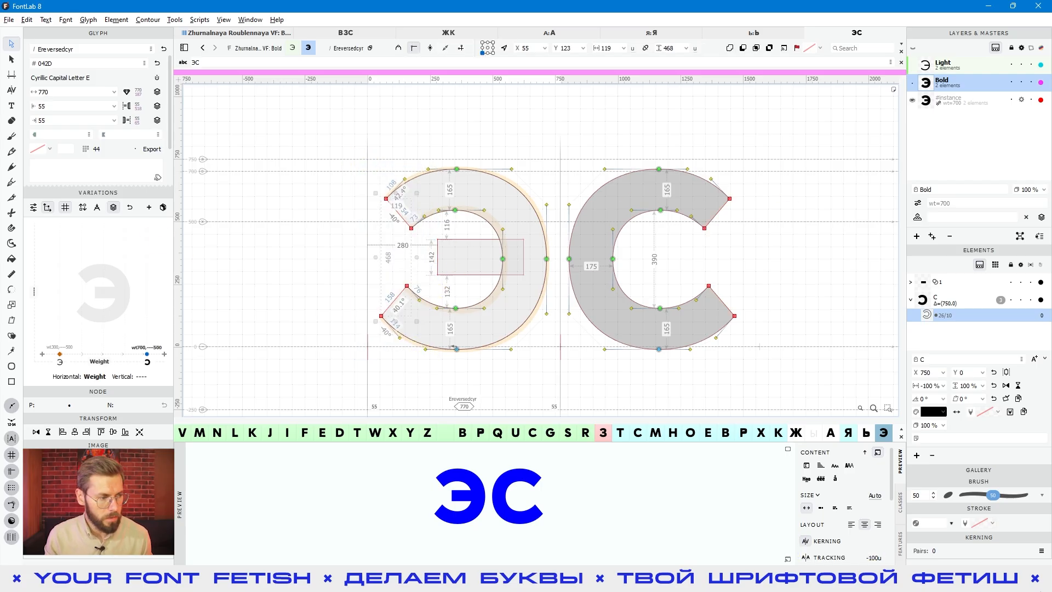
left_click(554, 337)
key("space")
left_click_drag(554, 338, 567, 347)
left_click(483, 343)
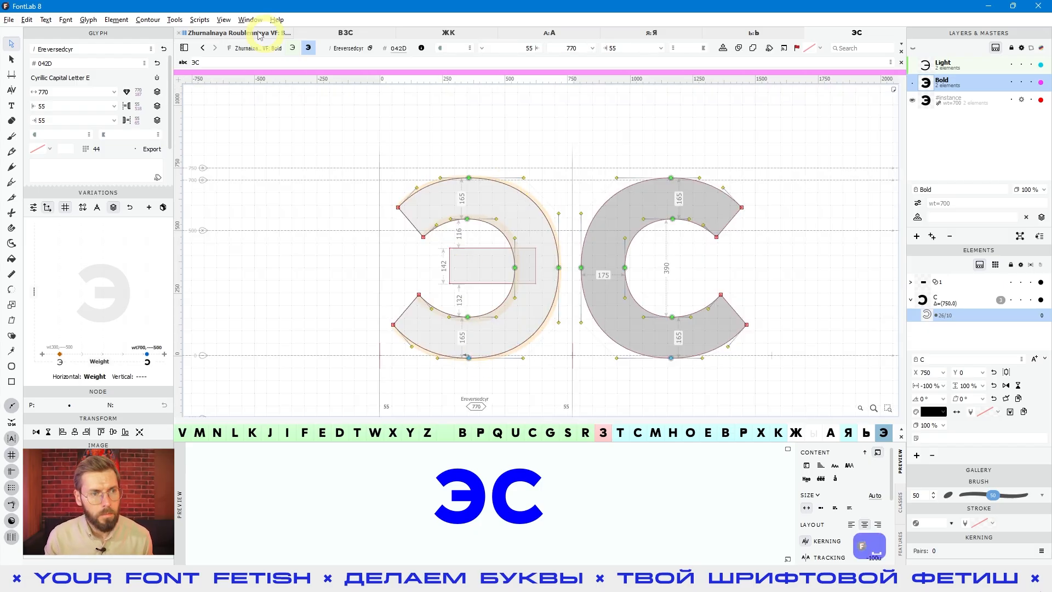
Add a delta filter to the mirrored bold C and turn all its nodes into delta points
left_click(85, 21)
mouse_move(118, 20)
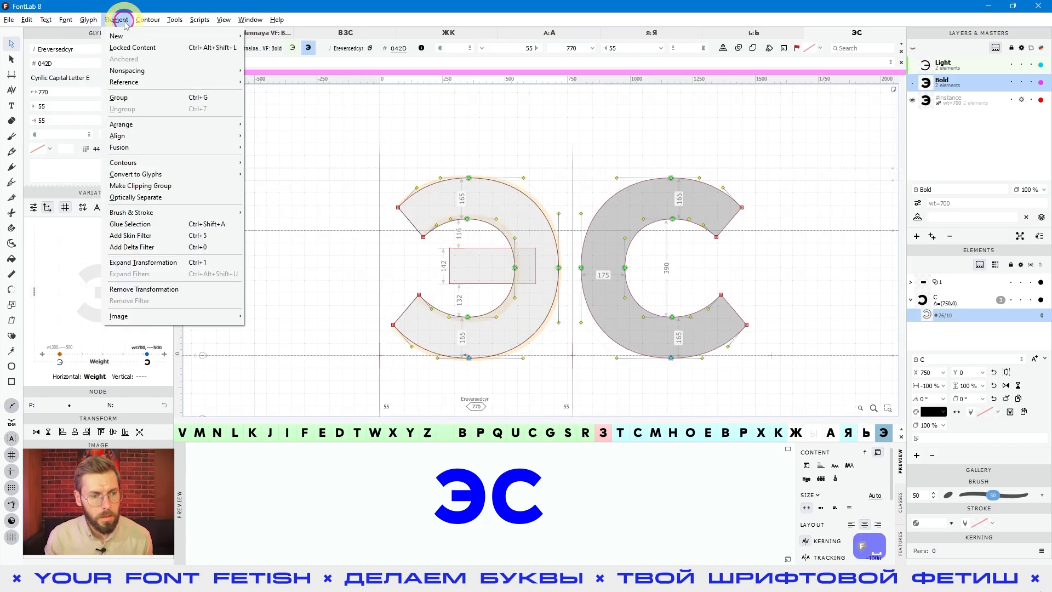
left_click(141, 246)
left_click_drag(350, 162, 571, 380)
left_click(472, 311)
Thin the arc by raising its upper inner curve 3 units and lowering its lower inner curve 3 units
scroll(484, 245, "up", 2)
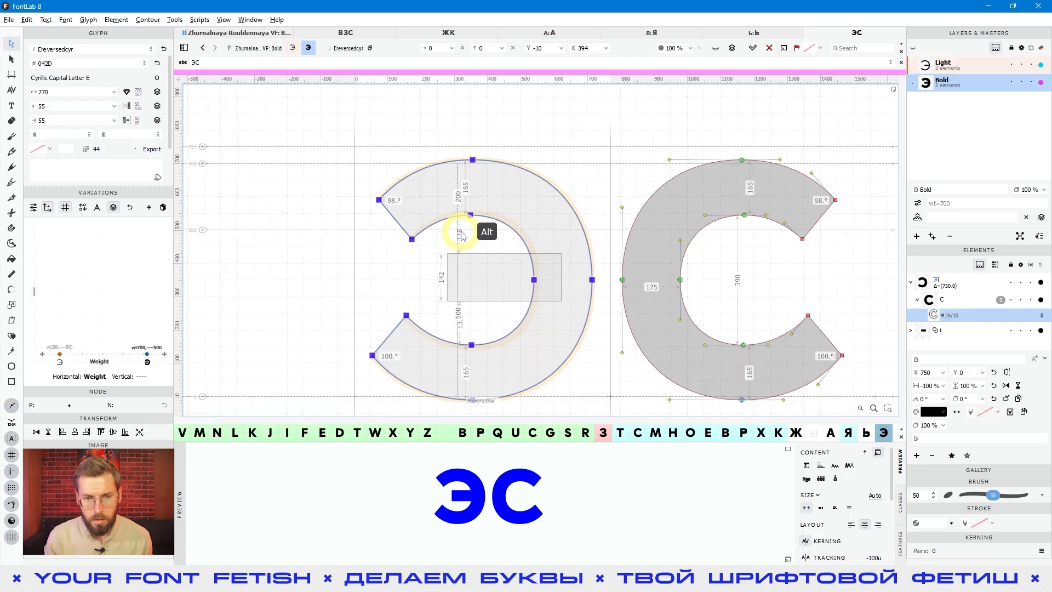
scroll(553, 270, "down", 1)
left_click(480, 209)
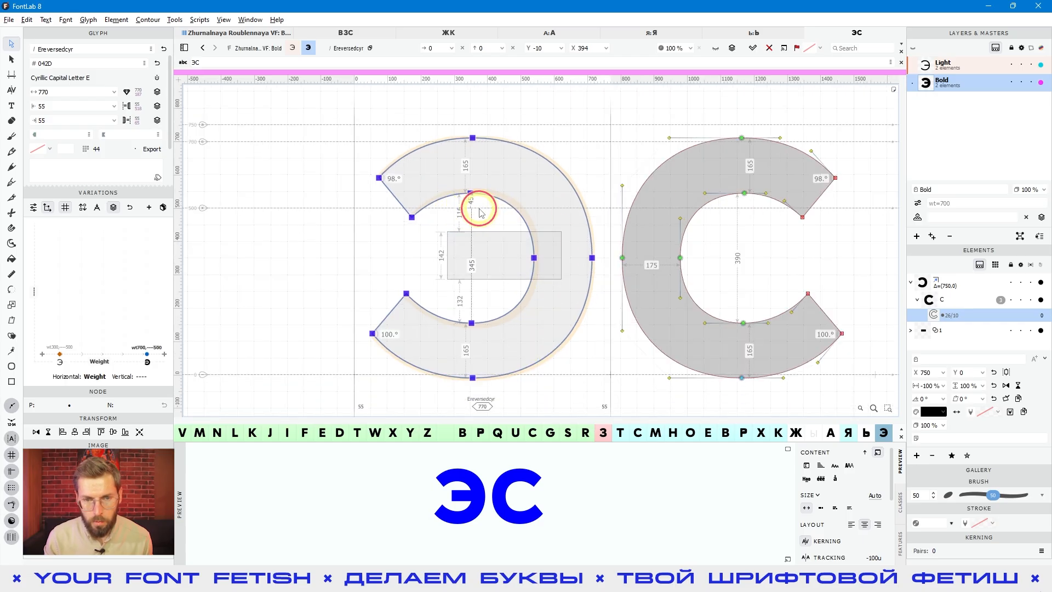
left_click(468, 189)
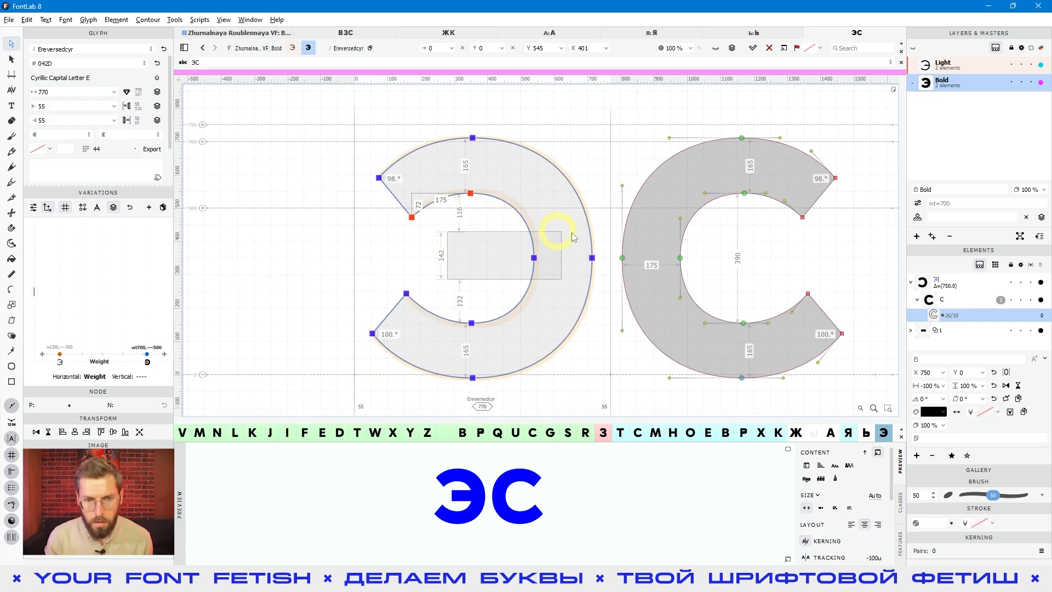
key("Up")
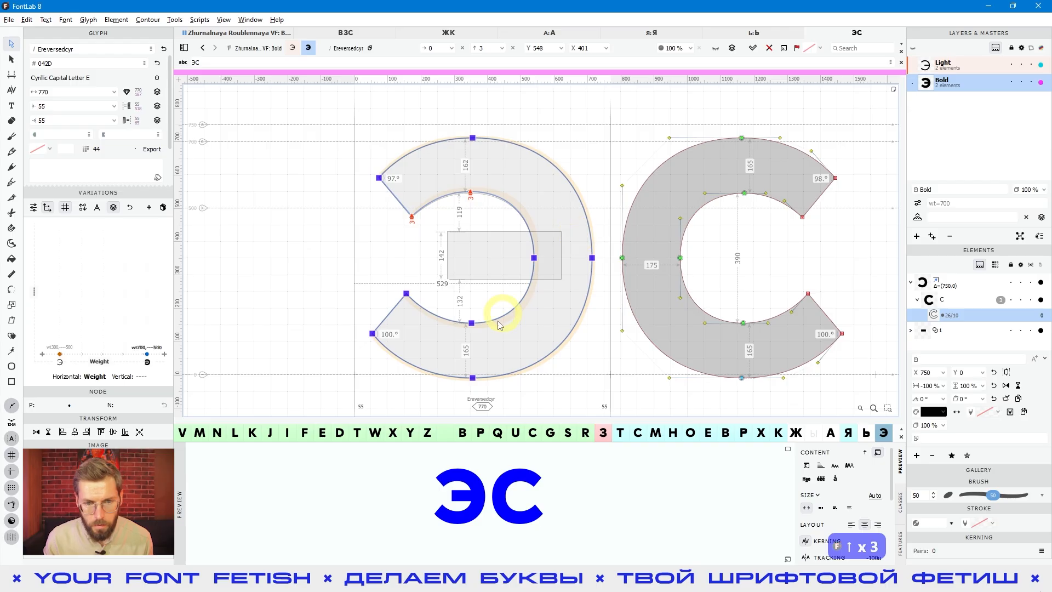
left_click(478, 332)
key("Down")
key("Down")
key("Down")
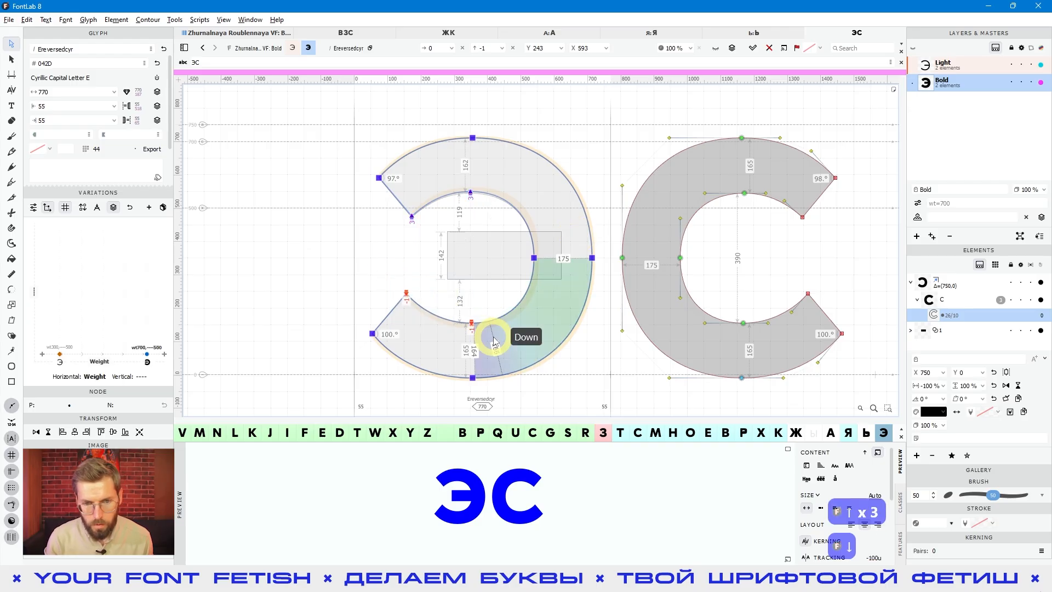
Lower the arc's lower terminal 3 units and raise its upper terminal 4 units, previewing the filled shape
left_click_drag(340, 247, 418, 368)
key("space")
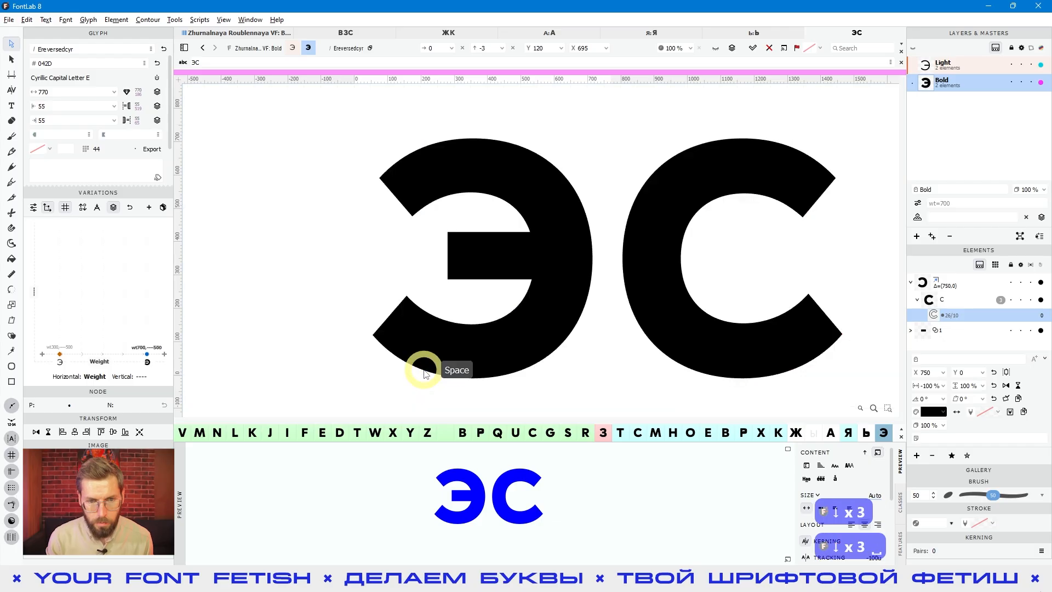
left_click_drag(363, 168, 420, 233)
key("space")
key("Up")
key("Up")
key("Up")
Try shifting the arc's upper and lower extreme nodes 38 units right
left_click_drag(449, 119, 502, 214)
left_click_drag(460, 314, 499, 402)
key("space")
key("Right")
key("Right")
key("Right")
key("Right")
key("Right")
key("Right")
key("Right")
key("Right")
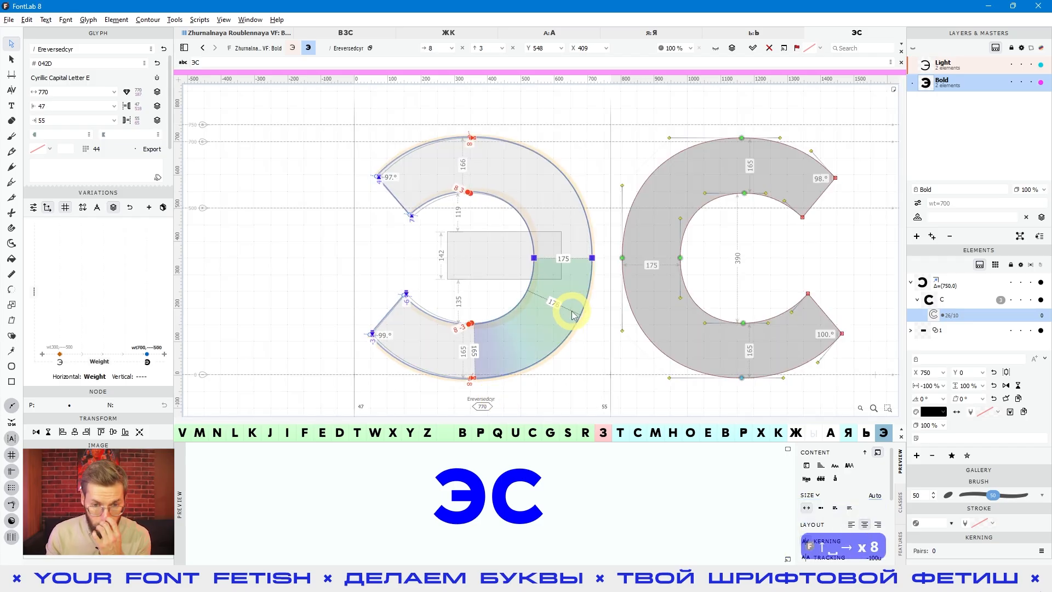
scroll(489, 341, "up", 2)
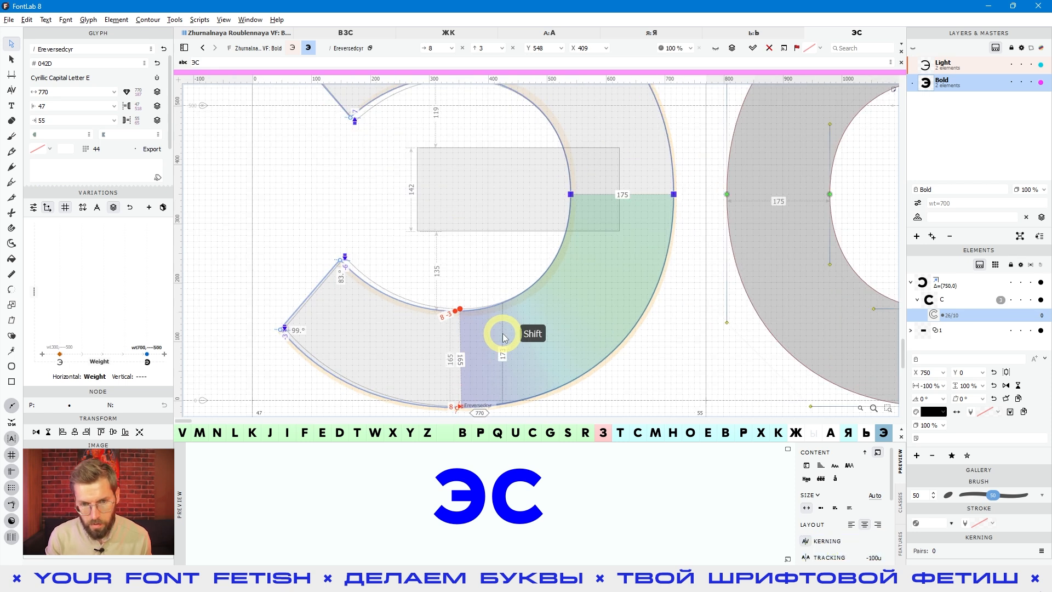
key("shift+Right")
key("shift+Right")
key("shift+Right")
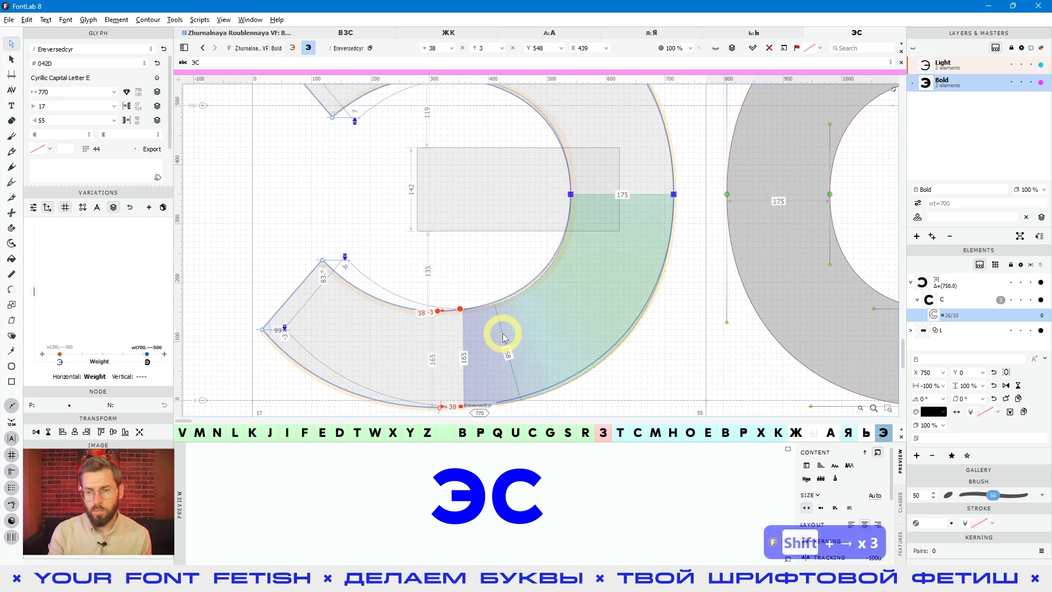
Inspect the base C element inside the delta filter and return to the filter element
left_click(949, 307)
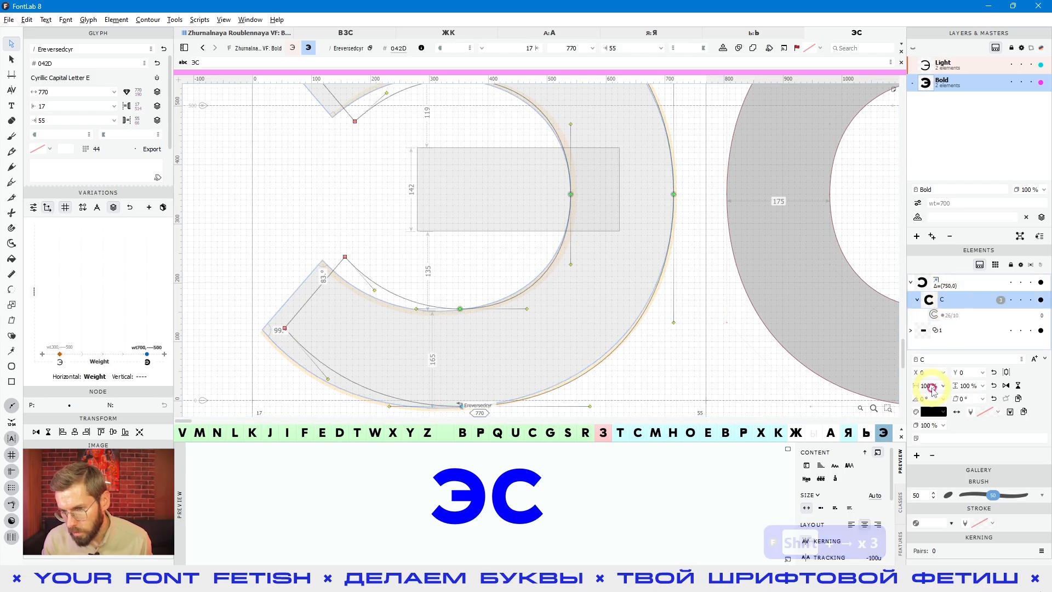
left_click(925, 403)
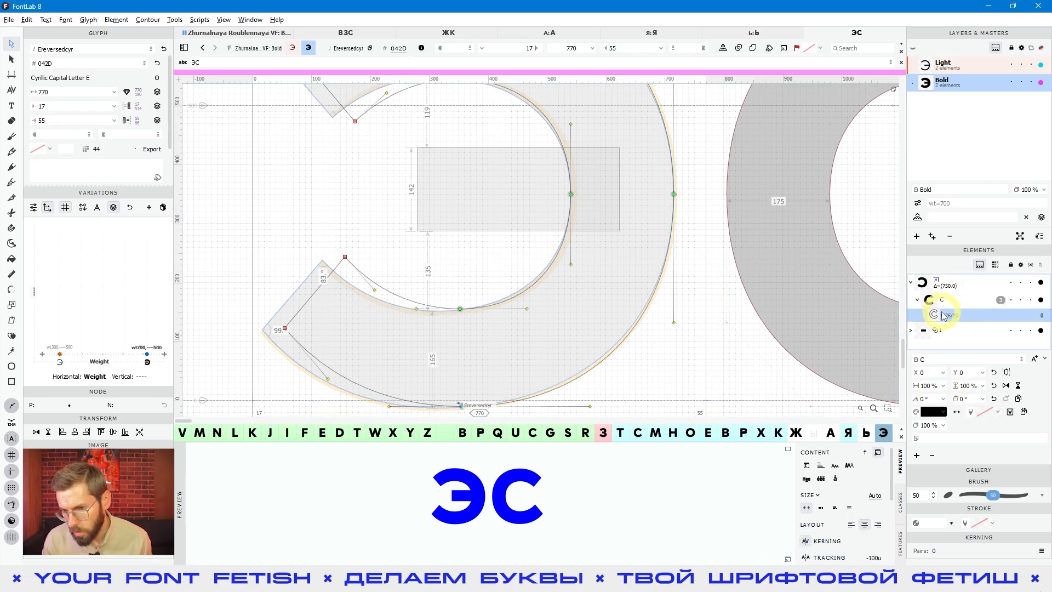
left_click(952, 290)
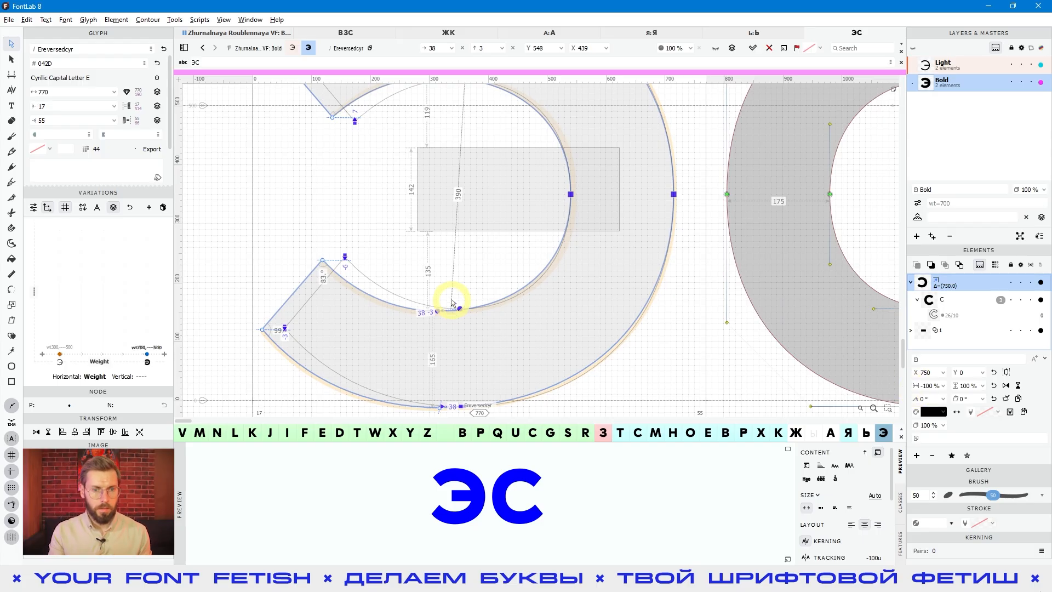
Shift the arc's upper and lower extreme nodes left to a horizontal delta of -7
scroll(452, 283, "down", 5)
left_click_drag(434, 172, 468, 373)
key("shift+Left")
key("shift+Left")
key("shift+Left")
key("shift+Left")
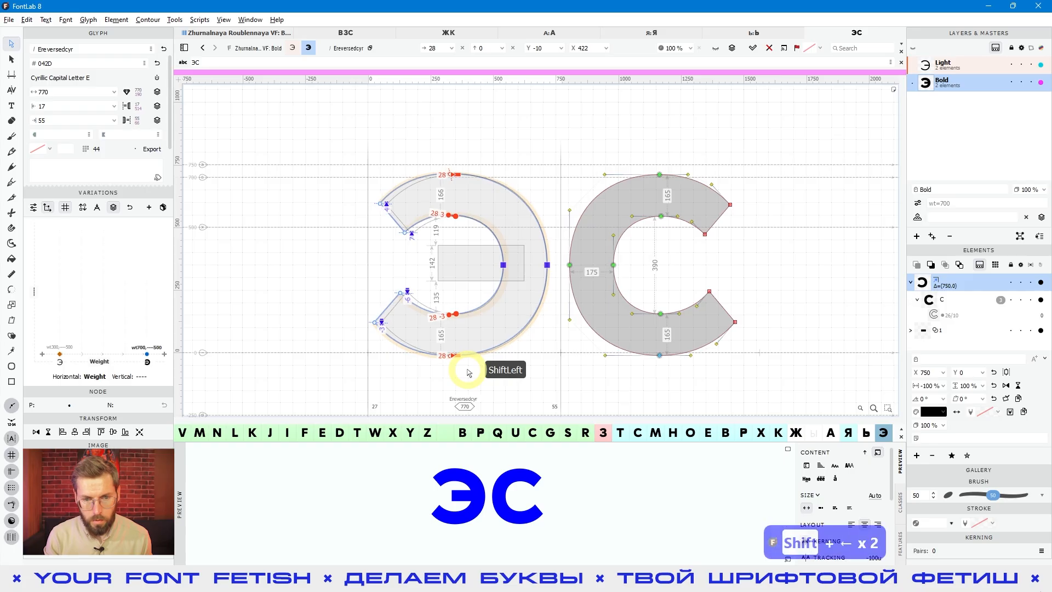
key("space+Left")
key("space+Left")
key("space+Left")
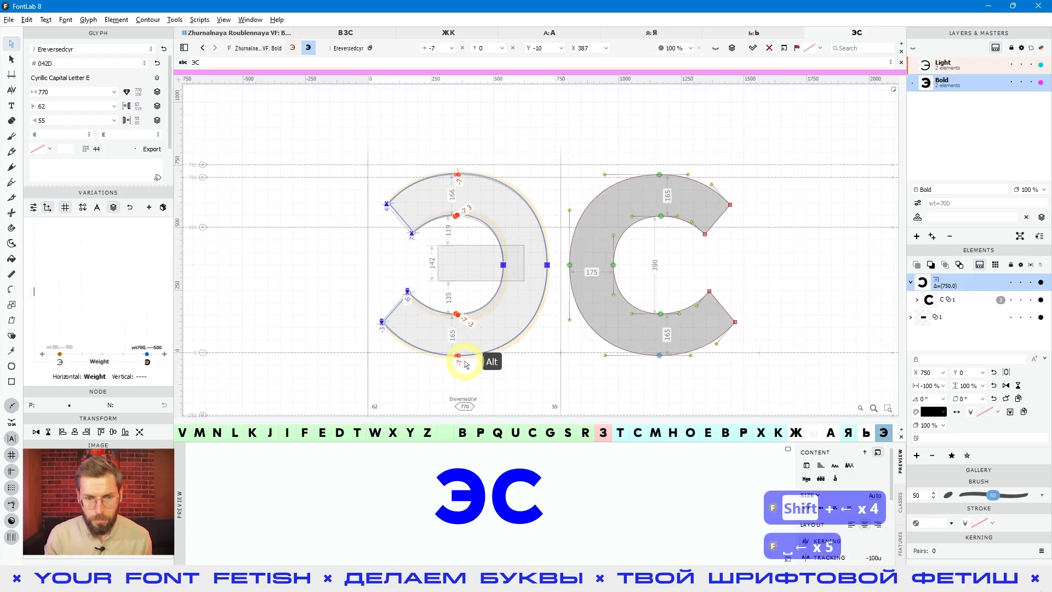
Pin the lower terminal nodes at zero horizontal delta, with vertical deltas of -3 for the outer and -6 for the inner node
scroll(464, 365, "up", 3)
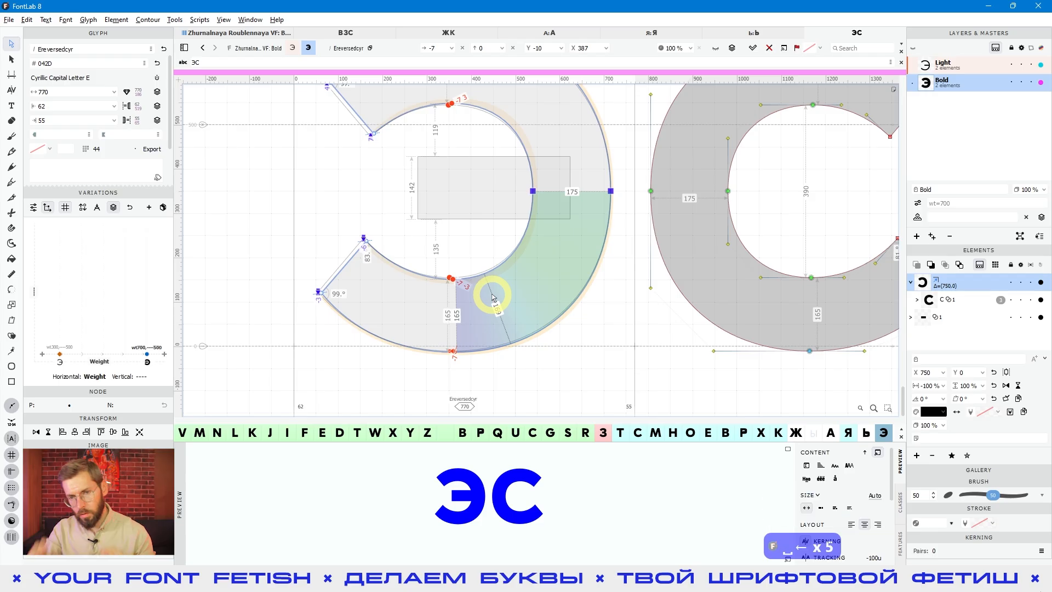
scroll(314, 301, "up", 2)
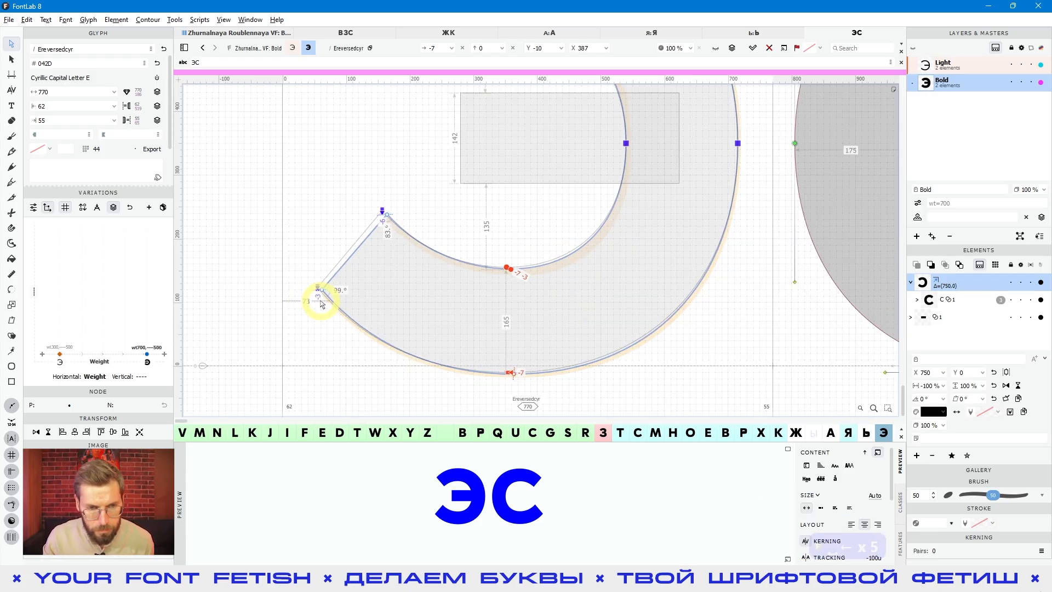
left_click(316, 288)
double_click(317, 288)
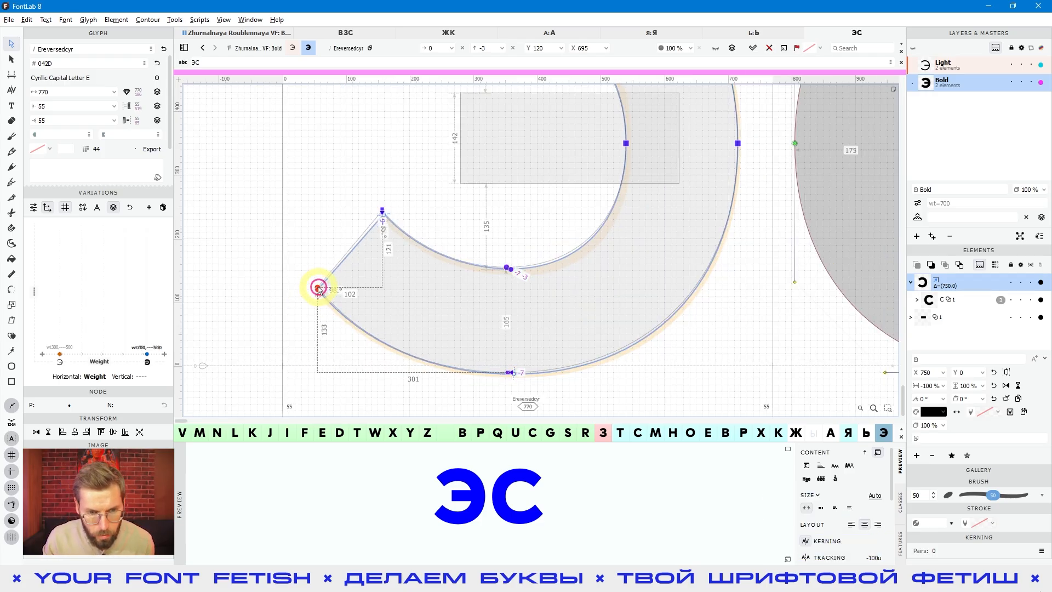
scroll(366, 229, "up", 2)
left_click(391, 209)
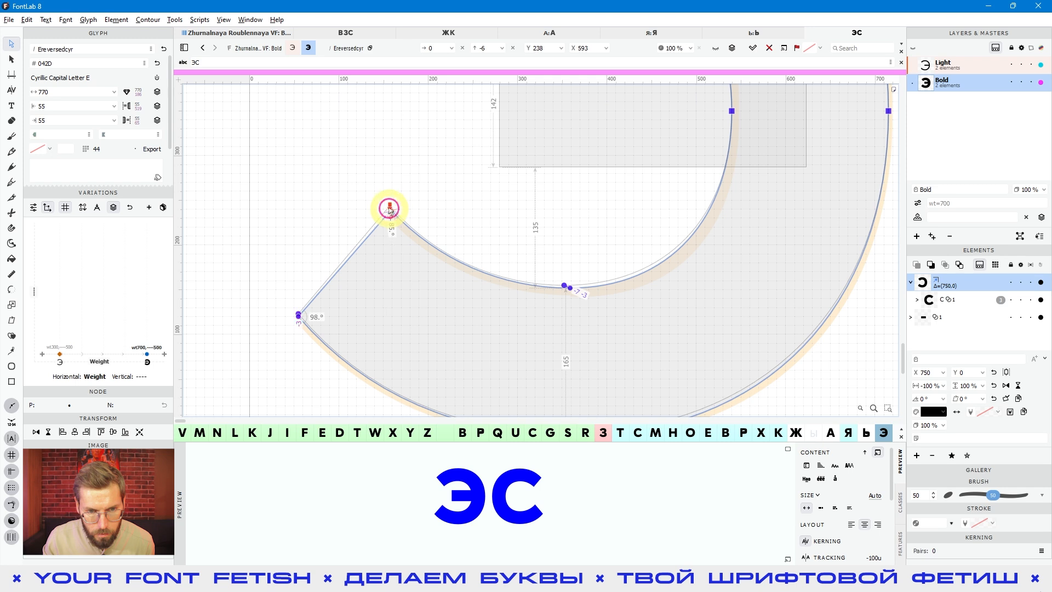
scroll(446, 228, "down", 3)
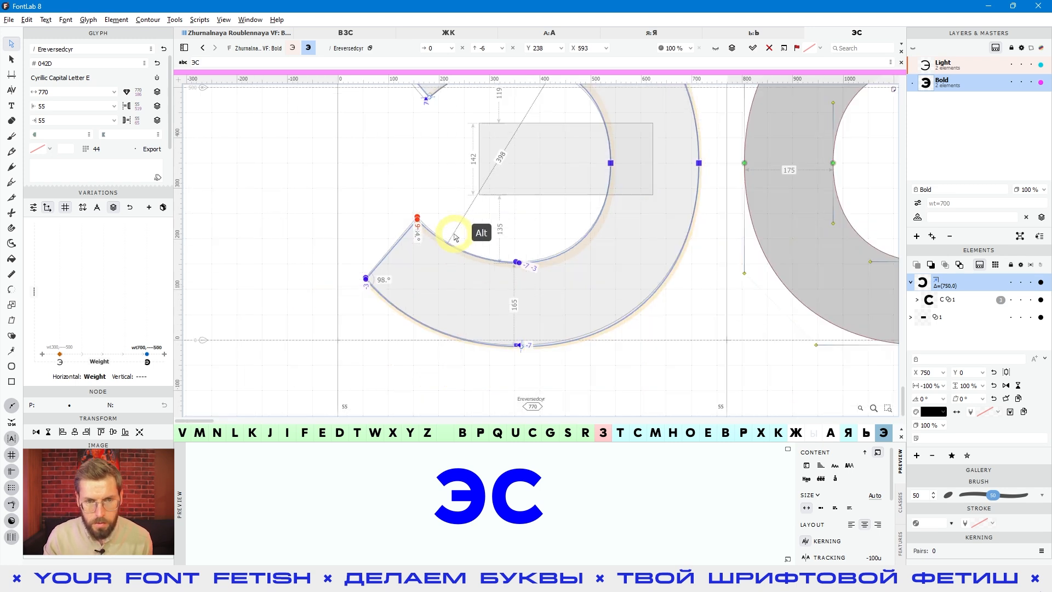
Pin the upper terminal nodes at zero horizontal delta, with vertical deltas of 4 outer and 7 inner, and preview the letters
scroll(449, 233, "up", 3)
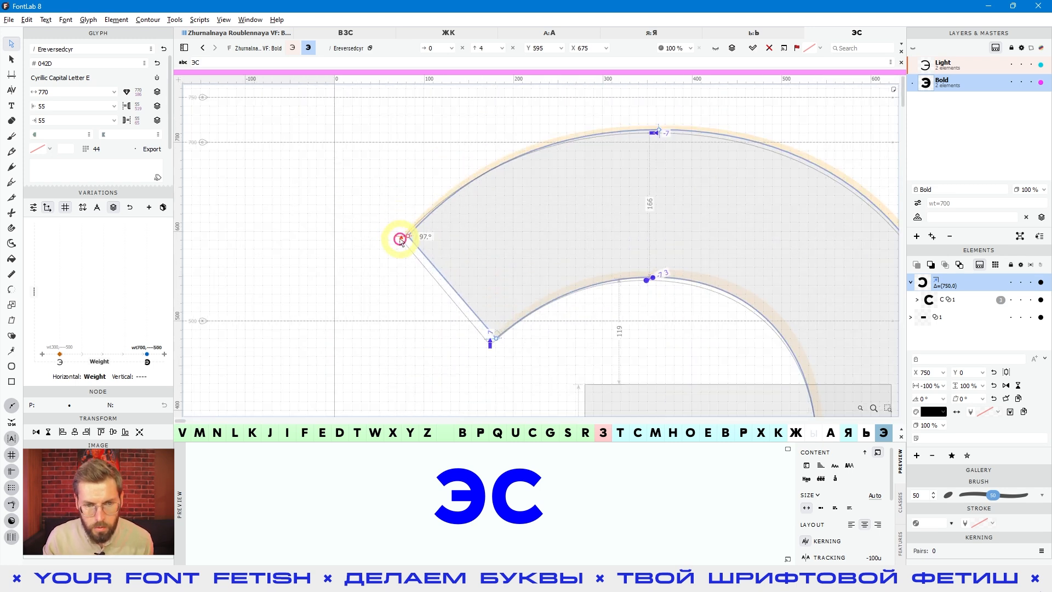
left_click_drag(401, 240, 402, 237)
left_click(490, 343, "shift")
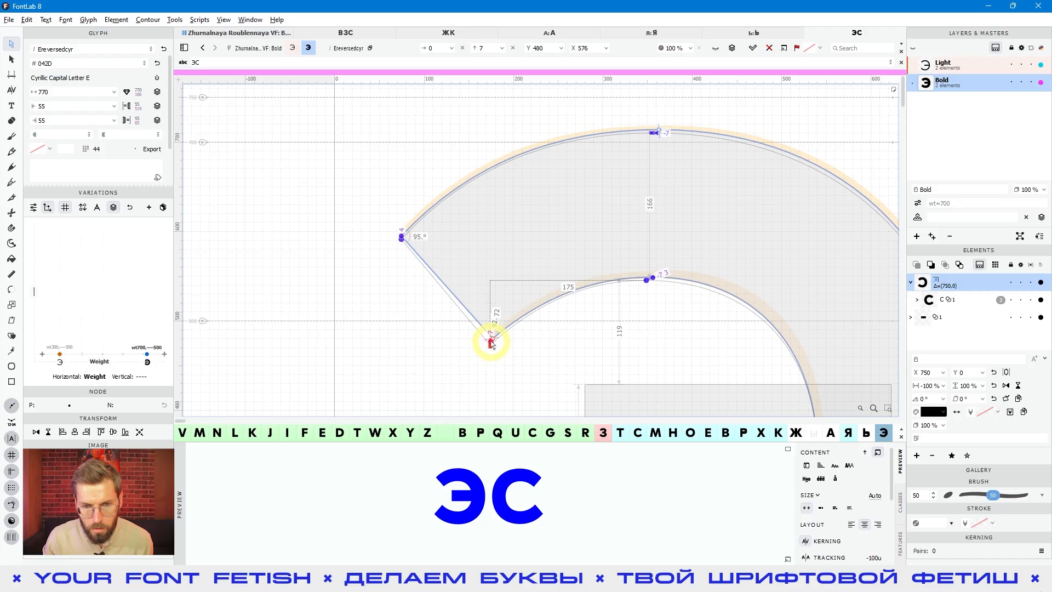
scroll(429, 300, "down", 3)
key("space")
left_click_drag(521, 320, 477, 220)
left_click_drag(543, 304, 487, 341)
key("space")
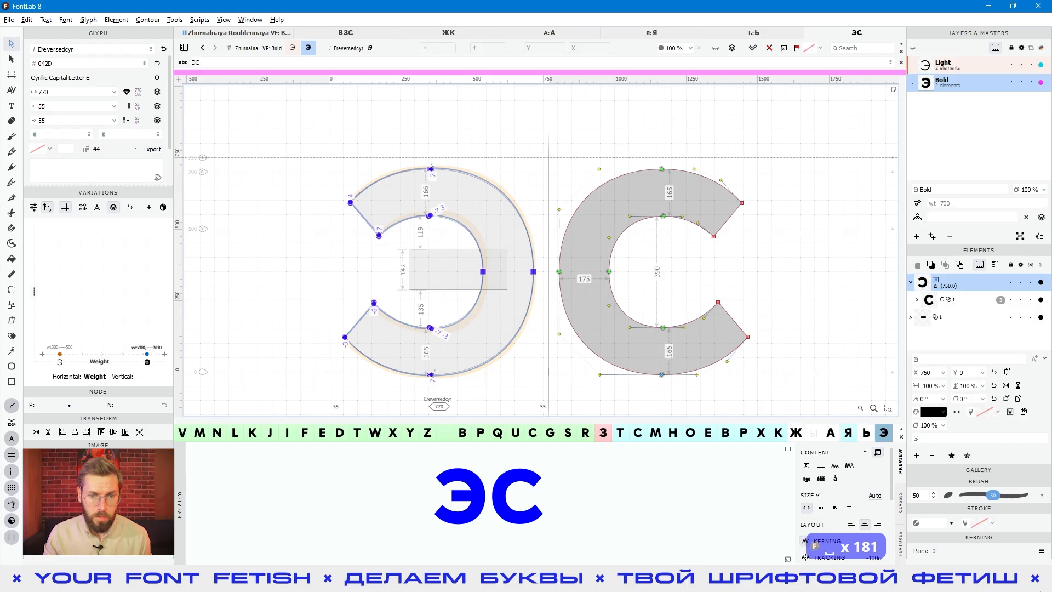
Open the empty Cyrillic capital Ы glyph from the font overview for editing
left_click(242, 35)
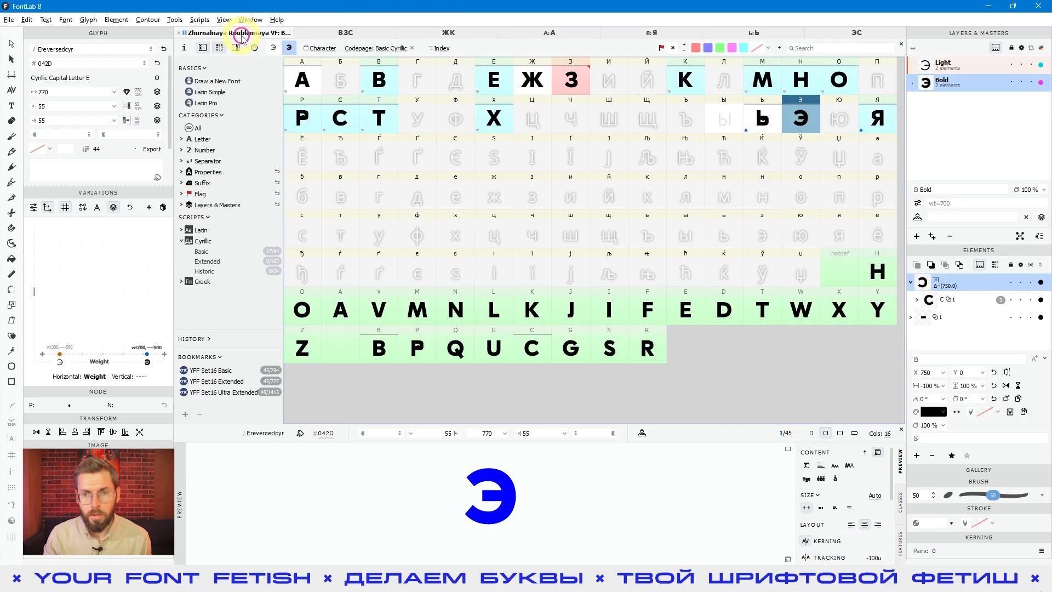
left_click(726, 119)
double_click(726, 120)
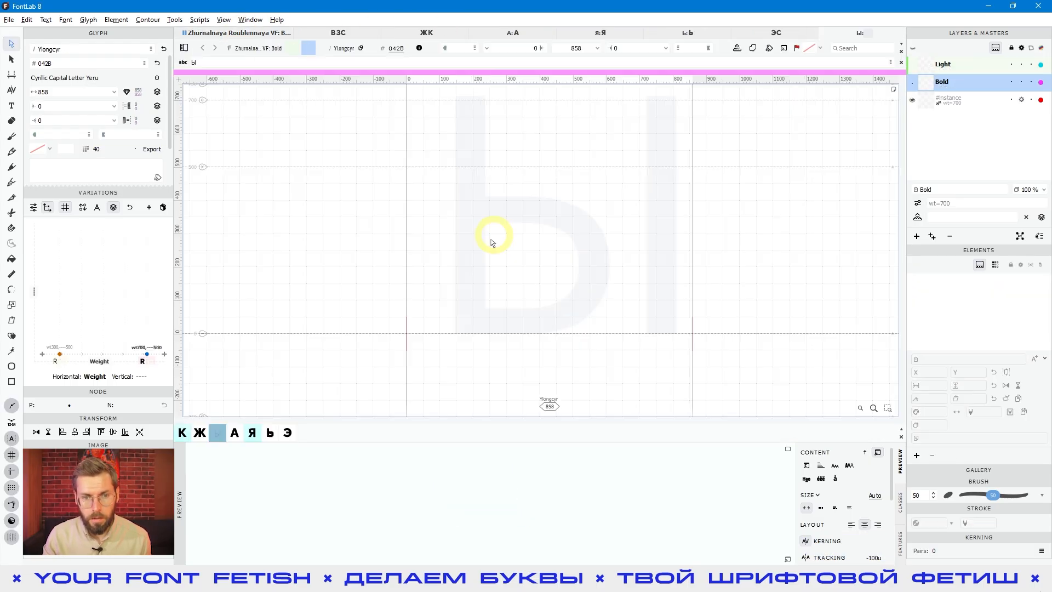
right_click(446, 221)
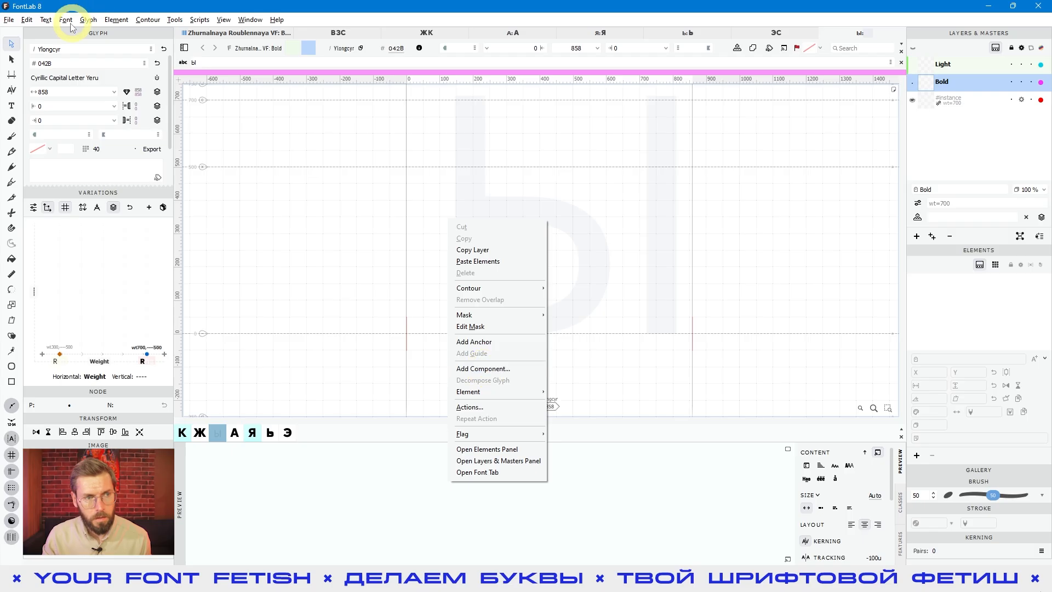
left_click(26, 19)
right_click(518, 238)
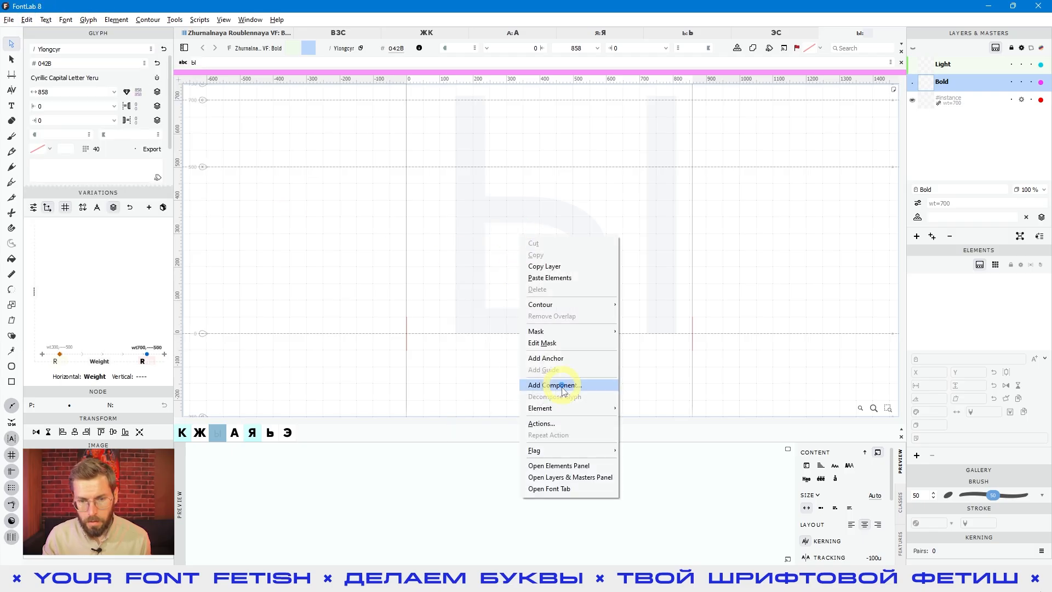
left_click(554, 409)
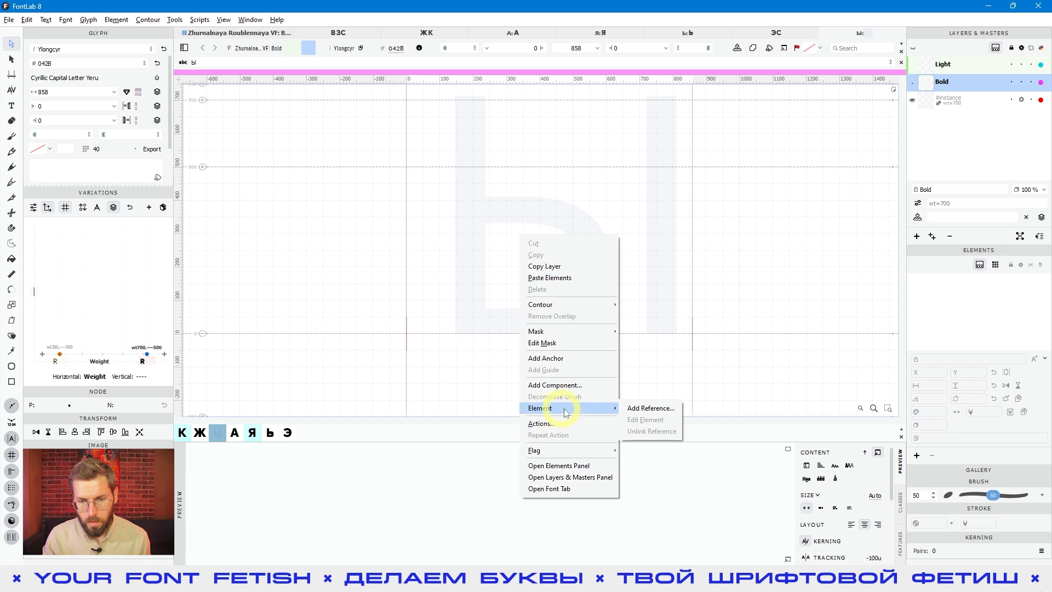
left_click(652, 409)
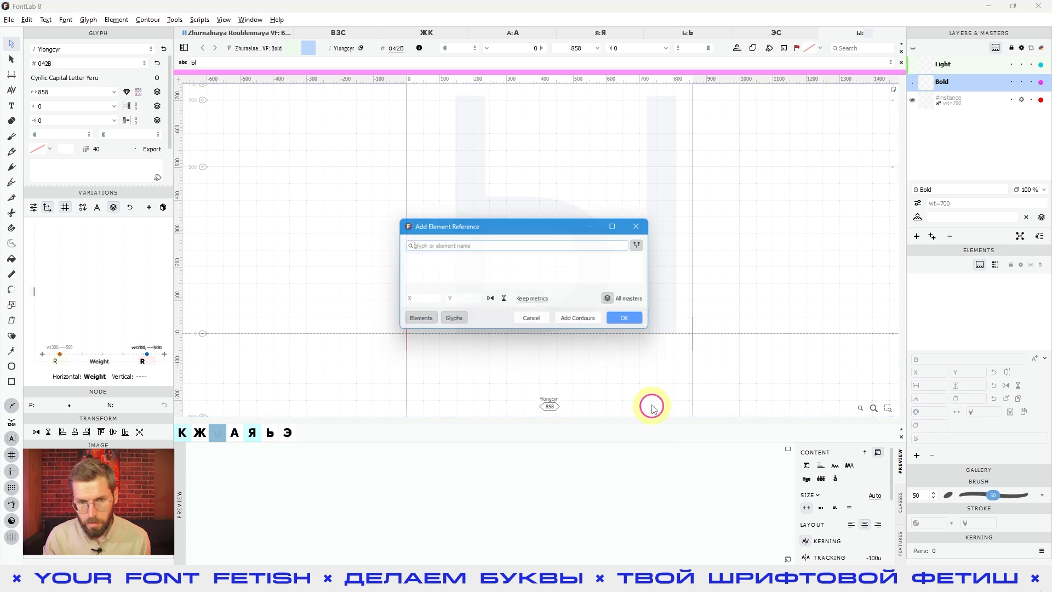
left_click(534, 319)
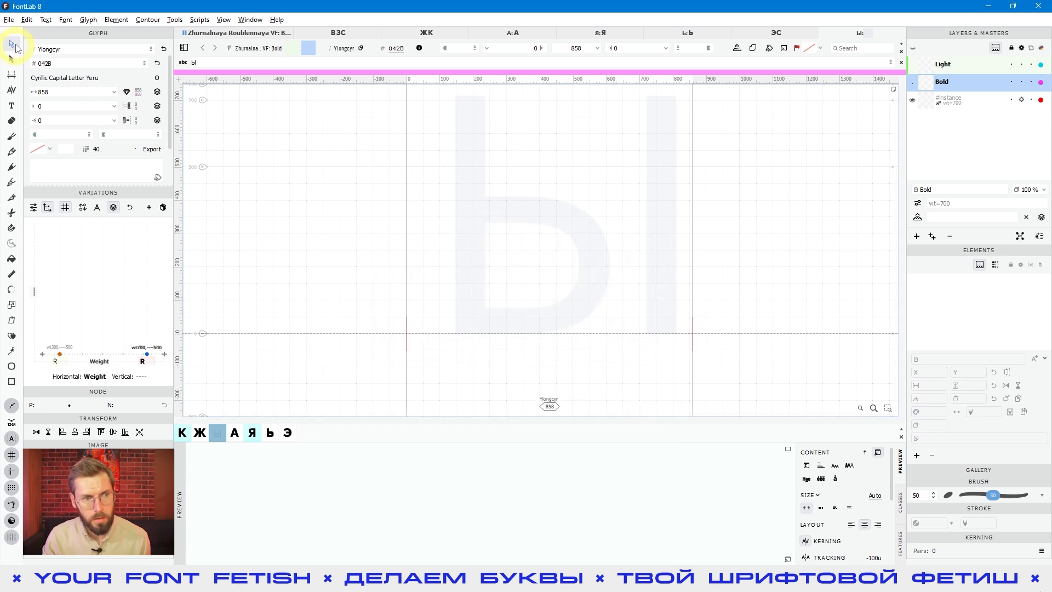
left_click(11, 60)
right_click(430, 194)
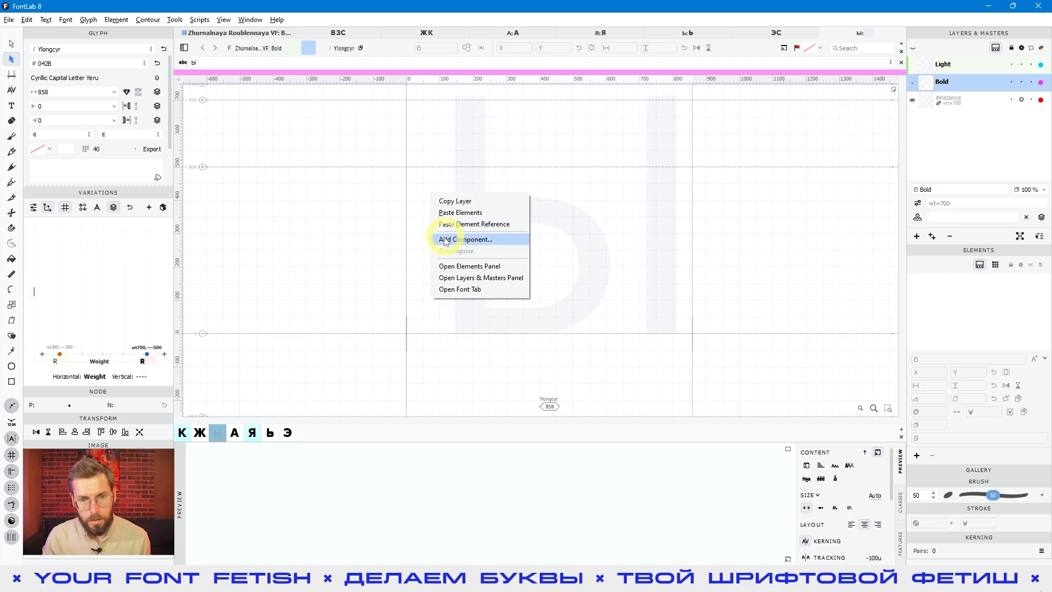
left_click(11, 44)
Add an element reference to P in the Ы glyph and compare it in the Light and Bold masters
right_click(515, 219)
mouse_move(548, 392)
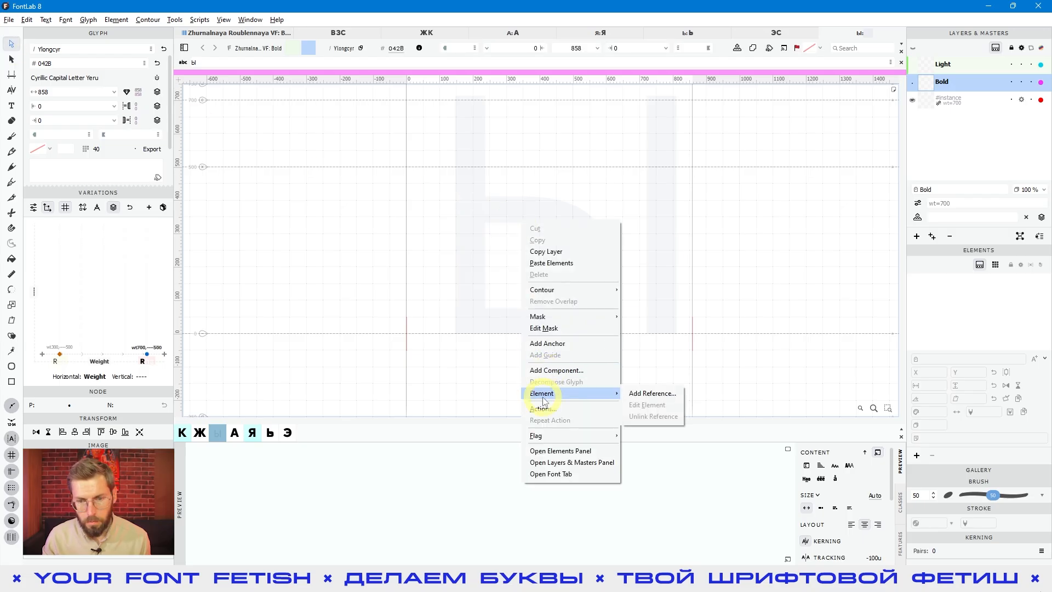
left_click(671, 393)
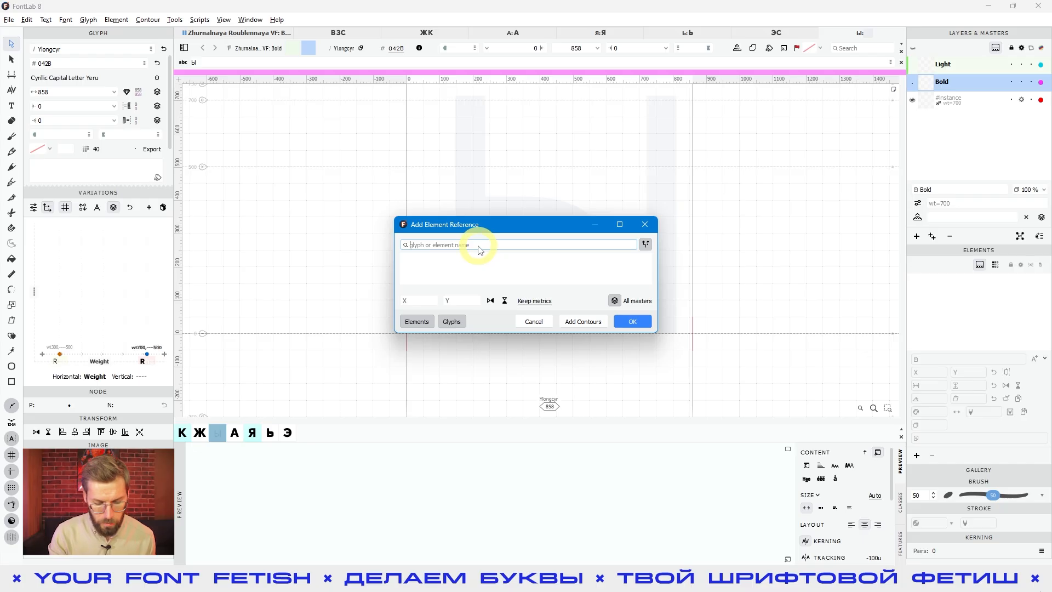
type("З")
key("BackSpace")
key("BackSpace")
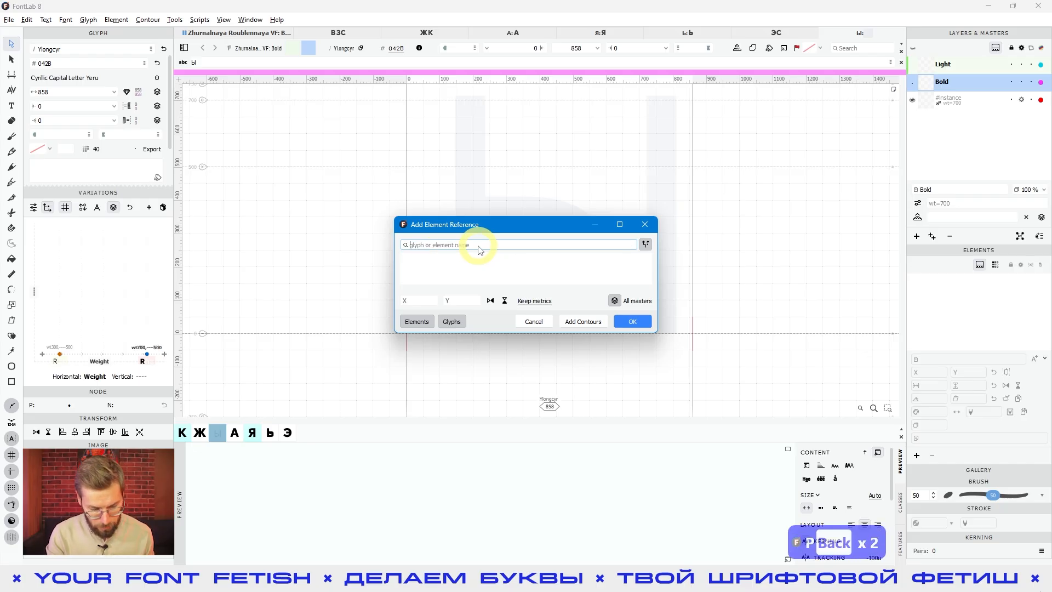
type("P")
key("Right")
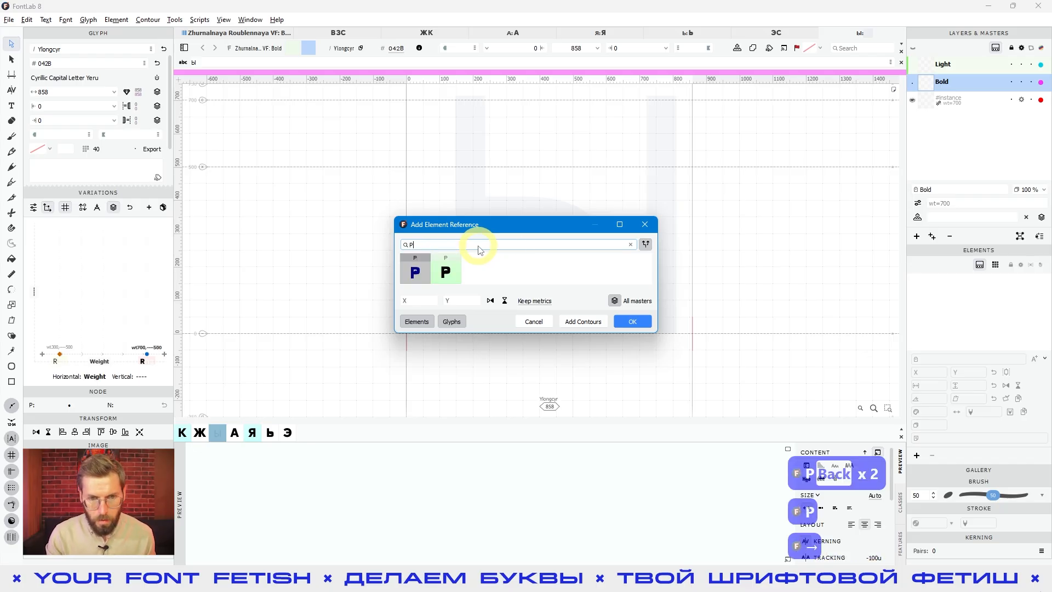
left_click(634, 323)
left_click(947, 69)
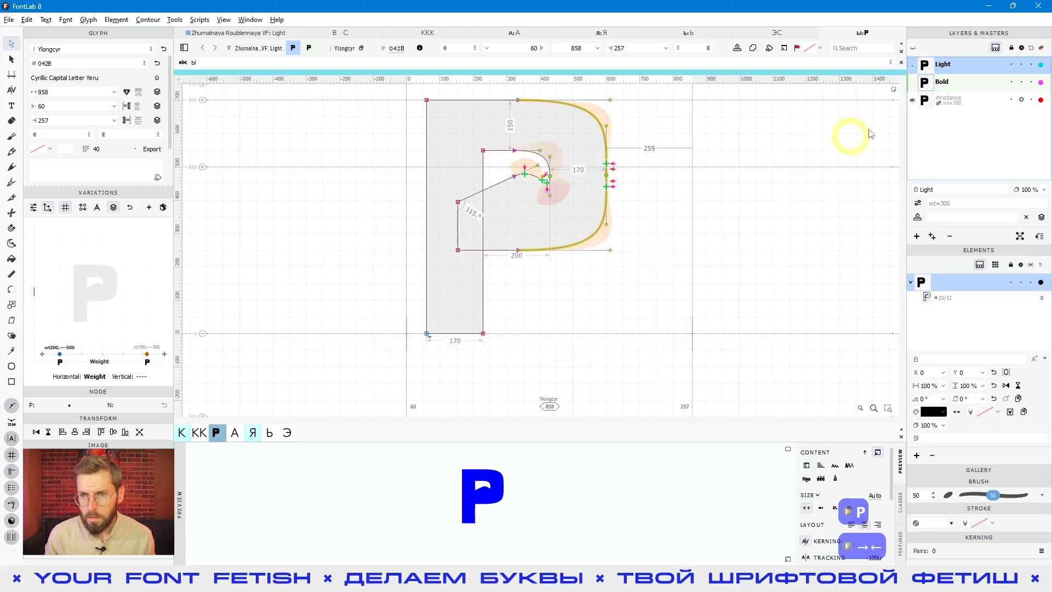
left_click(948, 81)
scroll(754, 216, "down", 2)
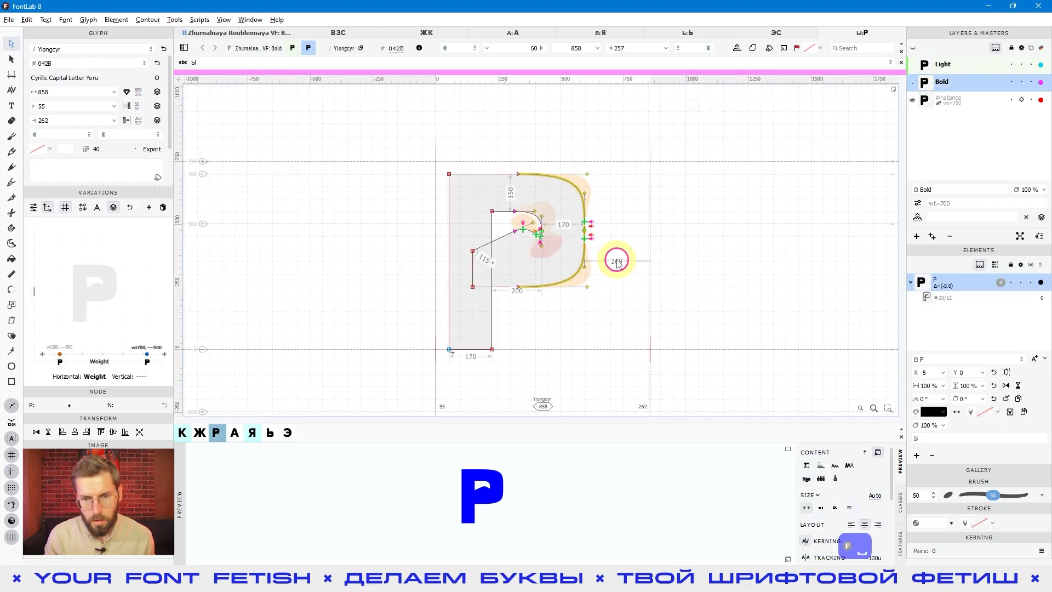
scroll(608, 253, "up", 1)
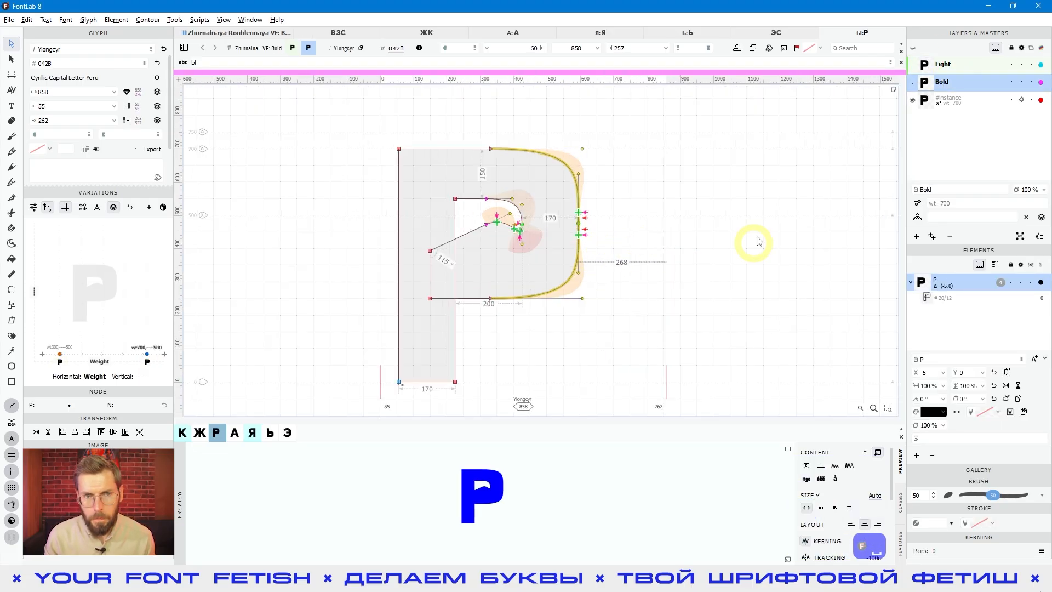
Open the bold Latin P glyph and level the lower edge of its counter by moving the inner node down to Y 394
left_click(236, 34)
left_click(417, 352)
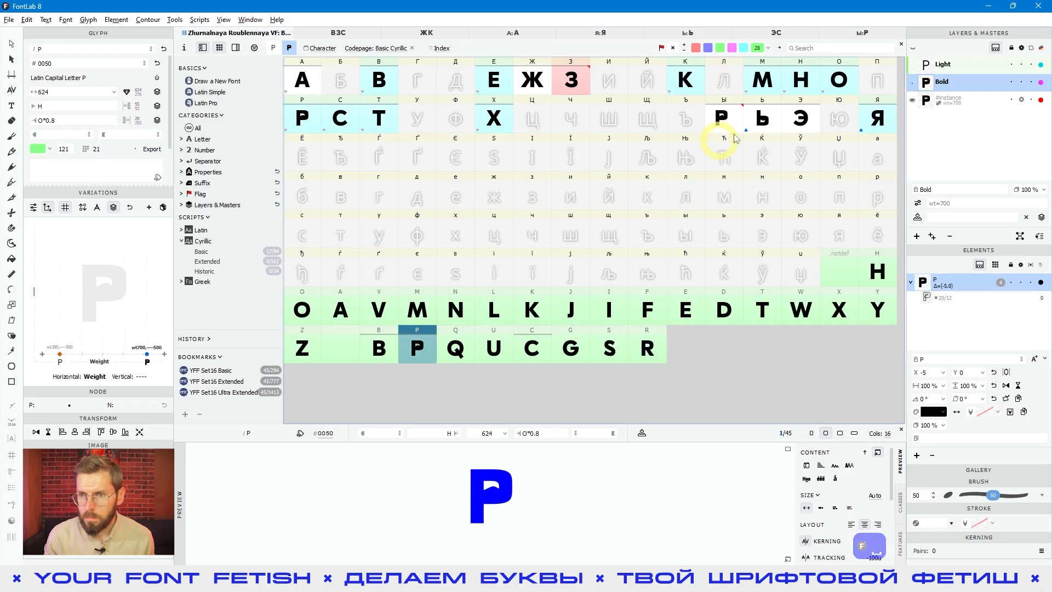
double_click(414, 343)
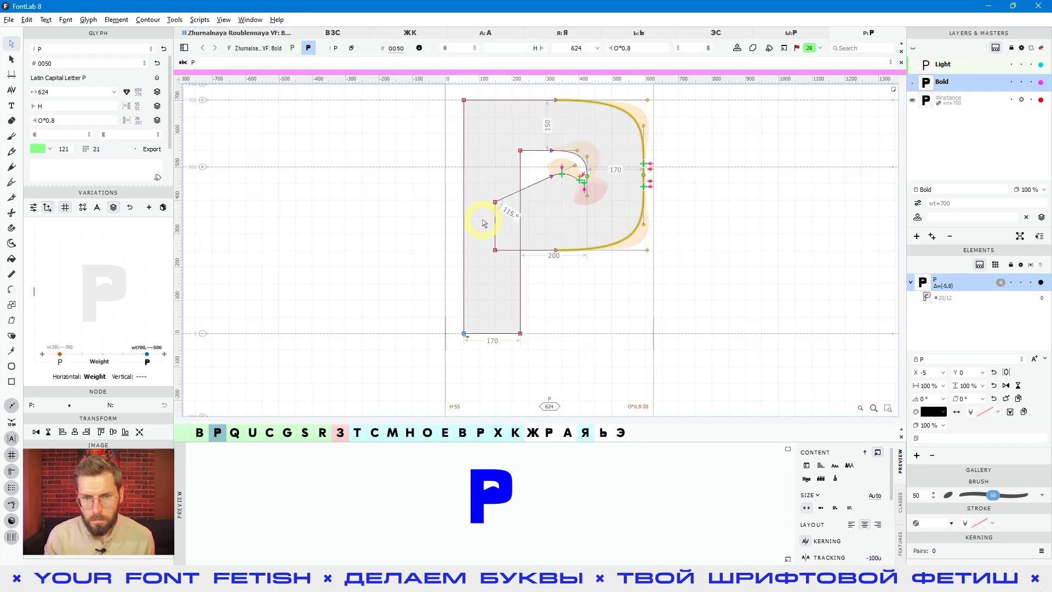
left_click(555, 169)
left_click_drag(555, 169, 562, 203)
scroll(563, 203, "down", 2)
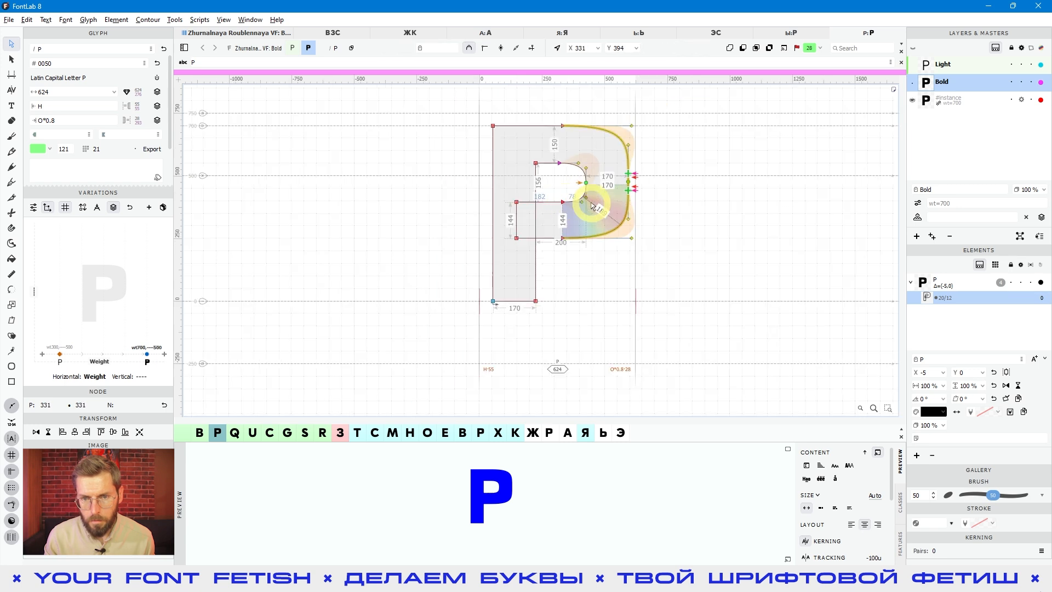
scroll(603, 192, "up", 2)
Adjust the bold P's outer bowl and shift its upper and lower handles 60 units left to X 547, then preview the shape
left_click(627, 164)
scroll(635, 174, "up", 1)
left_click_drag(630, 193, 621, 197)
left_click_drag(646, 296, 622, 316)
key("shift+Left")
key("shift+Left")
key("shift+Left")
key("shift+Left")
key("shift+Left")
key("shift+Left")
key("space")
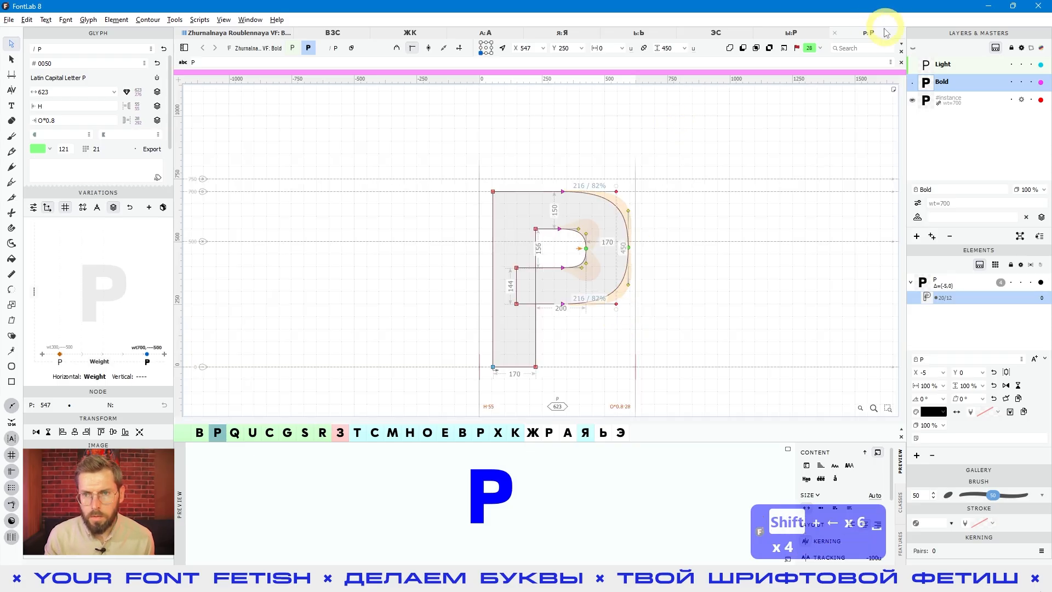
Return to the Ы glyph and delete its P element in the Light master
left_click(811, 37)
key("space")
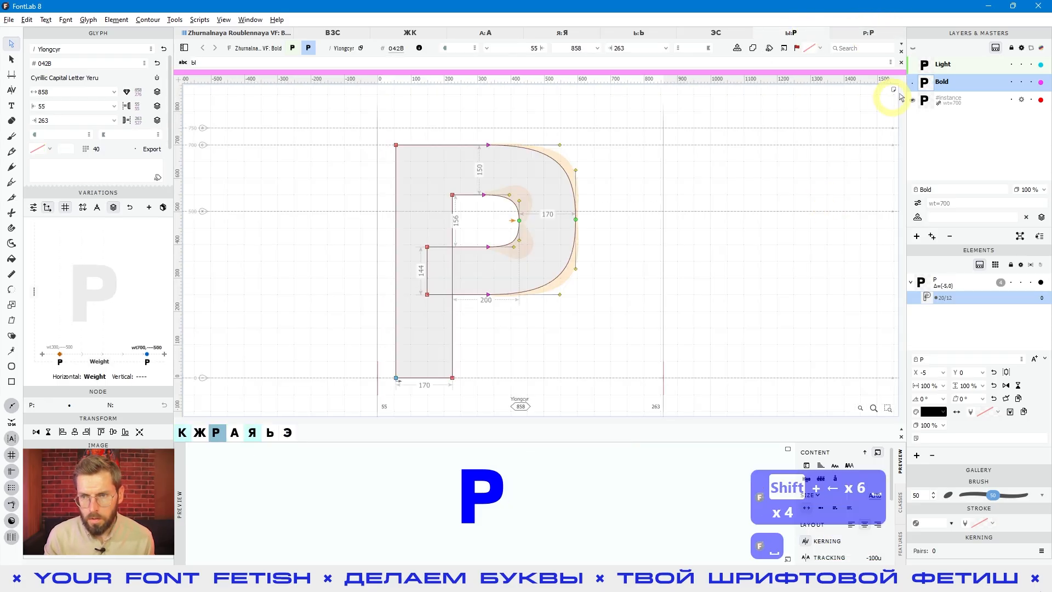
left_click(941, 72)
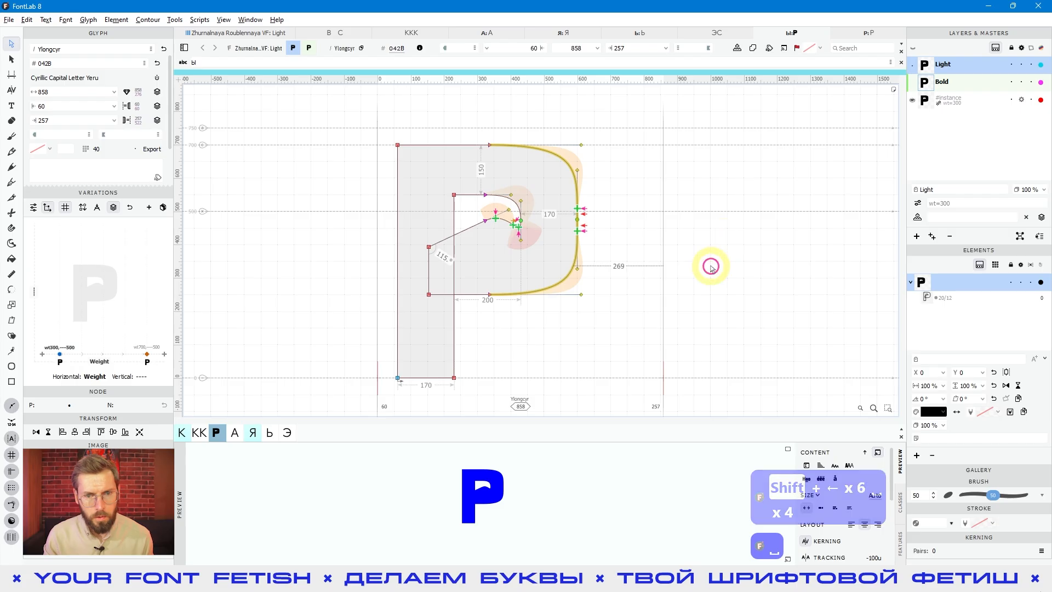
key("v")
key("ctrl+a")
key("Delete")
Add an element reference to P in all masters of the Ы glyph and preview the weight at 614
right_click(500, 226)
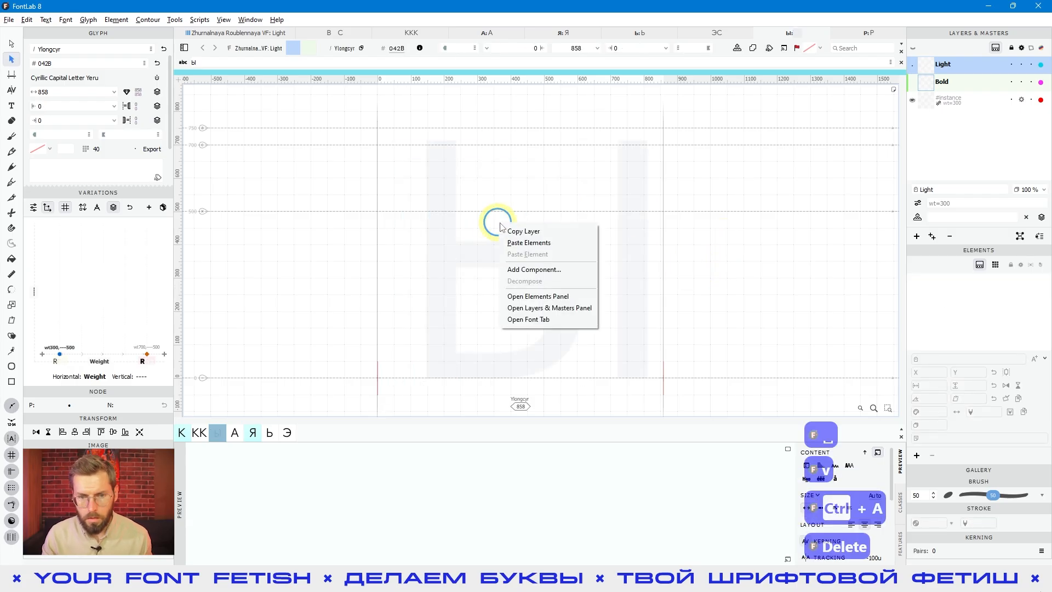
key("a")
right_click(445, 236)
left_click(279, 188)
key("a")
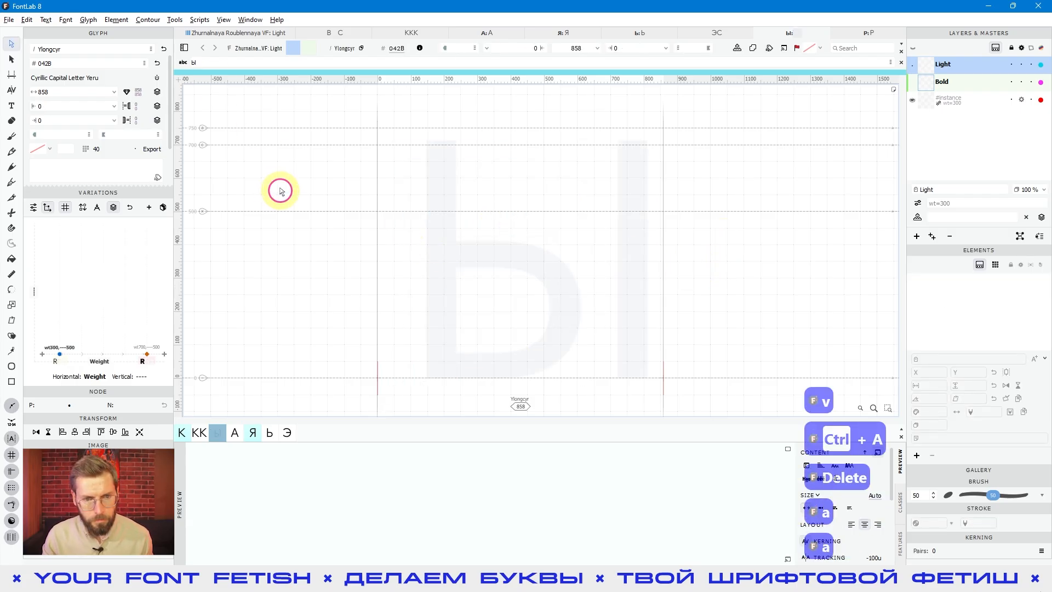
right_click(400, 210)
left_click(527, 379)
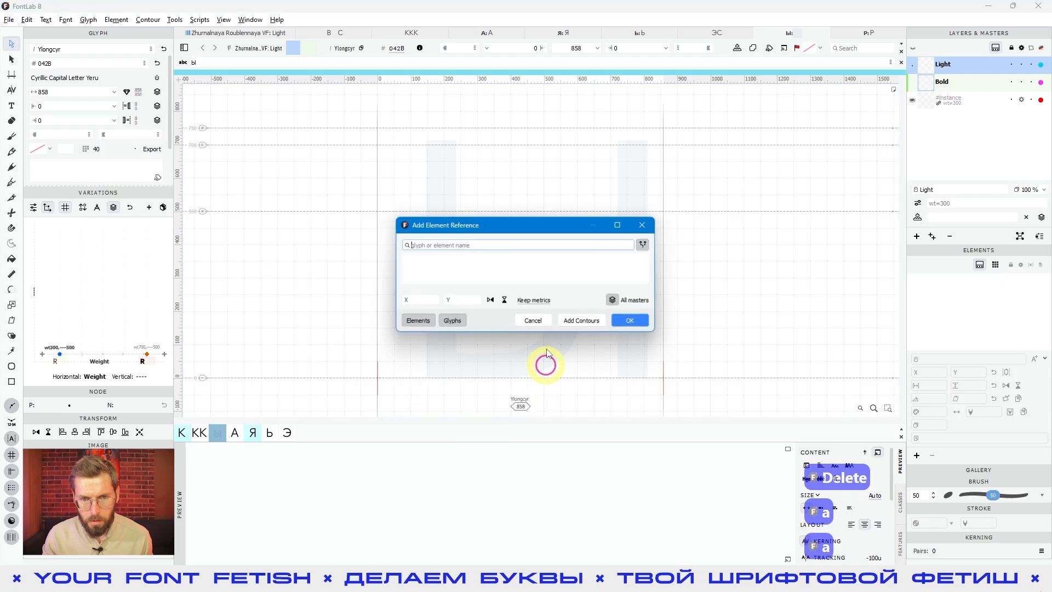
key("shift")
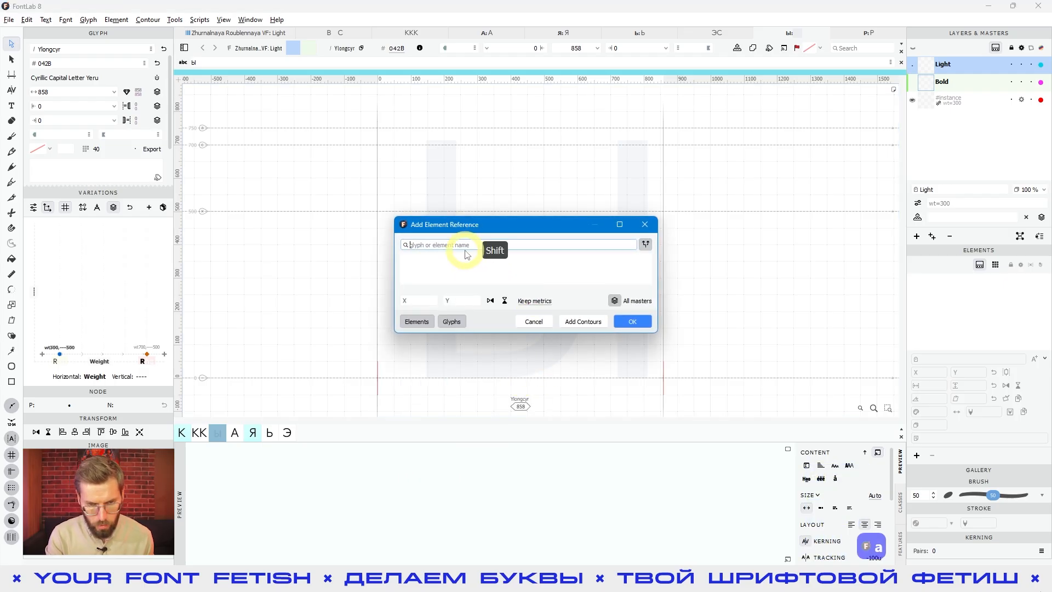
type("P")
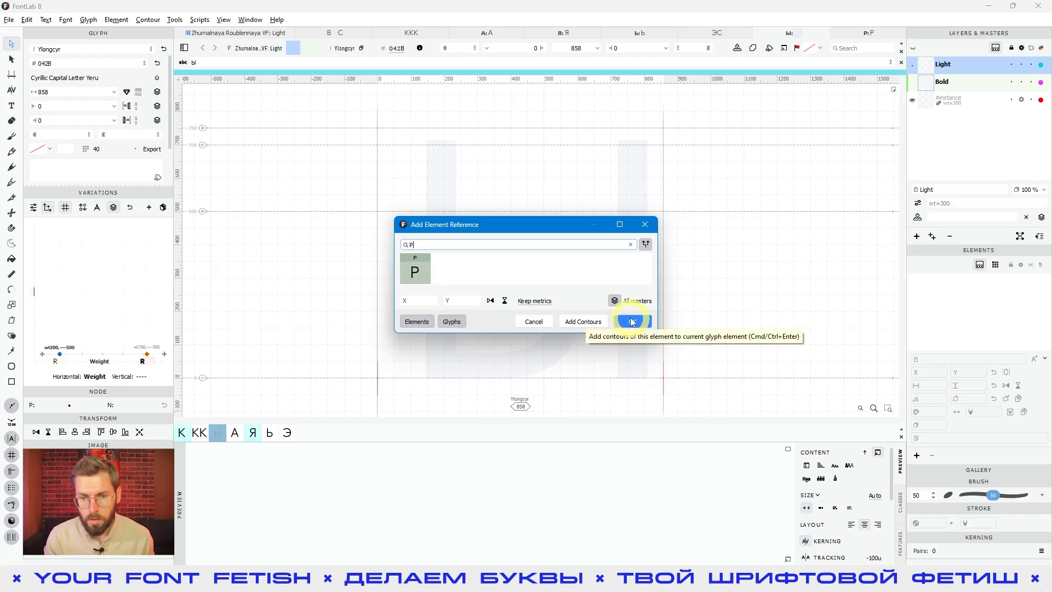
left_click(631, 322)
left_click(128, 351)
Add an element reference to I in all masters of the Ы glyph and preview the weight at 486
right_click(575, 333)
mouse_move(597, 503)
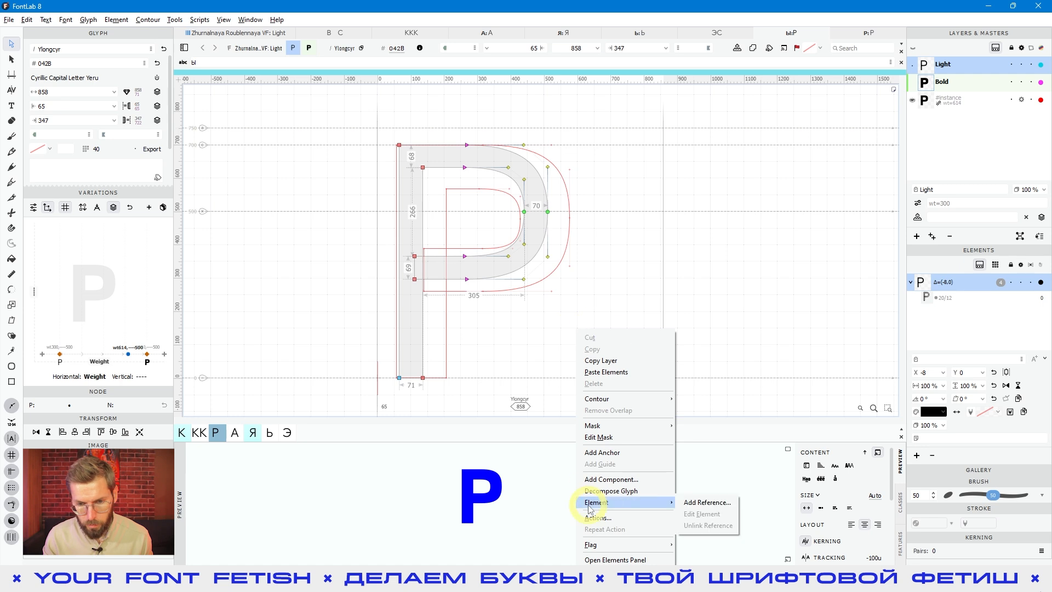
left_click(707, 501)
type("I")
key("Return")
mouse_move(106, 338)
left_mouse_down()
mouse_move(141, 338)
mouse_move(100, 339)
left_mouse_up()
left_click(616, 359)
Move the I element of the Light Ы to the right of the bowl, to X 500
key("v")
scroll(461, 332, "up", 1)
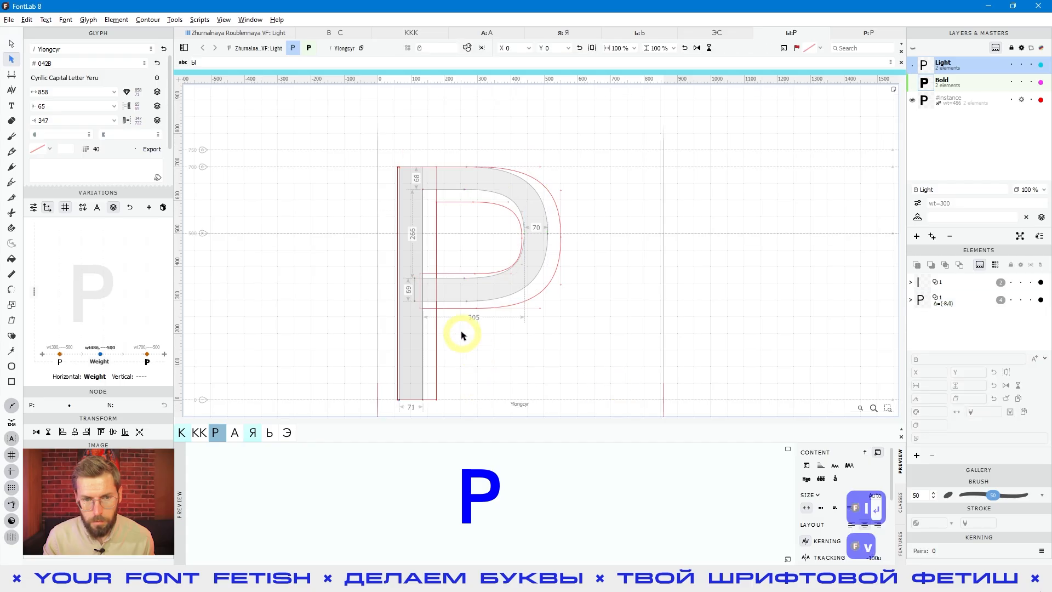
left_click(416, 228)
left_click(933, 282)
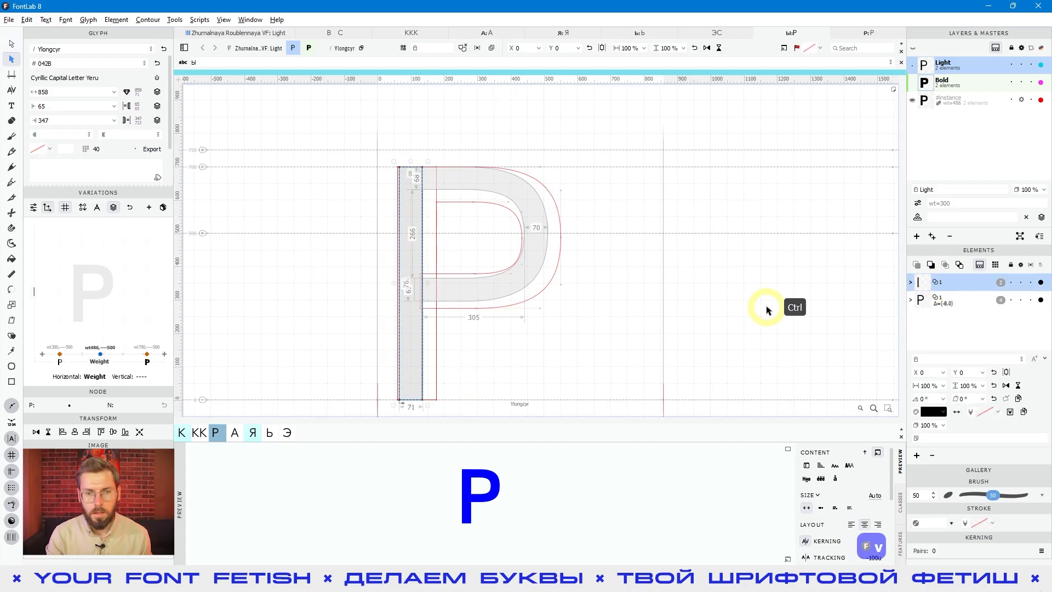
key("ctrl+Right")
key("ctrl+Right")
key("ctrl+Right")
key("ctrl+Right")
key("ctrl+Right")
key("ctrl+Right")
key("ctrl+Left")
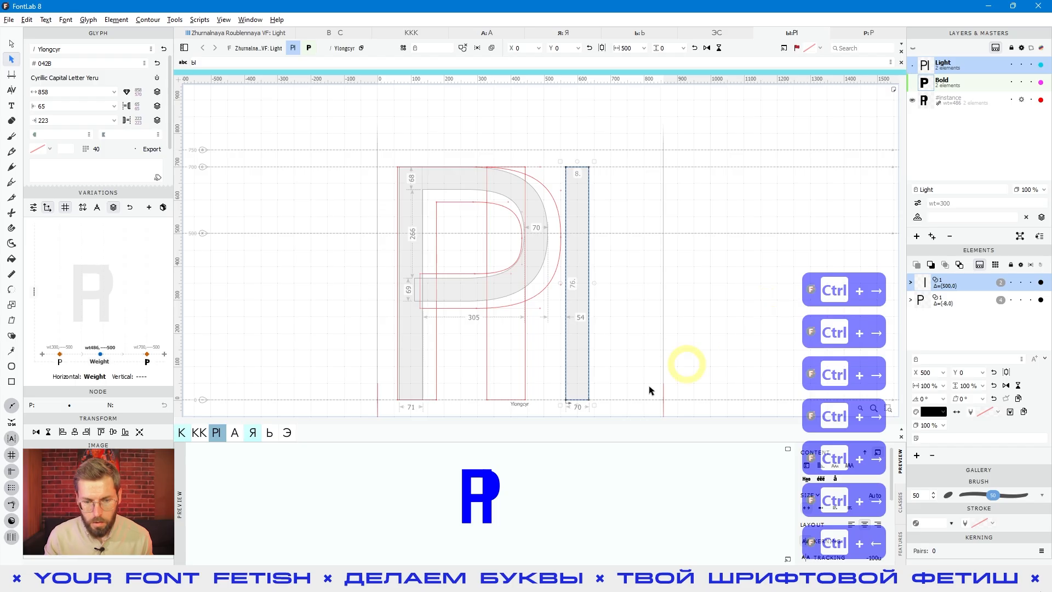
Switch to the FastStone type specimen and frame the uppercase Ы to examine its stem spacing, then return to FontLab
left_click(553, 579)
left_click_drag(575, 318, 491, 318)
left_click(454, 320)
left_click_drag(392, 296, 444, 342)
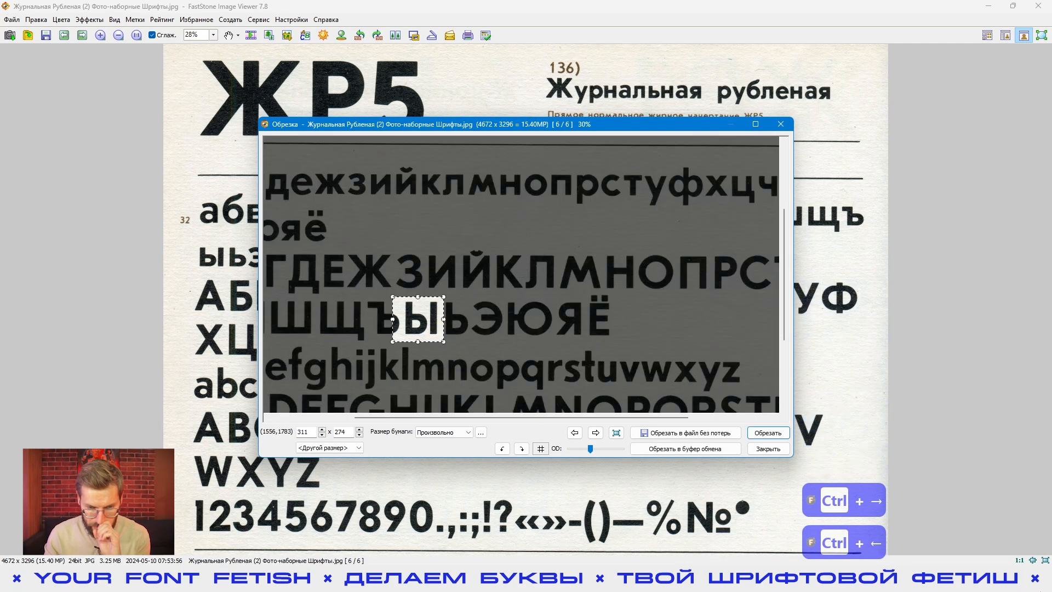
left_click(679, 579)
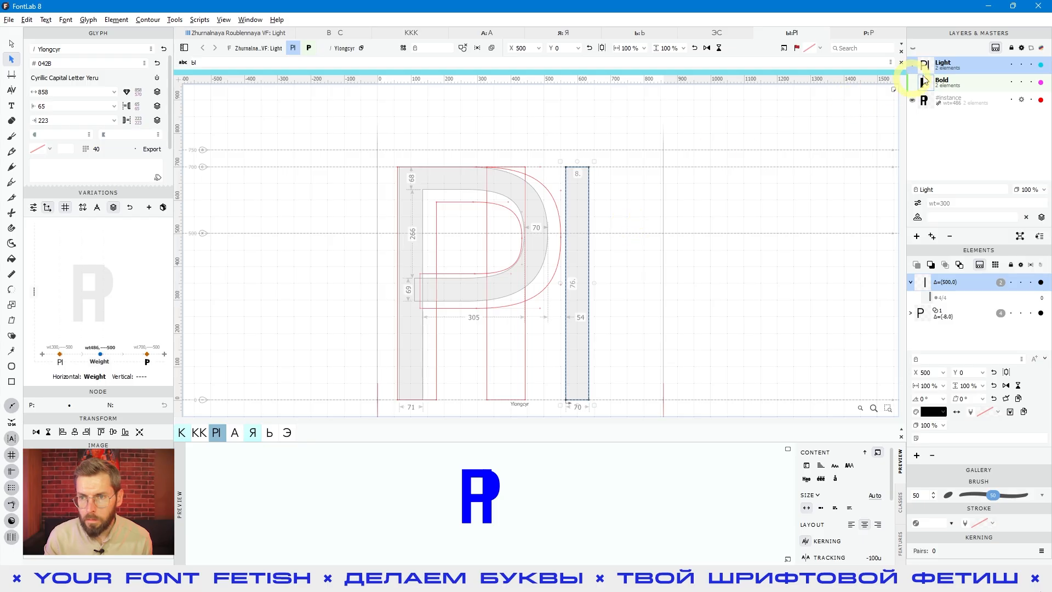
In the Bold master, move the I element to the right of the P bowl, to X 595
left_click(952, 83)
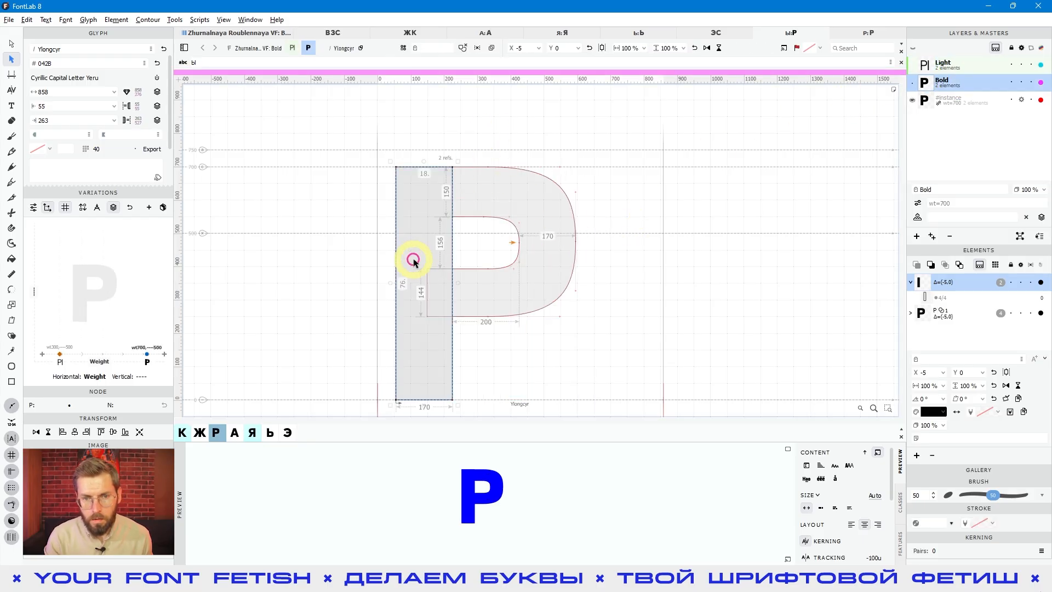
key("ctrl+Right")
key("ctrl+Right")
key("ctrl+Right")
key("ctrl+Right")
key("ctrl+Right")
key("ctrl+Right")
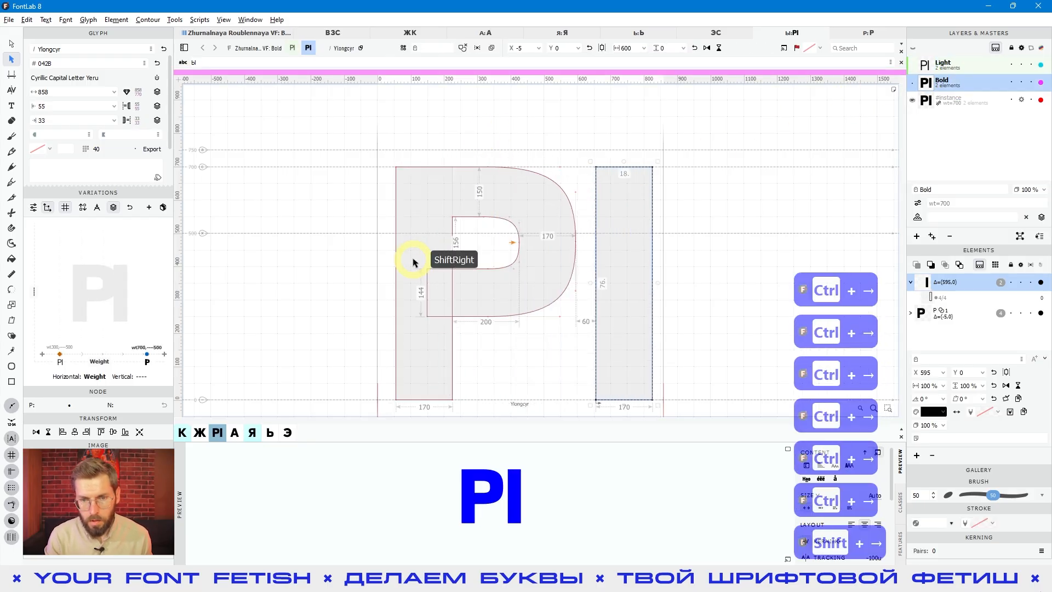
key("shift+Right")
key("shift+Left")
Flip the P element vertically in both the Bold and Light masters of Ы to form its soft-sign part
left_click(504, 293)
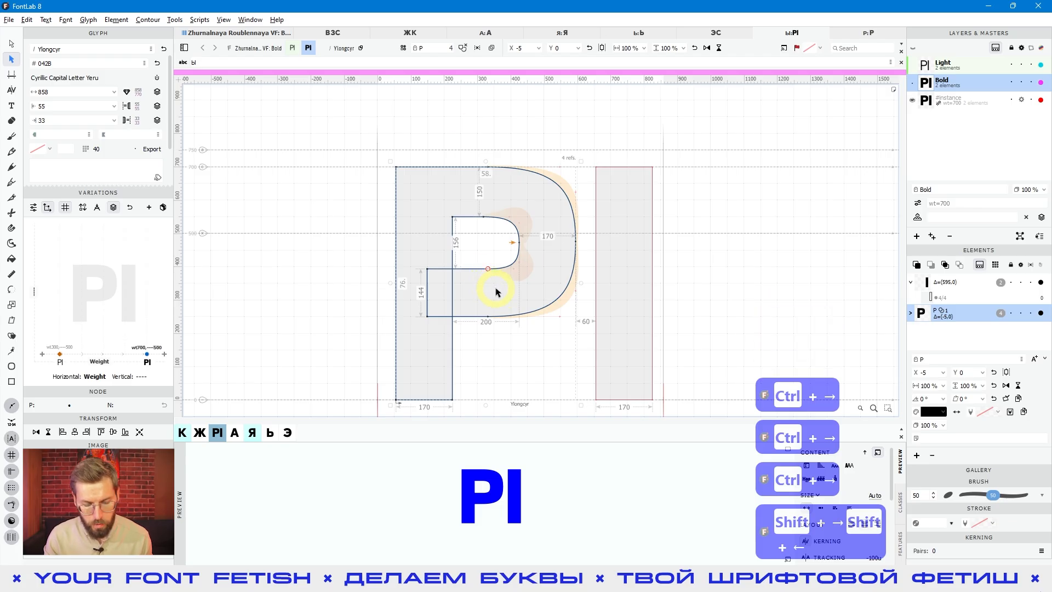
key("e")
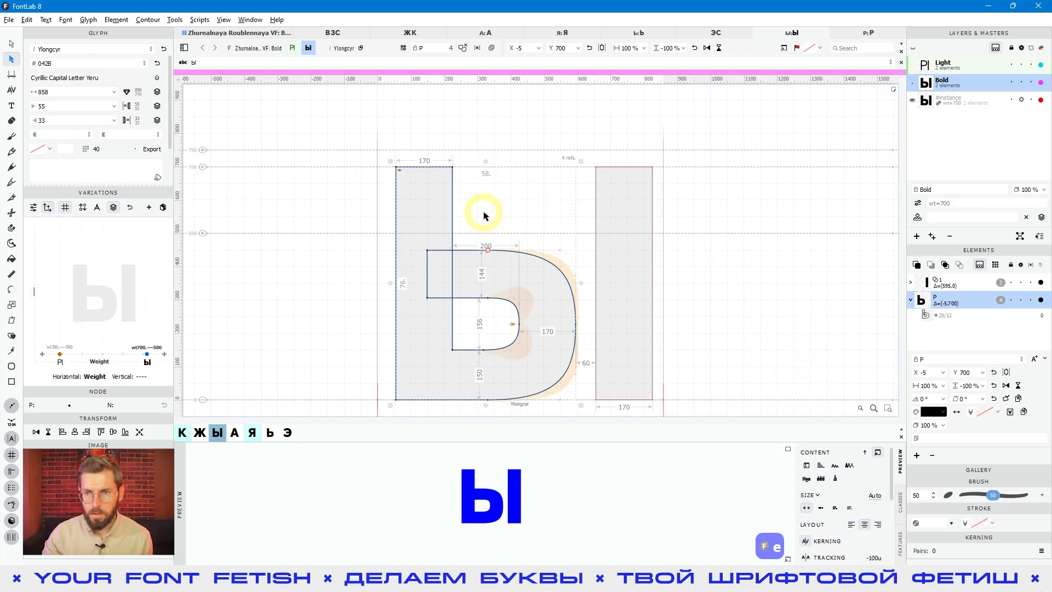
left_click(965, 63)
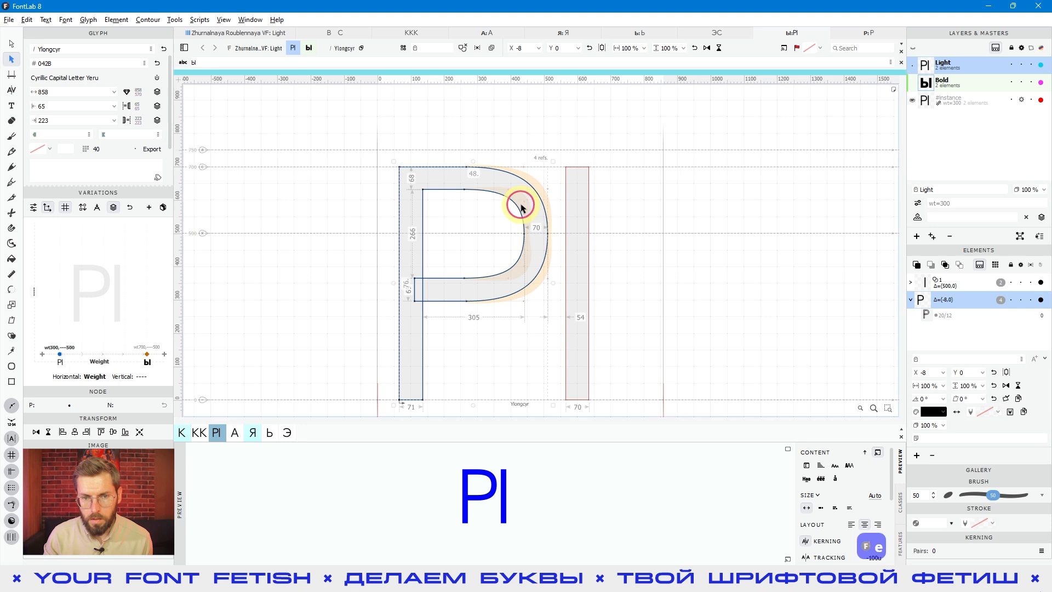
key("e")
key("space")
Shift the I element of the Light Ы right to X 510
left_click(571, 299)
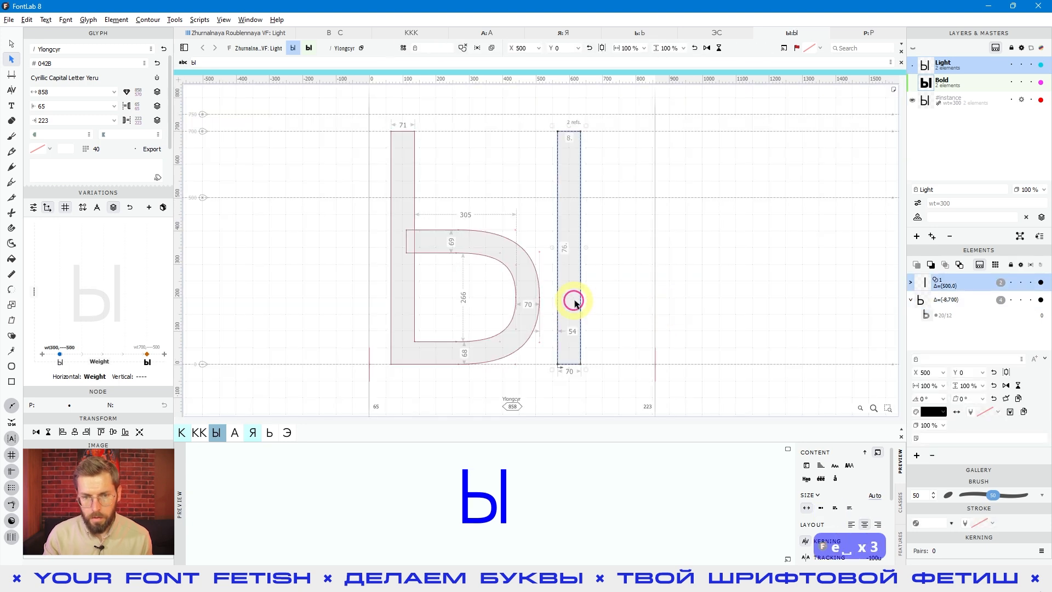
key("shift+space")
key("shift+Right")
key("shift+Right")
key("shift+Left")
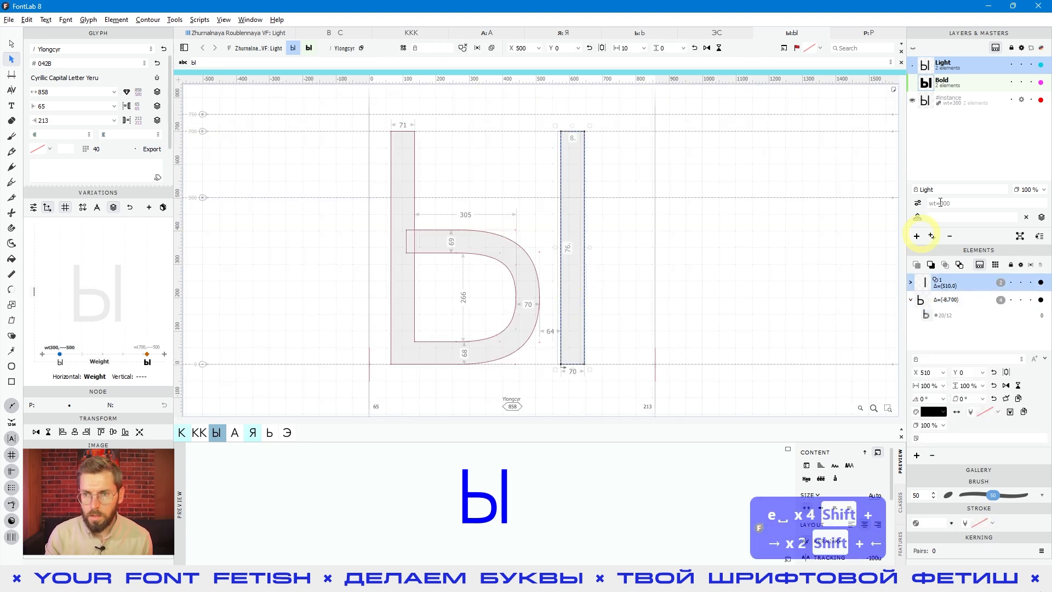
Add the letter Ь after Ы in the editing text line
left_click(222, 65)
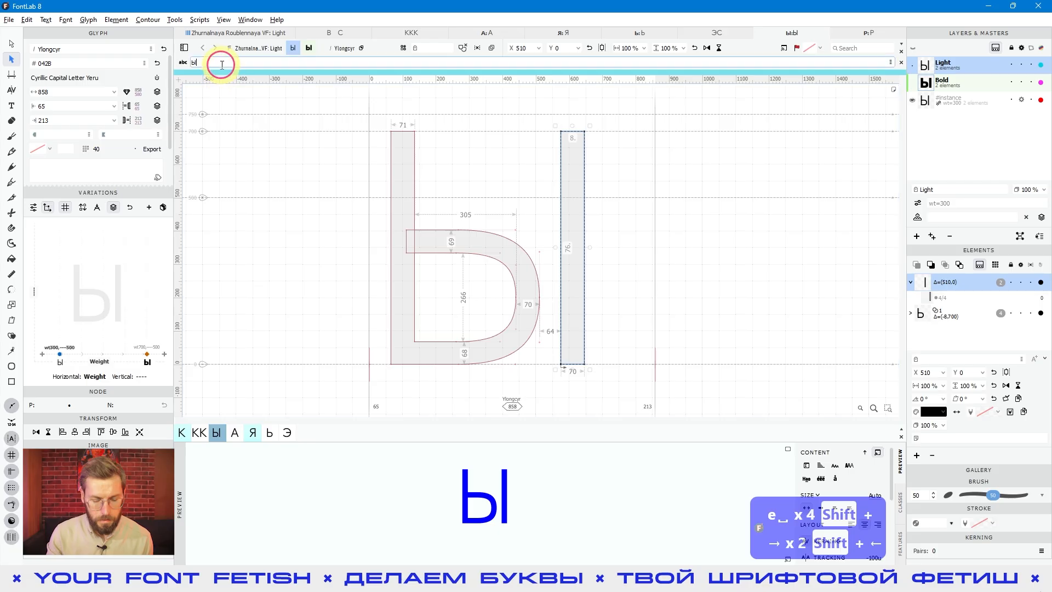
type("m")
key("BackSpace")
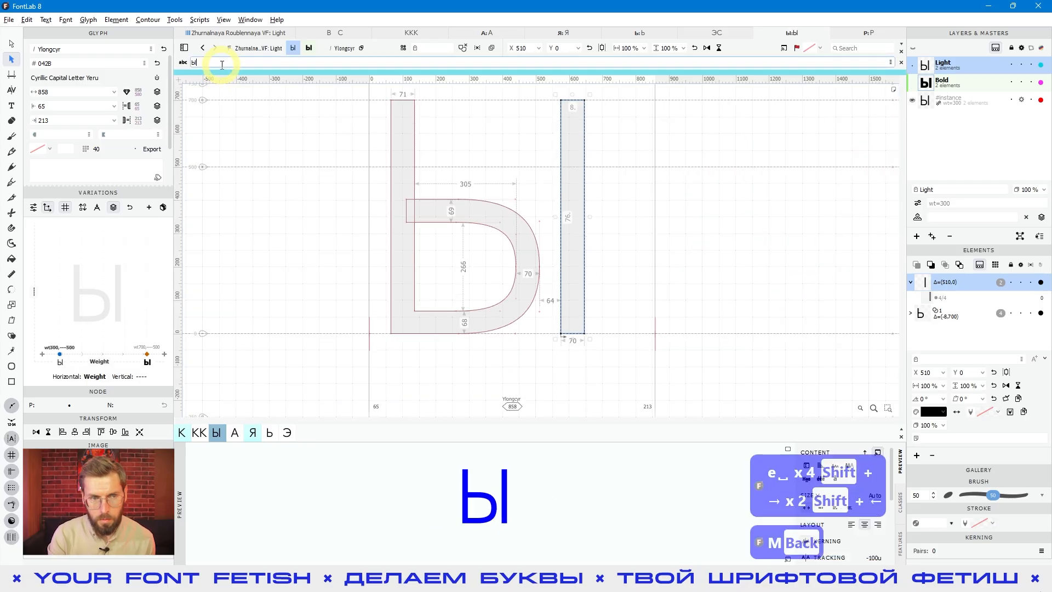
type("ь")
Add a delta filter to the soft-sign element of Ы in the Light master
left_click(522, 245)
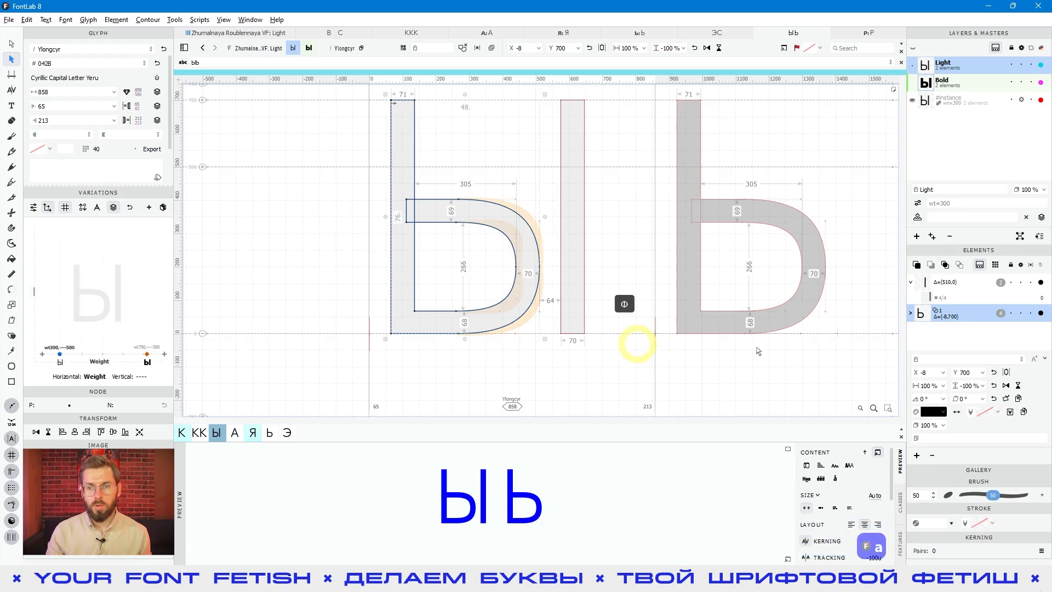
key("a")
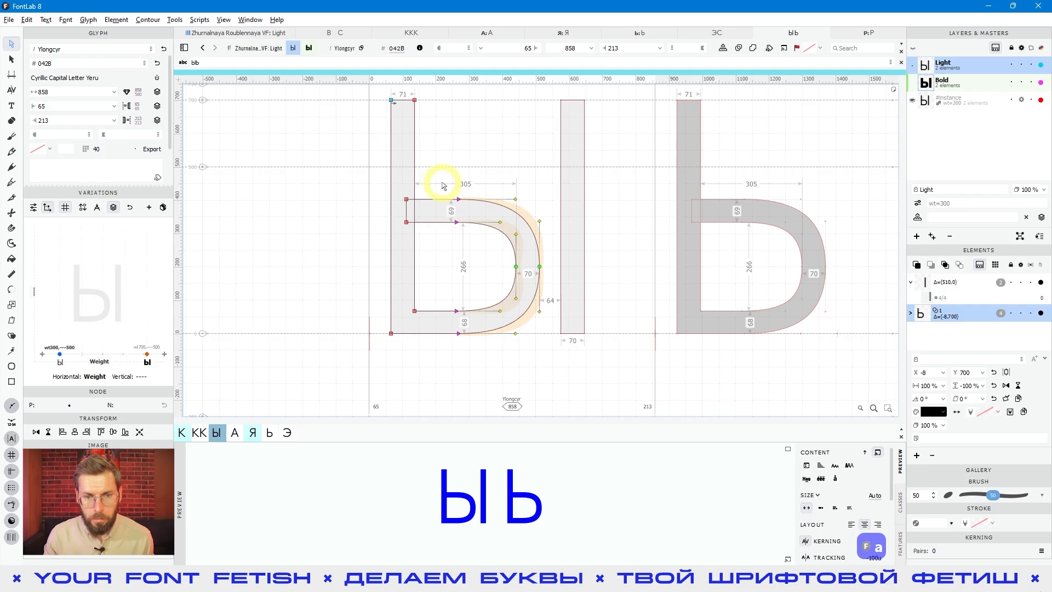
left_click(116, 20)
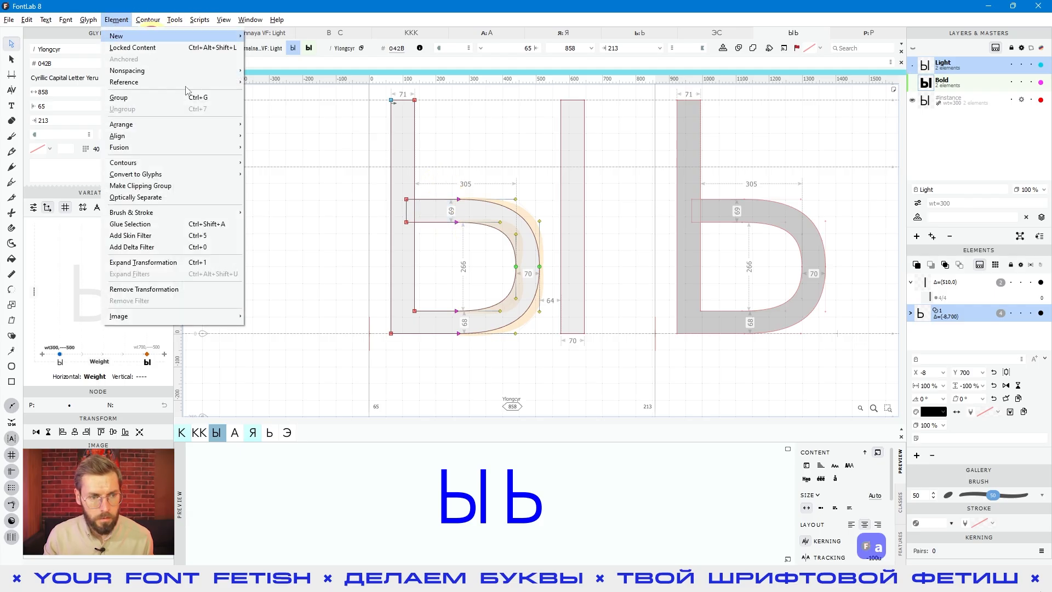
left_click(171, 251)
left_click_drag(363, 98, 542, 383)
left_click(460, 324)
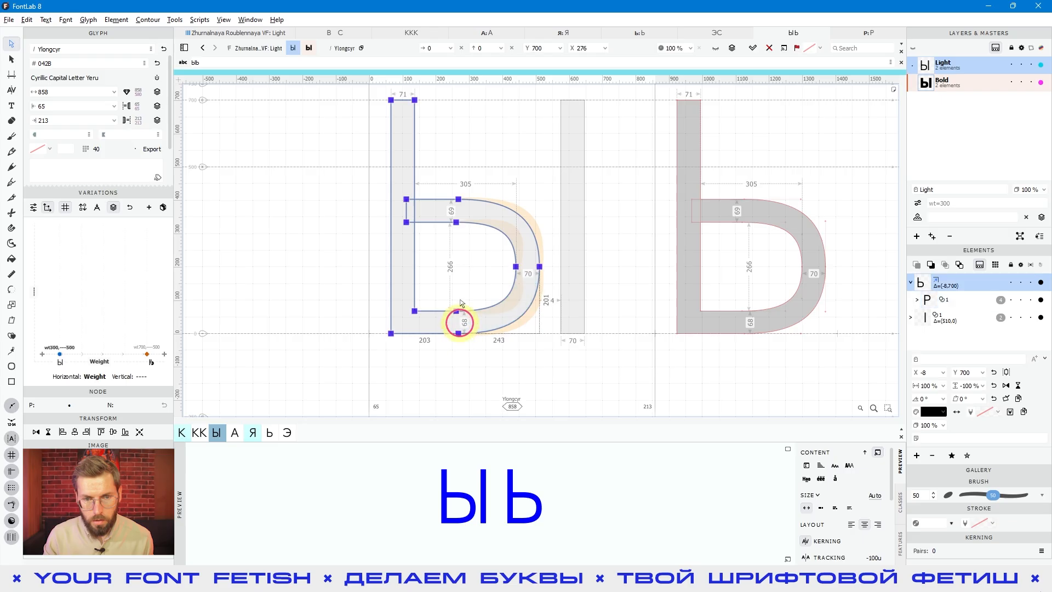
Shift the bowl nodes of the Light Ы 10 units left through the delta filter and preview the filled letters
left_click_drag(446, 176, 548, 368)
key("shift+Left")
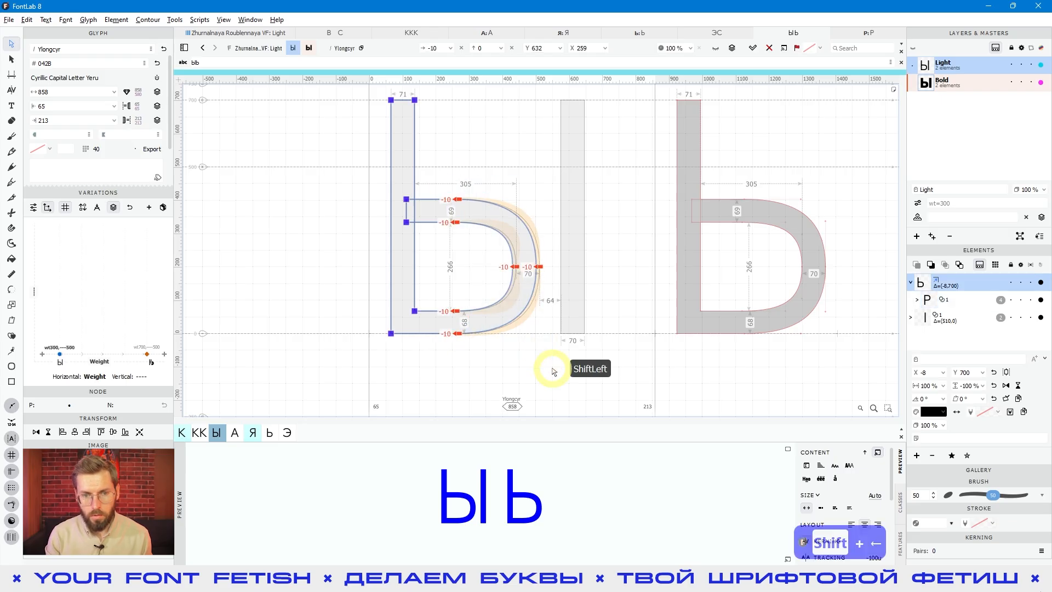
key("space")
key("shift+Left")
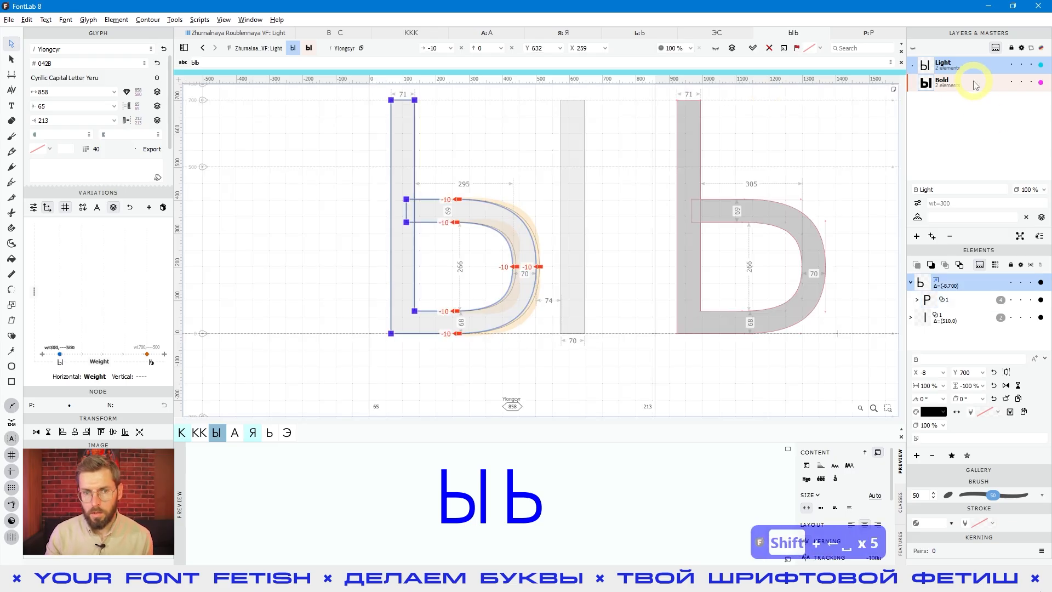
In the Bold master, add a delta filter to the soft-sign element of Ы and shift its bowl nodes 10 units left
left_click(974, 85)
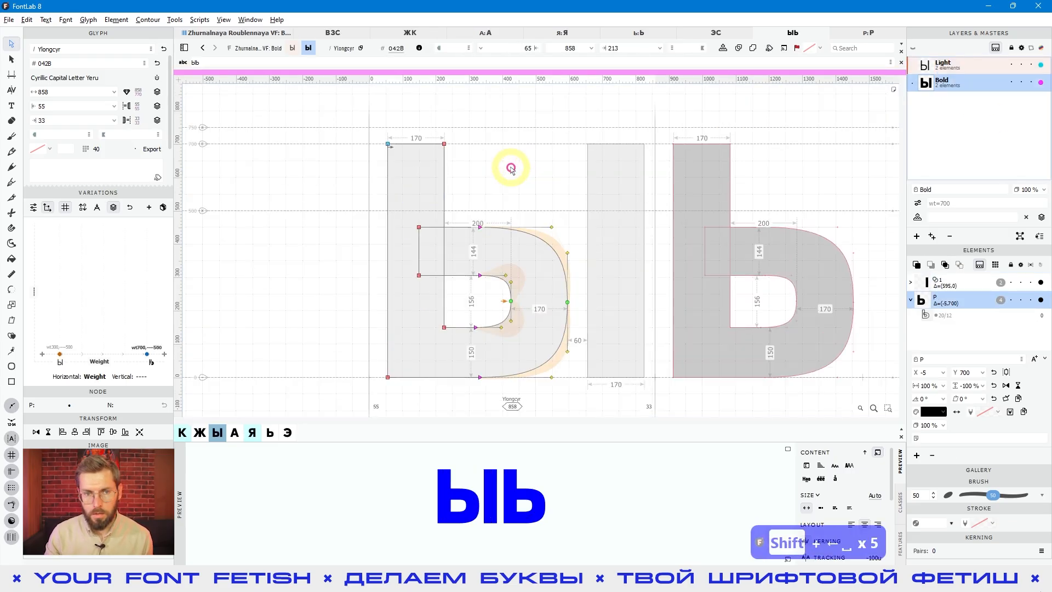
left_click(113, 20)
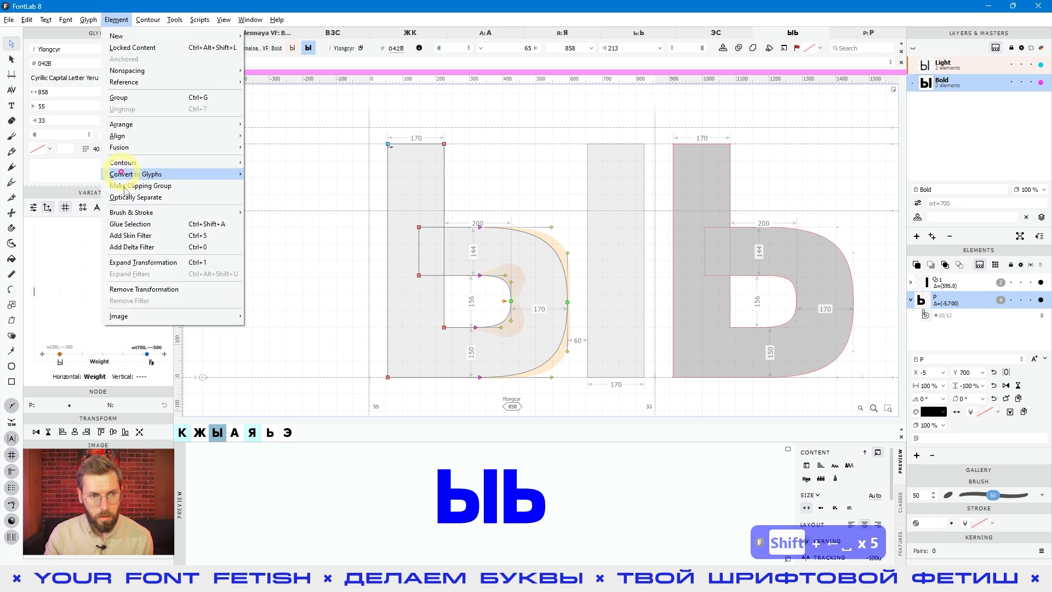
left_click(134, 249)
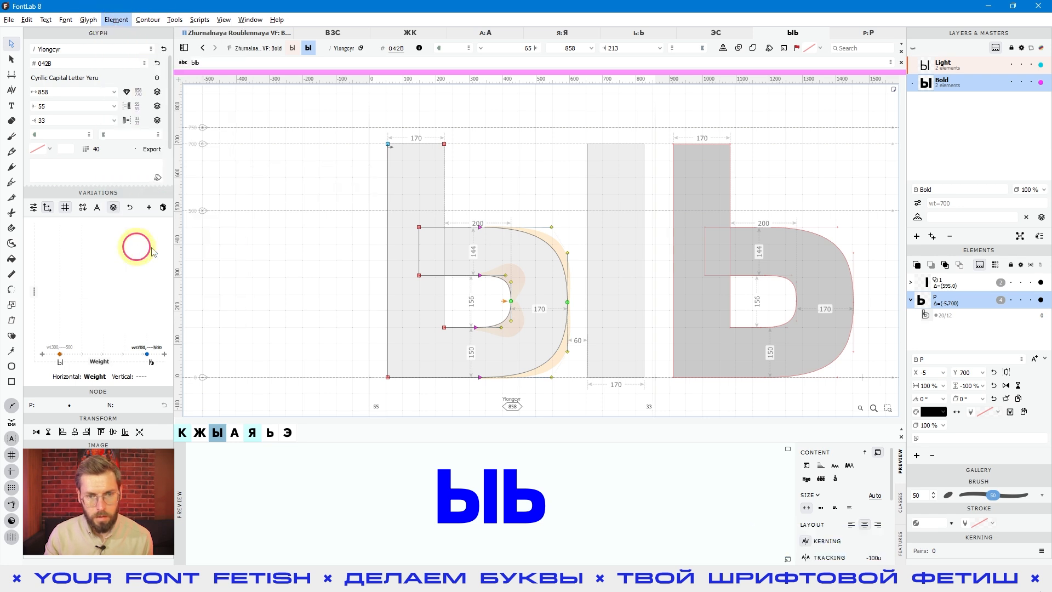
left_click(420, 276)
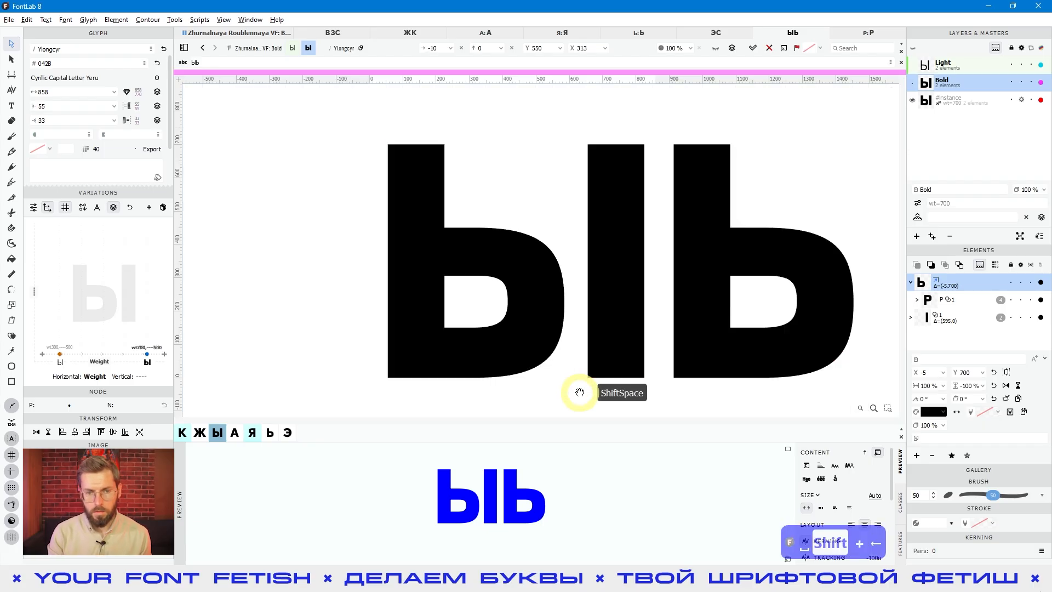
key("shift+Left")
left_click(531, 342)
Append the letters RPP after ЫЬ in the editing text line
scroll(514, 329, "down", 2)
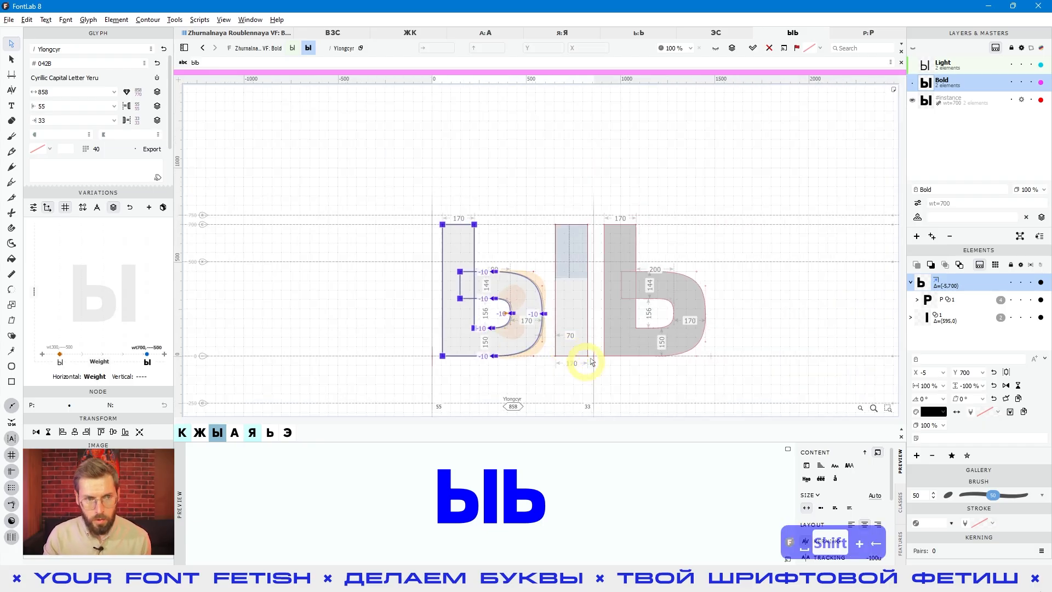
left_click(18, 107)
left_click(221, 64)
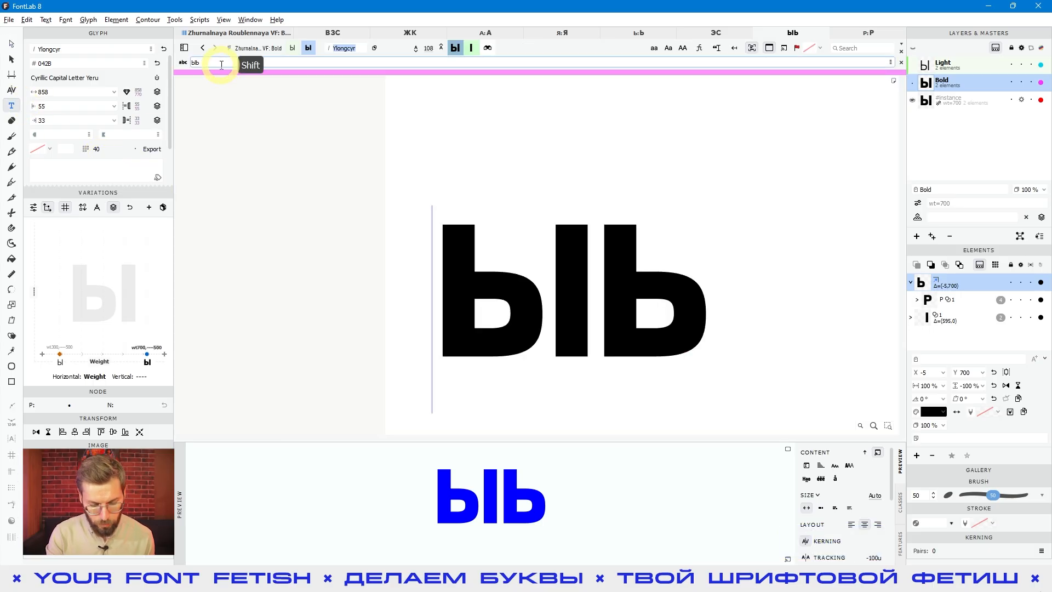
type("К")
key("BackSpace")
type("R")
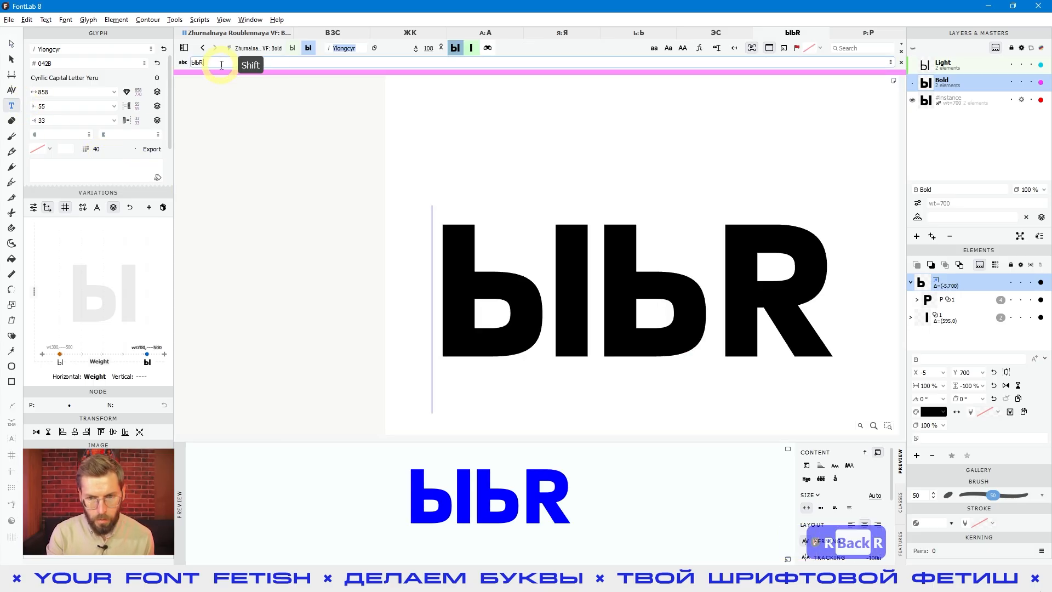
type("P")
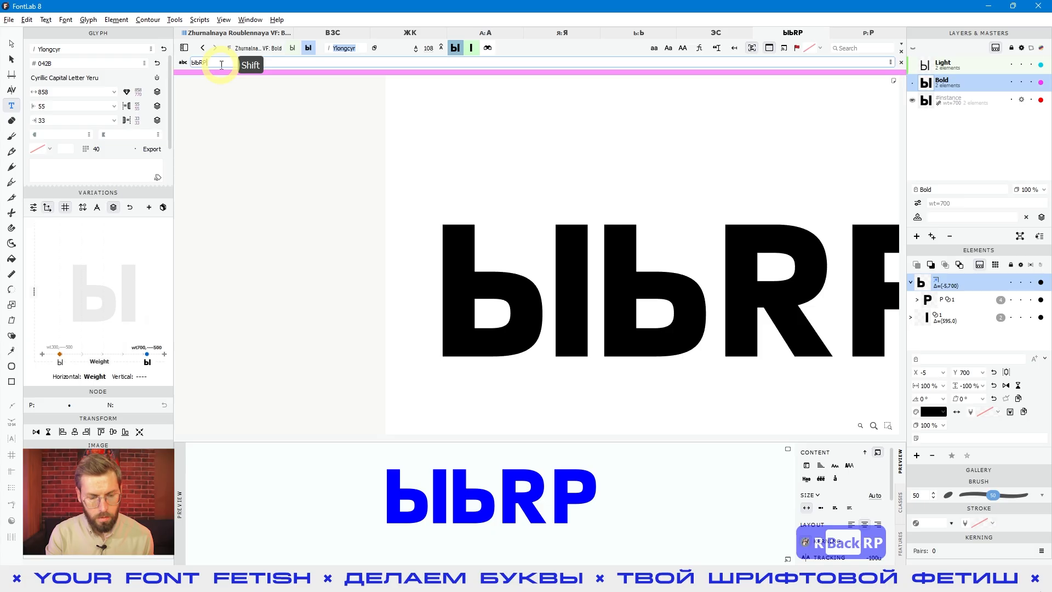
type("P")
scroll(568, 266, "down", 2)
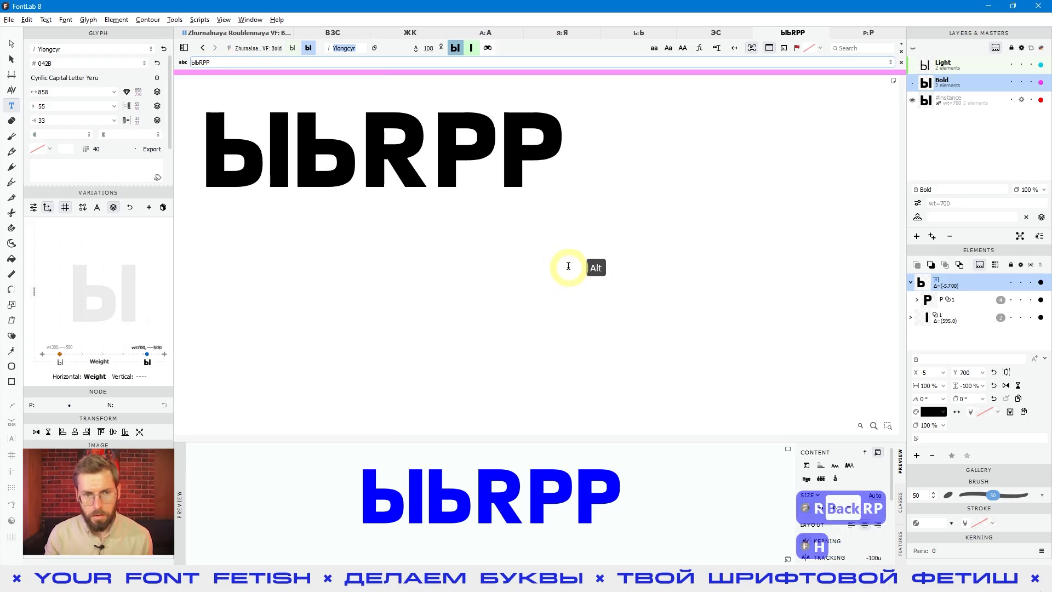
scroll(356, 134, "up", 1)
scroll(331, 189, "left", 1)
In the Light master, raise the lower inner node of the P bowl to X 261, Y 412
left_click(941, 64)
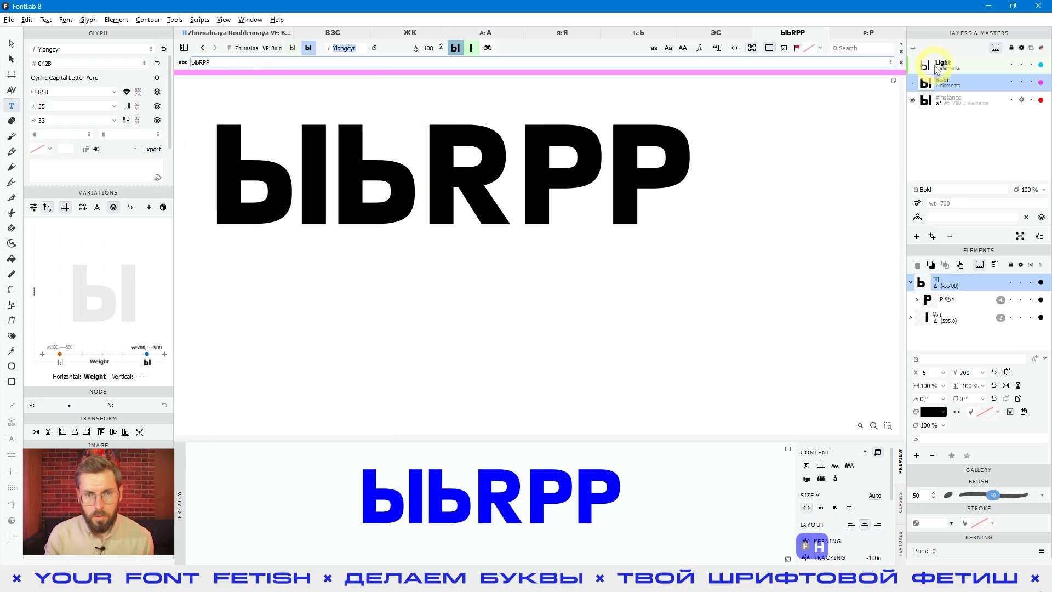
left_click(12, 44)
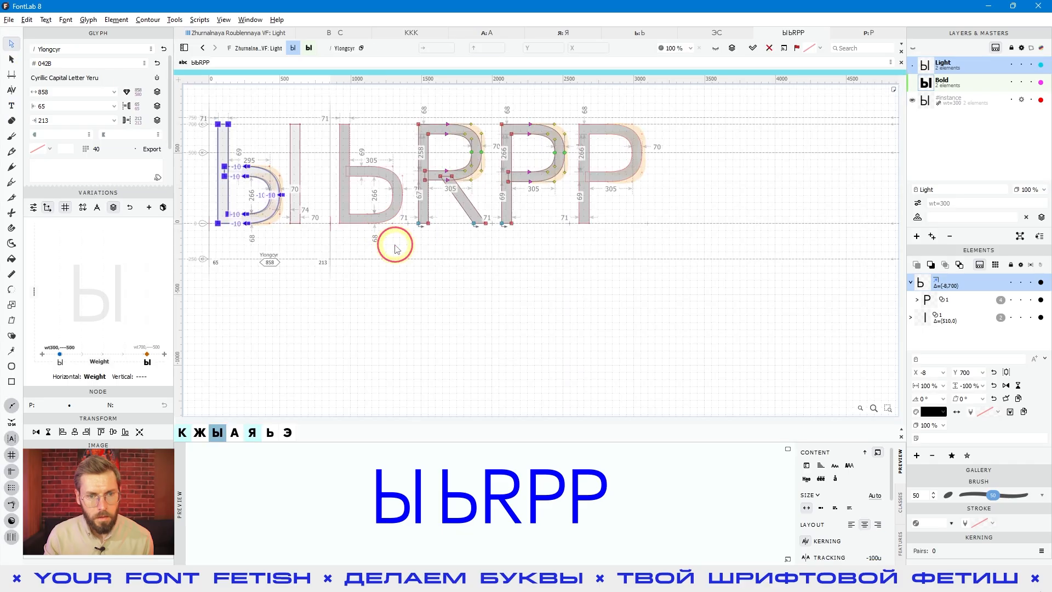
key("space")
left_click_drag(411, 224, 482, 238)
left_click(615, 174)
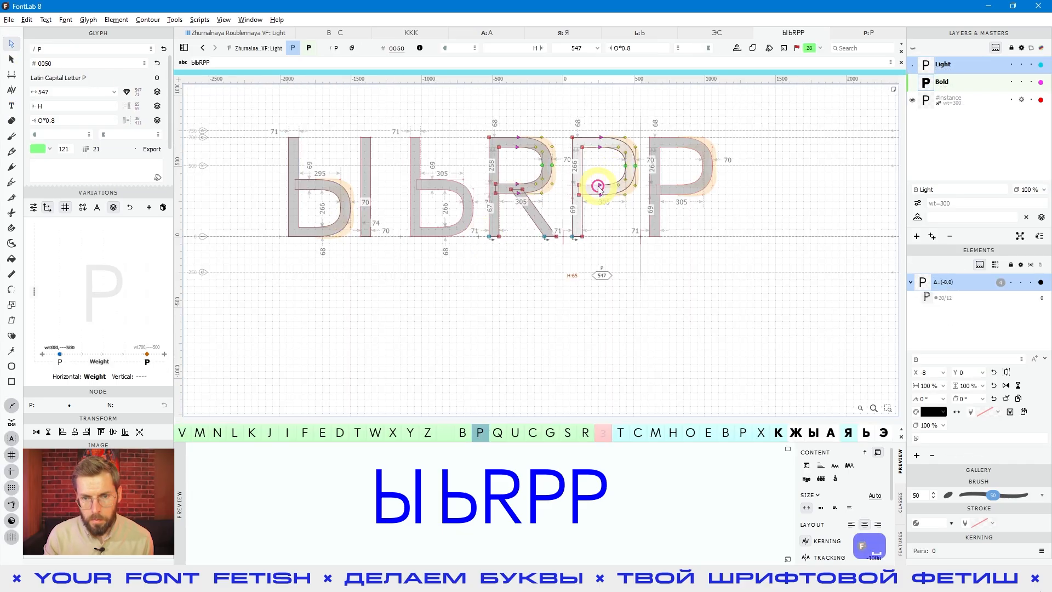
left_click_drag(601, 188, 603, 182)
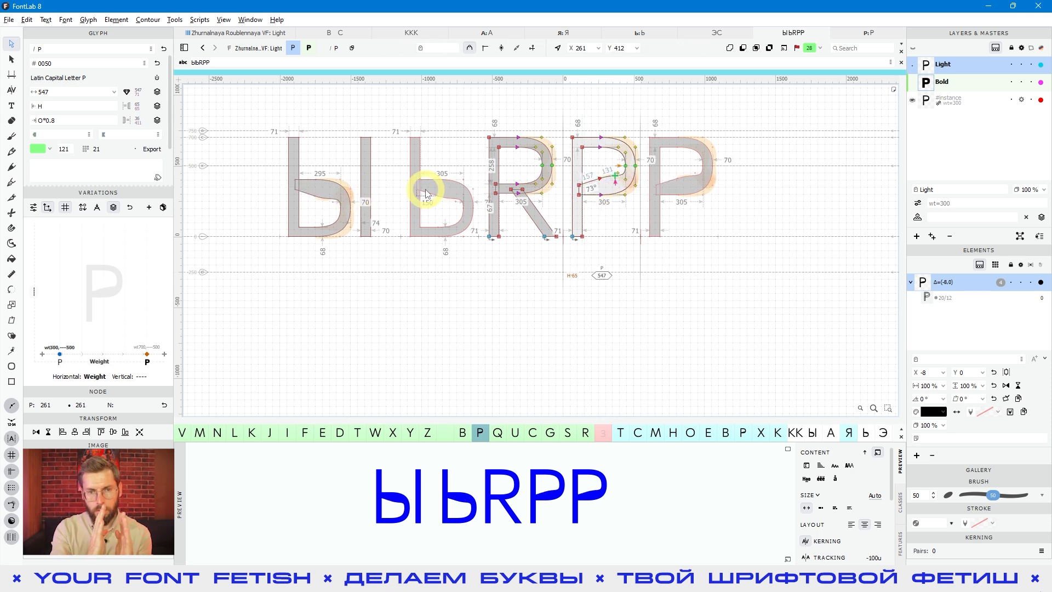
Level the lower stroke of the Light P bowl again by lowering its inner edge, making the stroke about 77 units thick
left_click(505, 222)
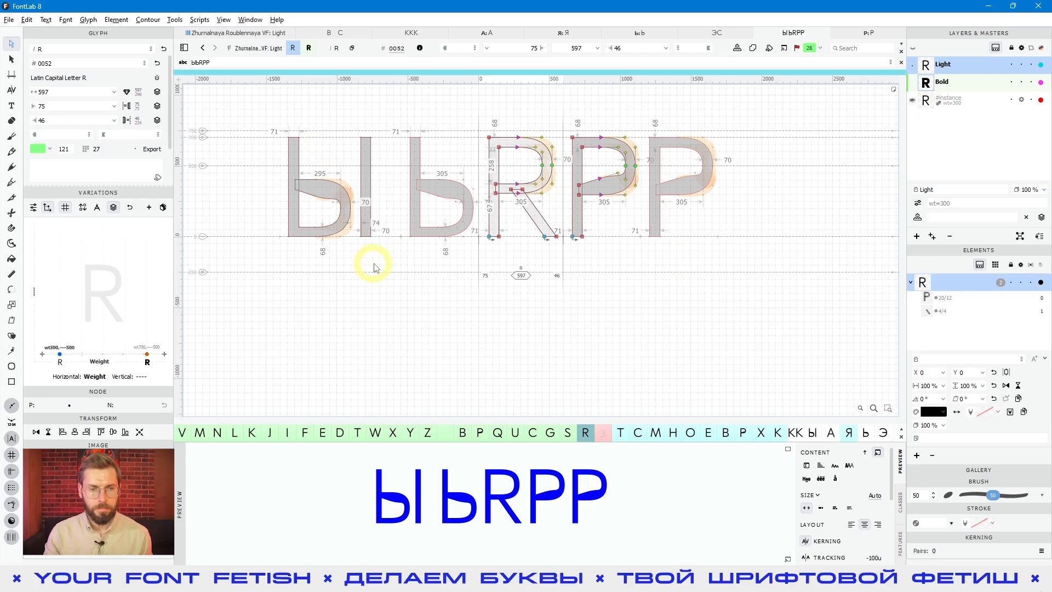
key("space")
left_click_drag(630, 262, 631, 291)
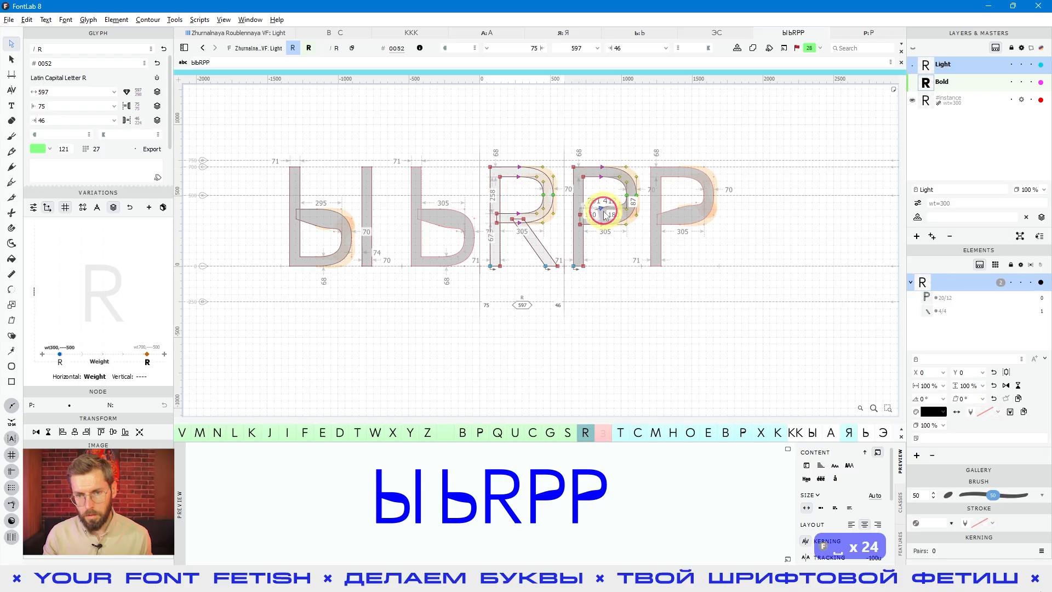
left_click(604, 213)
key("space")
left_click(649, 264)
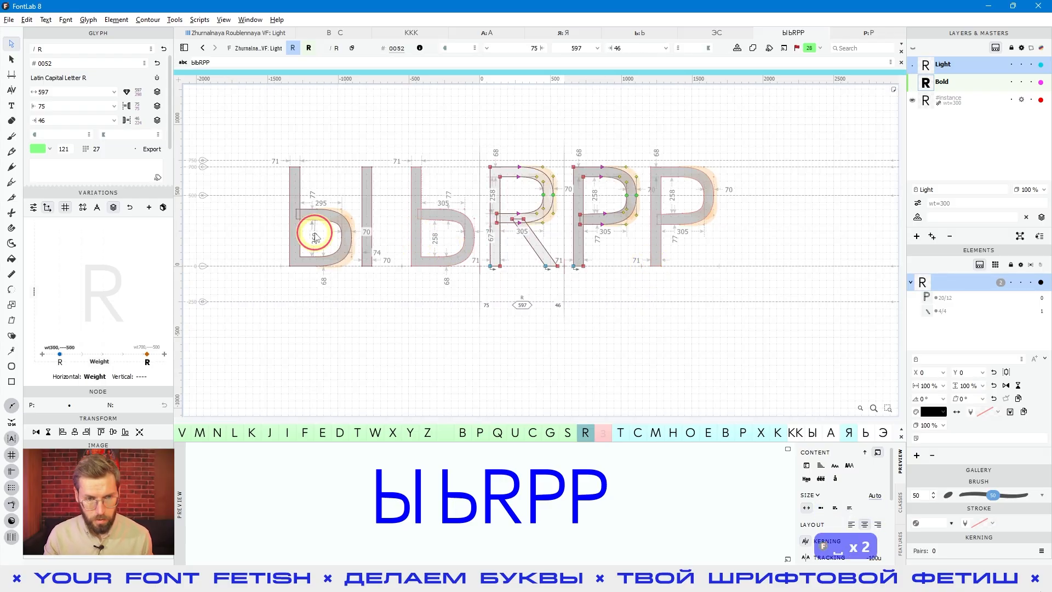
In the delta filter of the Light Ы, offset the two nodes of the bowl's upper outer edge vertically by -210 units
double_click(315, 237)
left_click(297, 217)
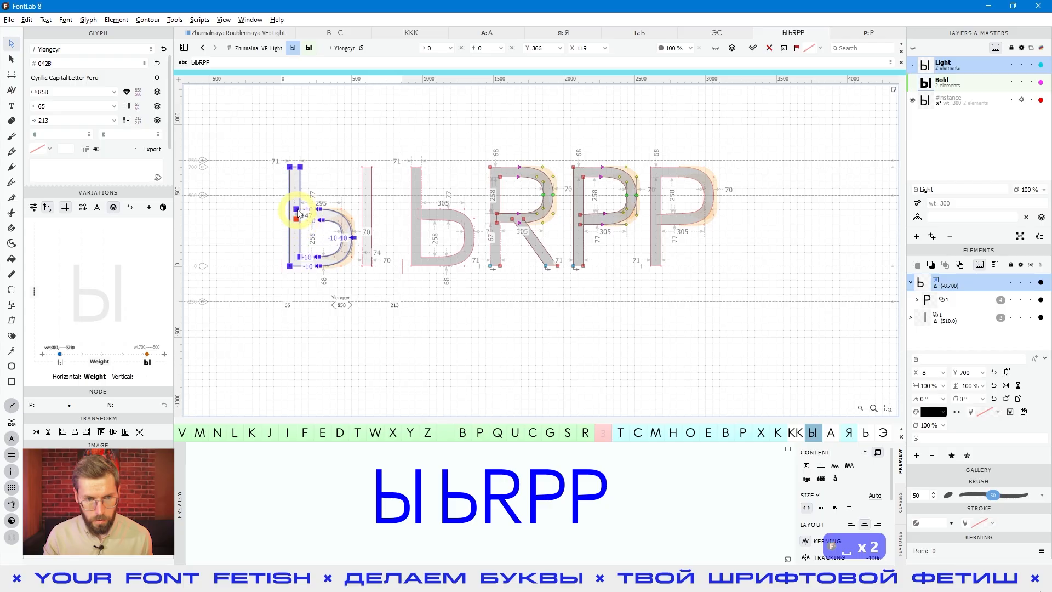
left_click_drag(286, 207, 331, 218)
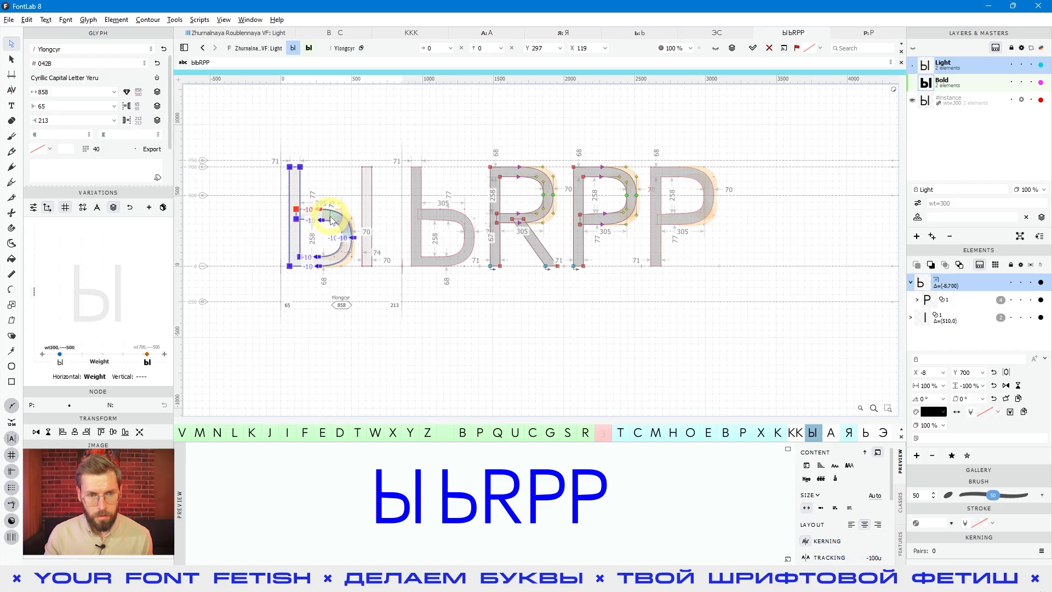
scroll(330, 220, "up", 3)
key("shift+Up")
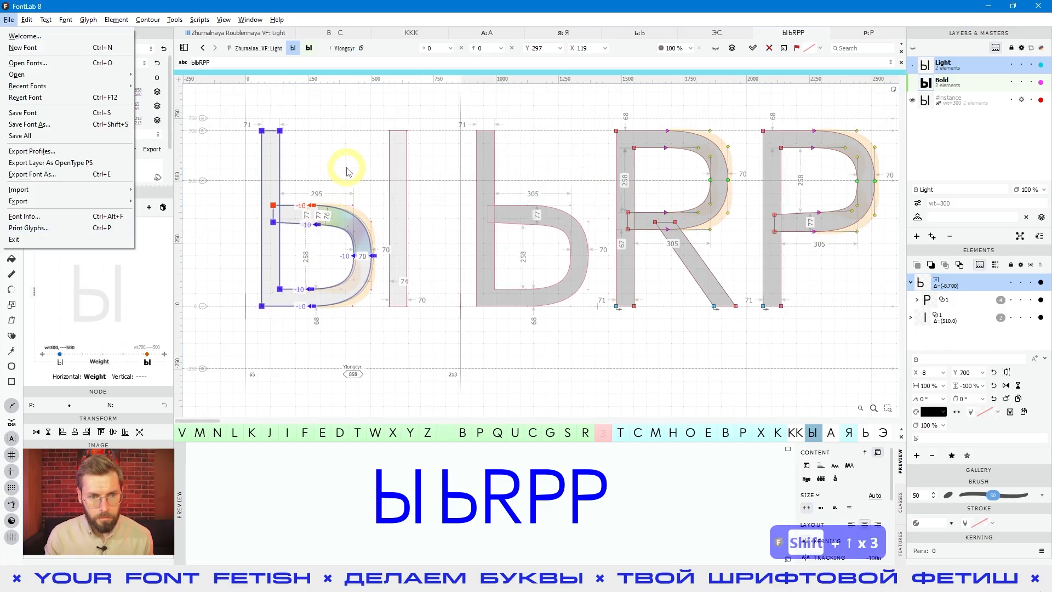
left_click_drag(321, 187, 246, 214)
key("shift+Down")
key("shift+Down")
key("shift+Down")
key("shift+Down")
key("shift+Down")
key("shift+Down")
key("shift+Down")
key("shift+Down")
key("shift+Down")
key("shift+Down")
key("shift+Down")
key("shift+Down")
key("shift+Down")
key("shift+Down")
key("shift+Down")
key("shift+Down")
key("shift+Down")
key("shift+Down")
key("shift+Down")
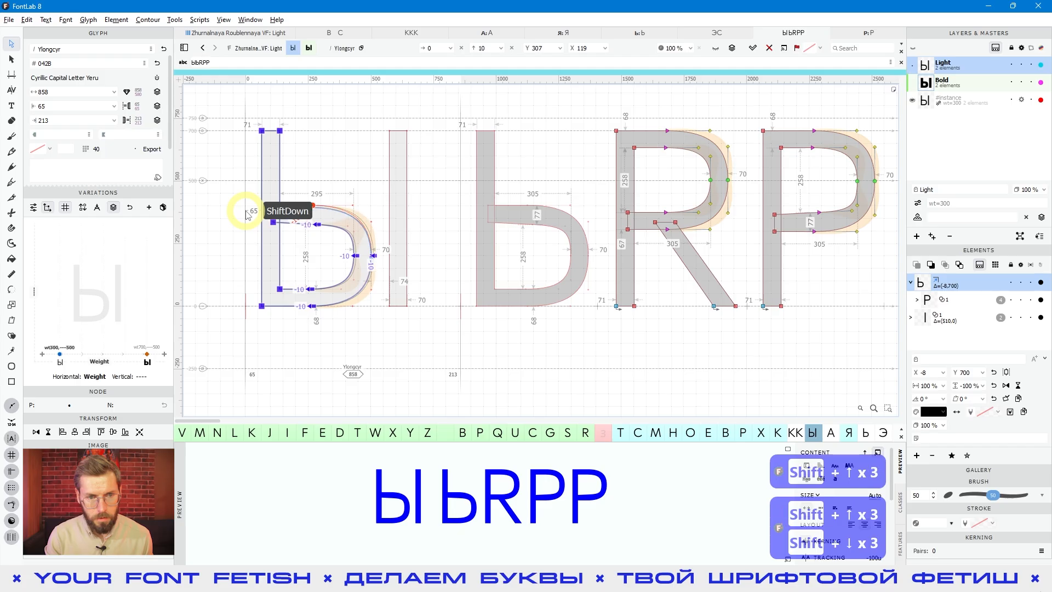
key("shift+Down")
key("shift+Down")
key("shift+Down")
key("shift+Down")
key("shift+Down")
key("shift+Down")
key("shift+Down")
key("shift+Down")
key("shift+Down")
key("shift+Down")
key("shift+Down")
key("shift+Down")
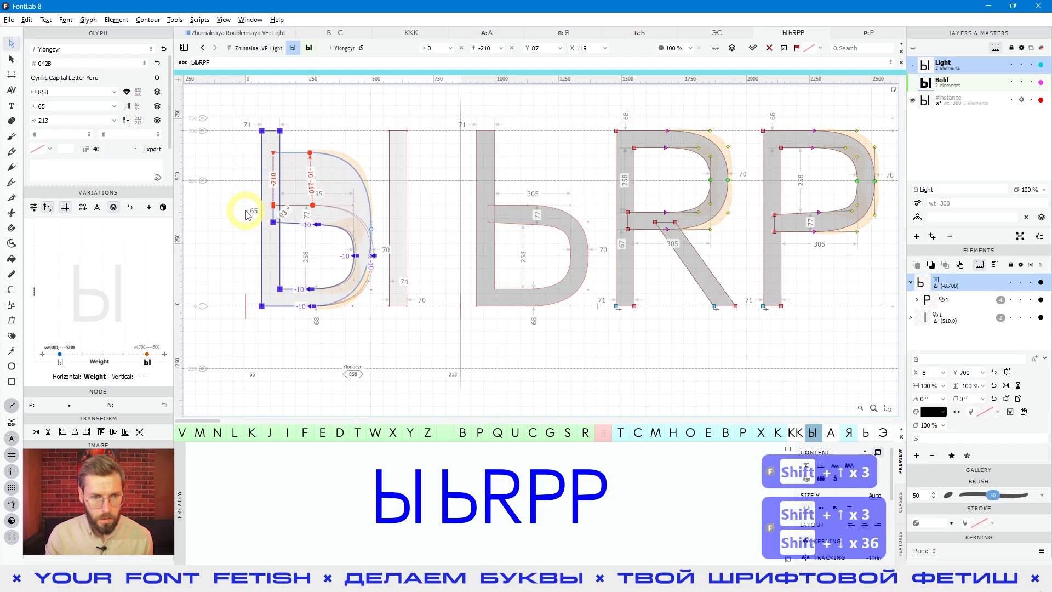
Offset the nodes of the bowl's lower inner edge in the Light Ы 80 units right and preview the shape
left_click(280, 288)
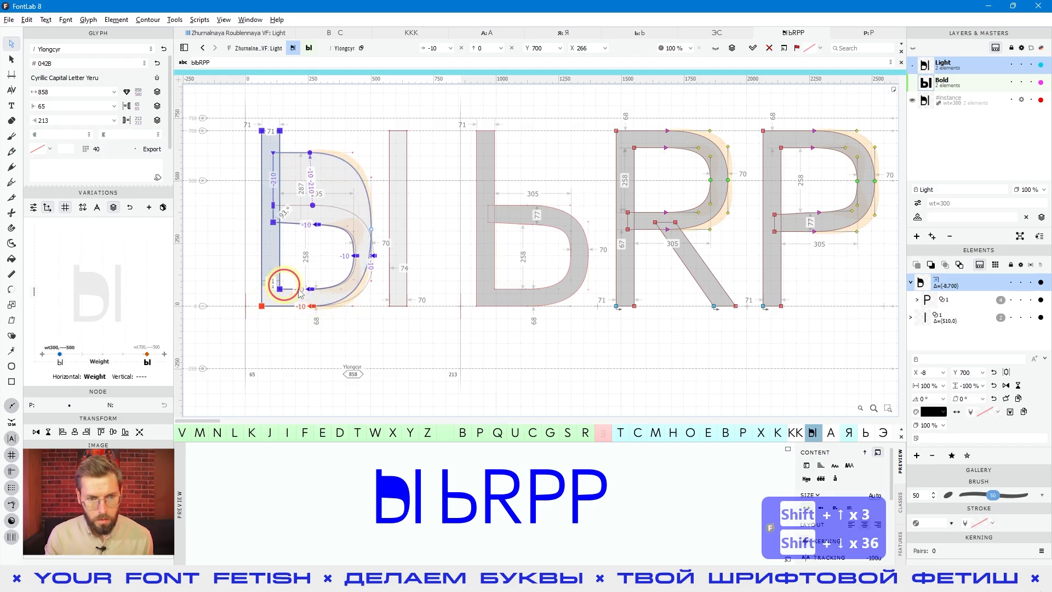
key("shift+Right")
key("shift+Right")
key("shift+Left")
key("shift+Right")
key("shift+Right")
key("shift+Right")
key("shift+Right")
key("shift+Right")
key("shift+Right")
key("shift+Right")
key("space")
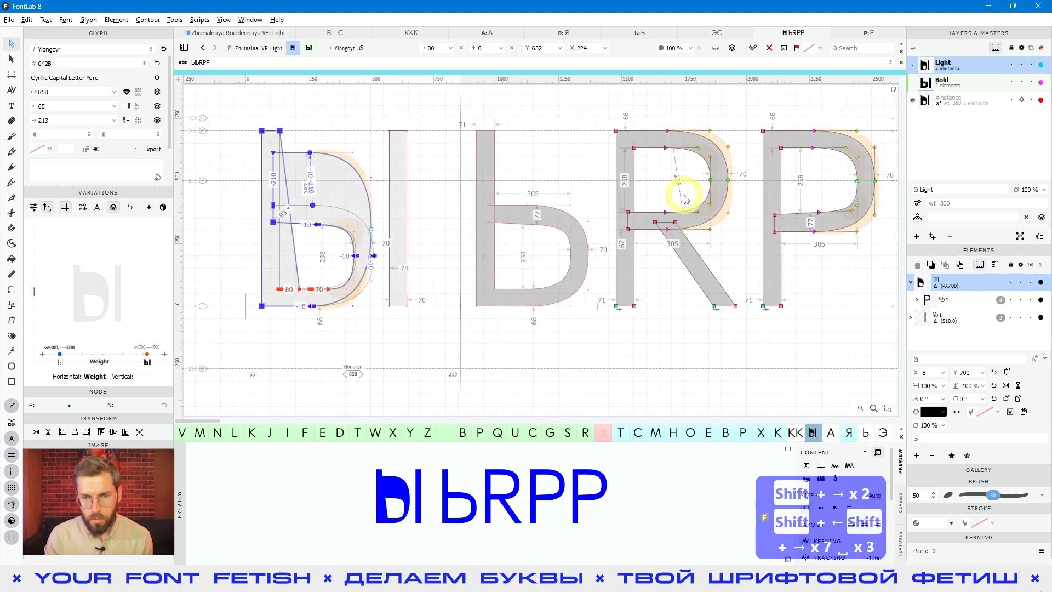
Distort the source P in the Light master by moving its inner bowl nodes and raising its upper outer node to X 288, Y 789
left_click(673, 211)
left_click(815, 215)
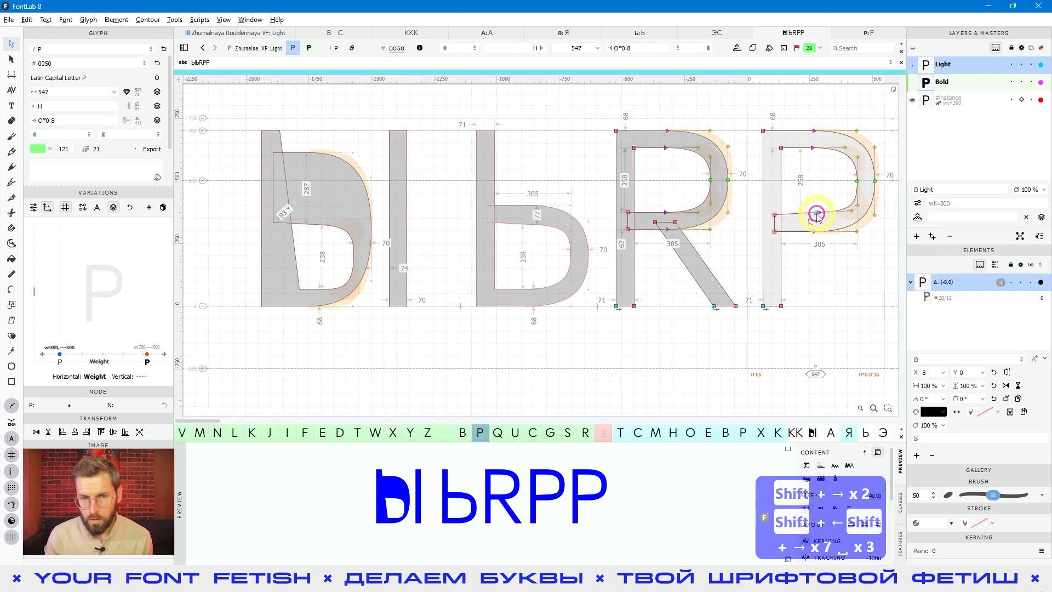
left_click(821, 220)
left_click_drag(829, 223, 834, 125)
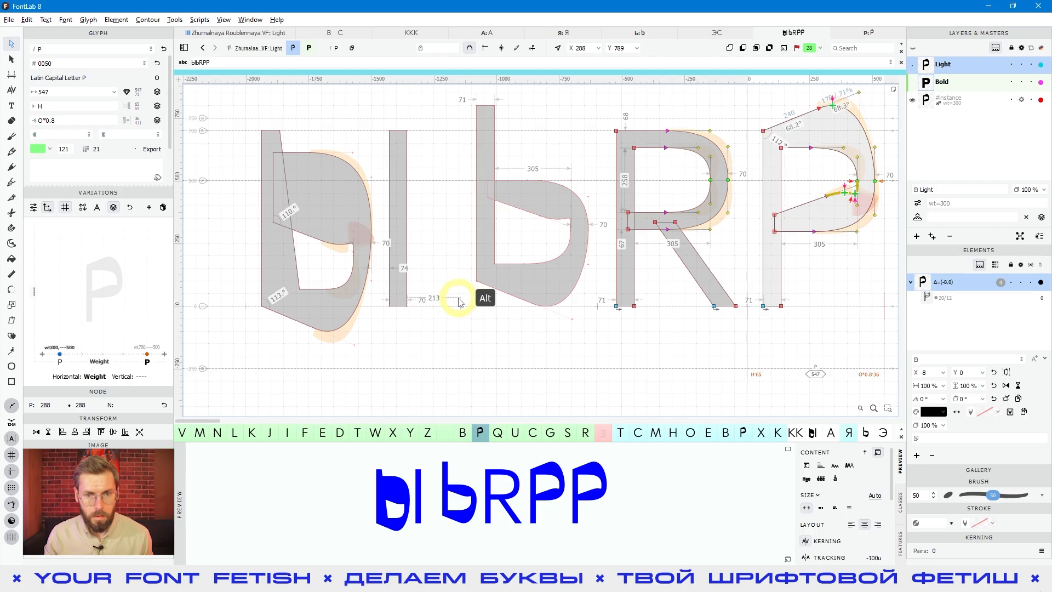
scroll(459, 302, "down", 2)
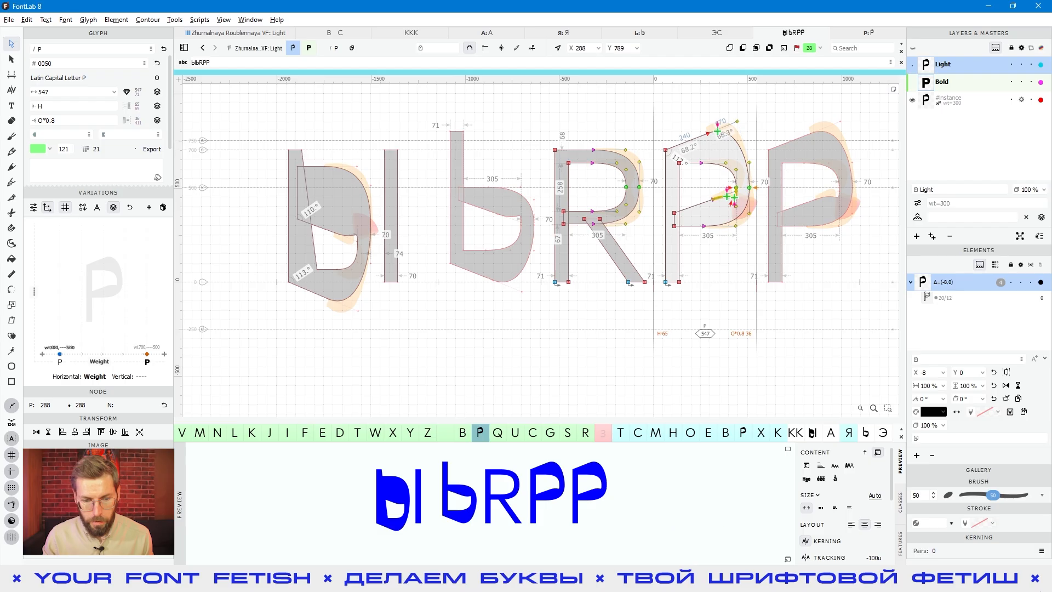
Switch to the scanned Журнальная рубленая specimen in FastStone Image Viewer and frame the capital Б in the crop window
key("alt+Tab")
left_click_drag(473, 269, 612, 277)
left_click(587, 394)
left_click_drag(570, 418, 470, 419)
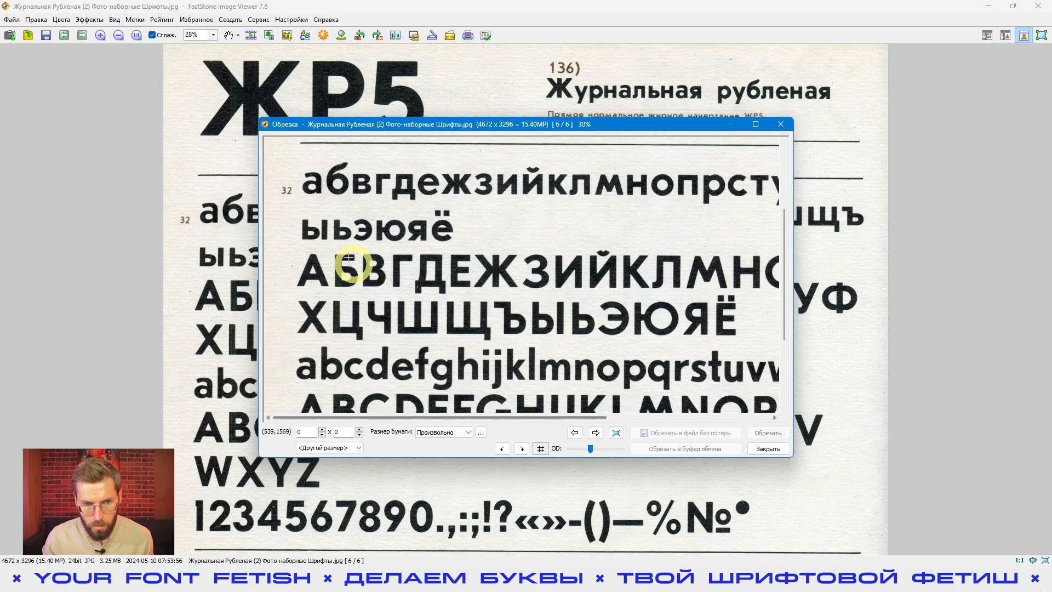
left_click_drag(330, 251, 361, 290)
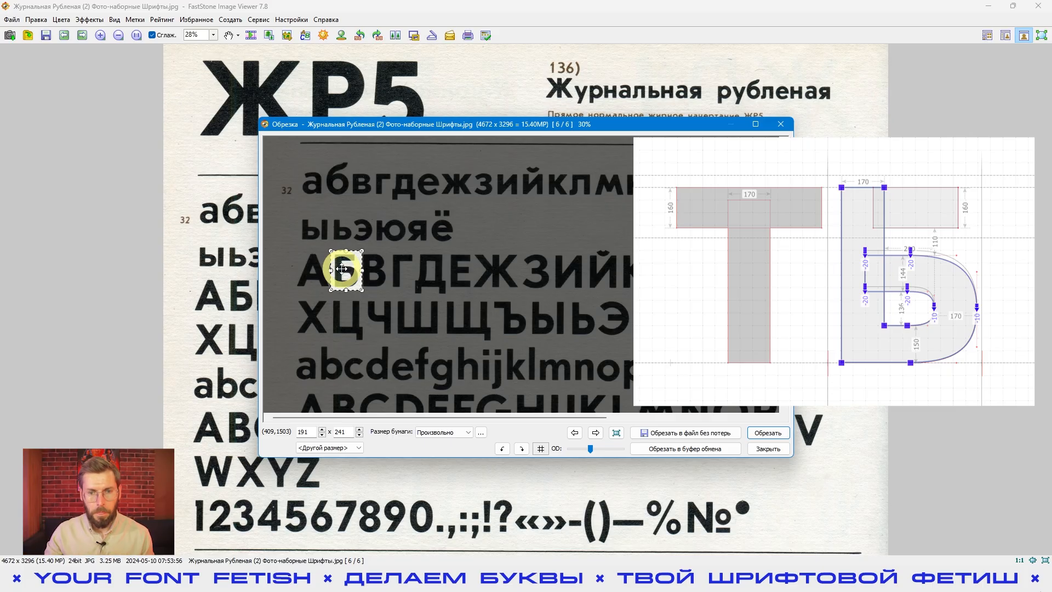
left_click_drag(625, 296, 694, 343)
left_click_drag(584, 417, 637, 411)
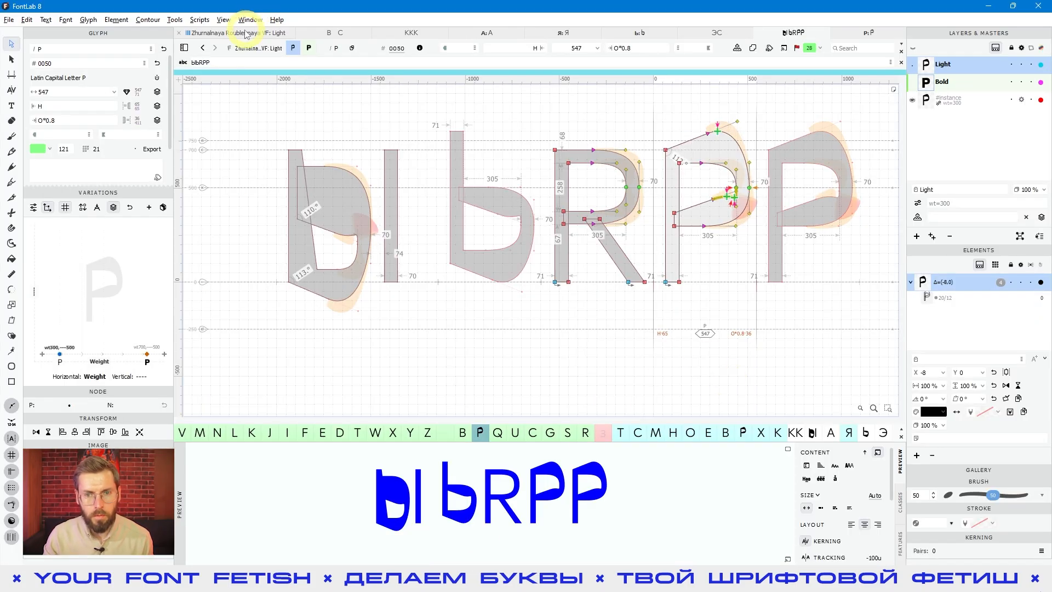
Open the Cyrillic glyph Ю from the font window and add H as an element reference in all masters
left_click(242, 33)
double_click(830, 123)
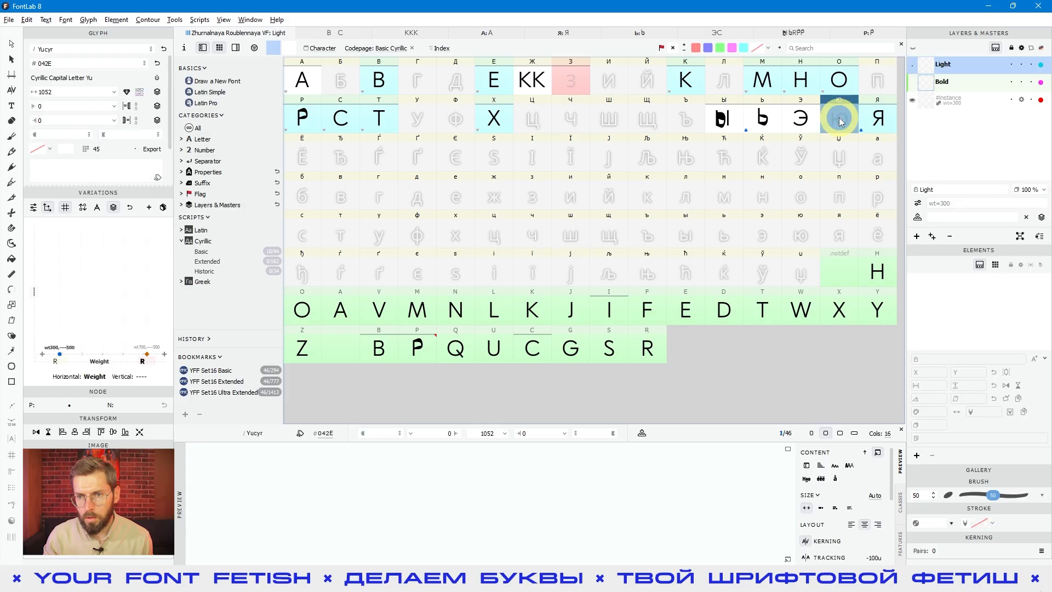
right_click(442, 207)
mouse_move(496, 378)
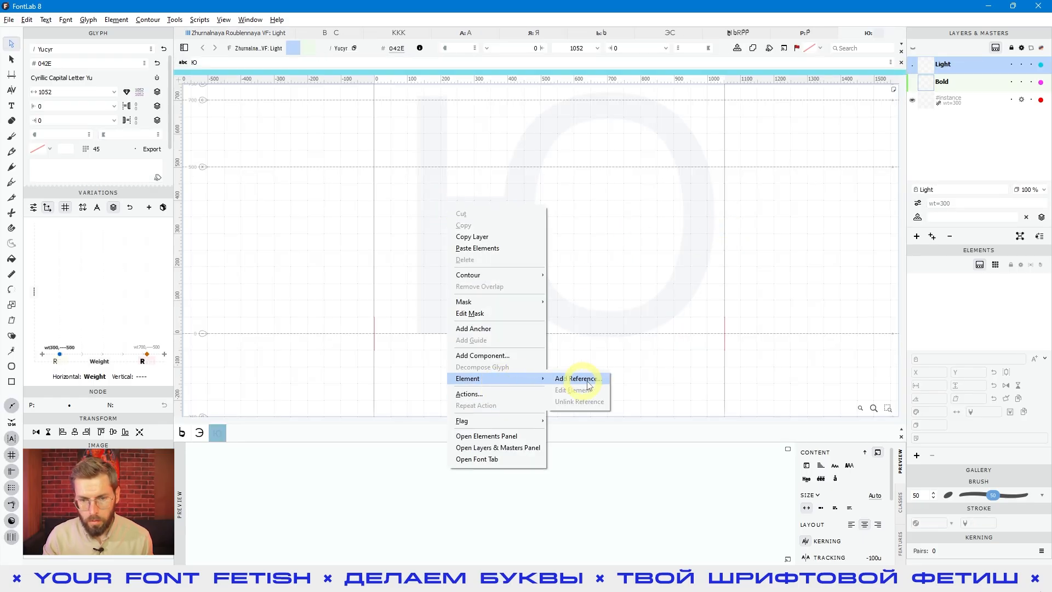
left_click(589, 386)
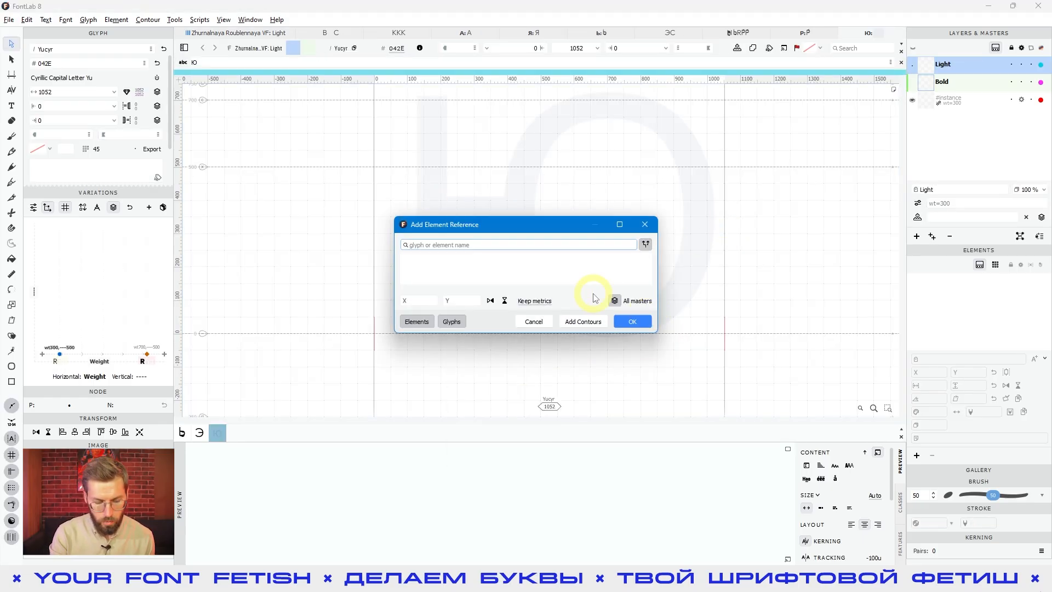
type("H")
key("BackSpace")
key("BackSpace")
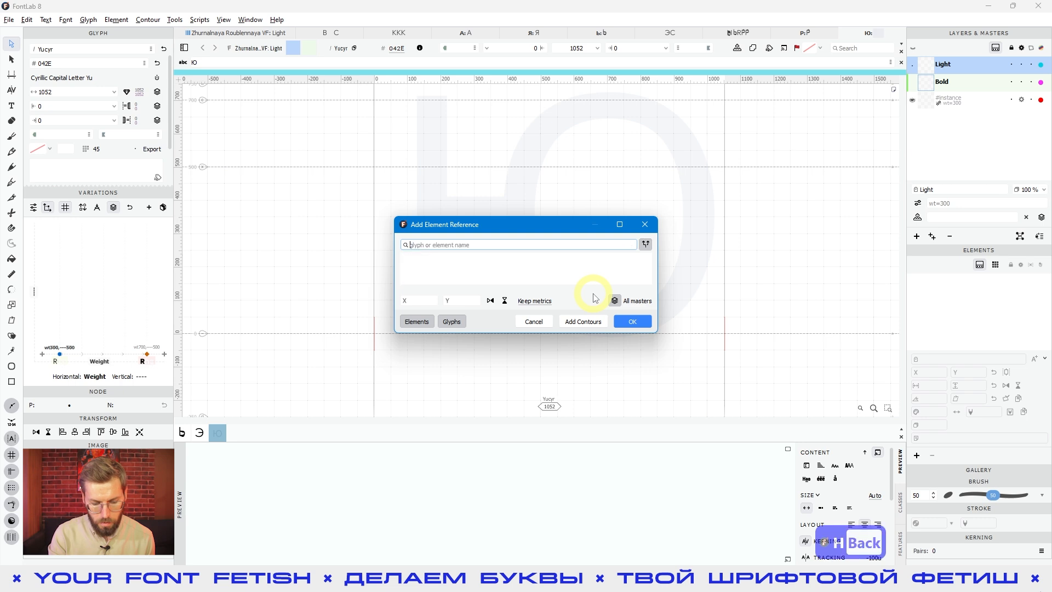
type("H")
key("Return")
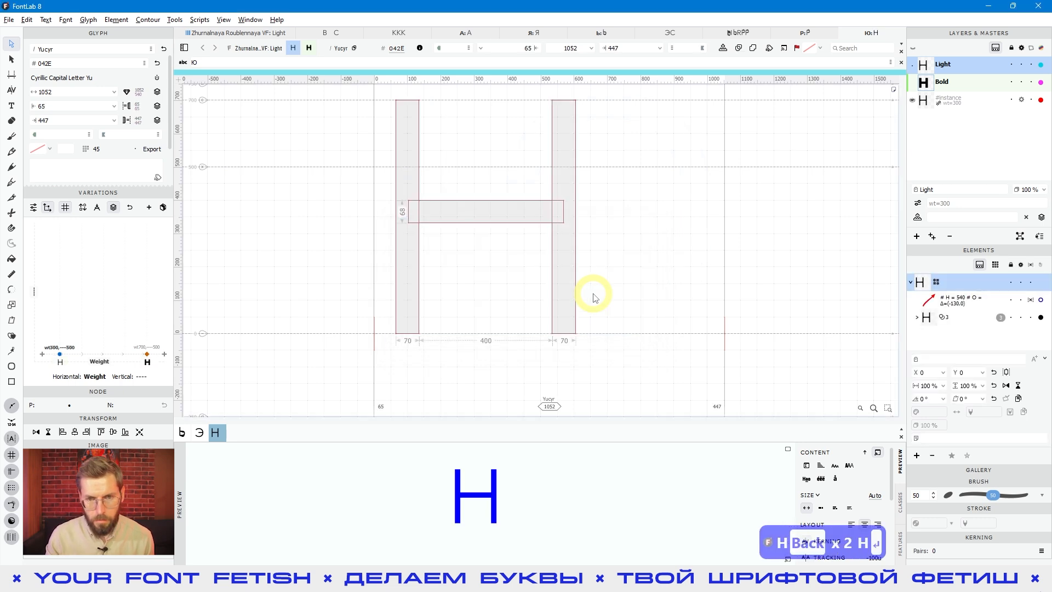
Add O as a second element reference in Ю, in all masters
right_click(625, 257)
mouse_move(677, 432)
left_click(754, 429)
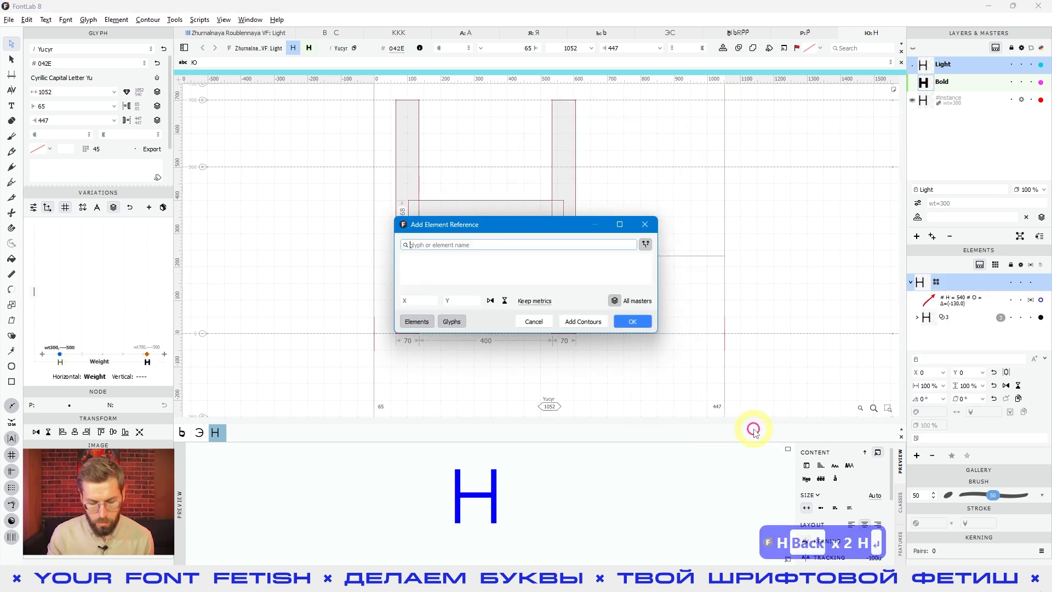
type("O")
key("Return")
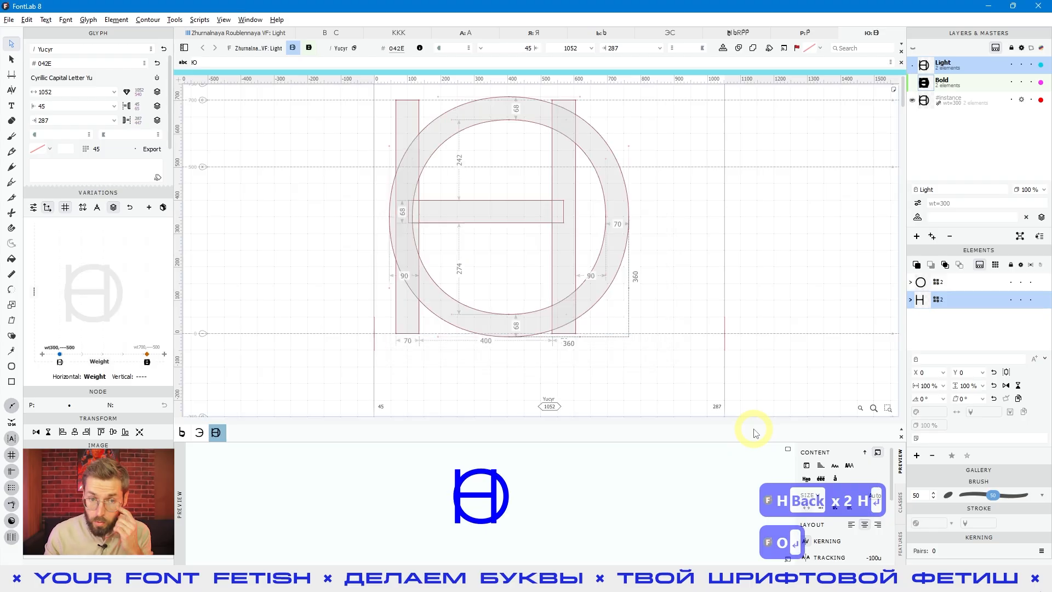
Ungroup the H reference in the Light Ю into its separate elements
key("space")
left_click_drag(726, 242, 681, 265)
key("v")
left_click(508, 234)
right_click(513, 233)
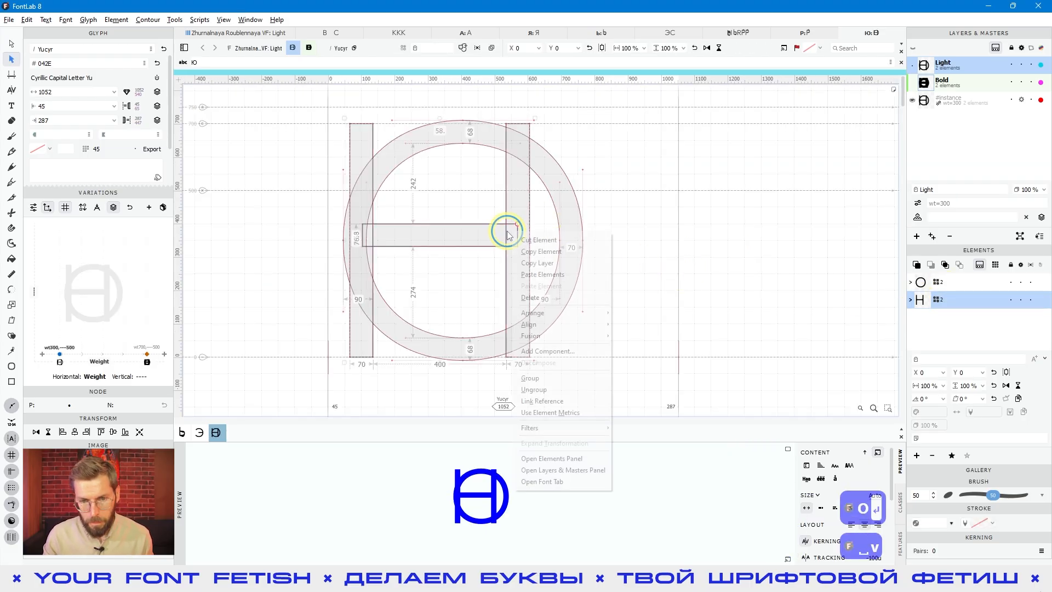
left_click(535, 390)
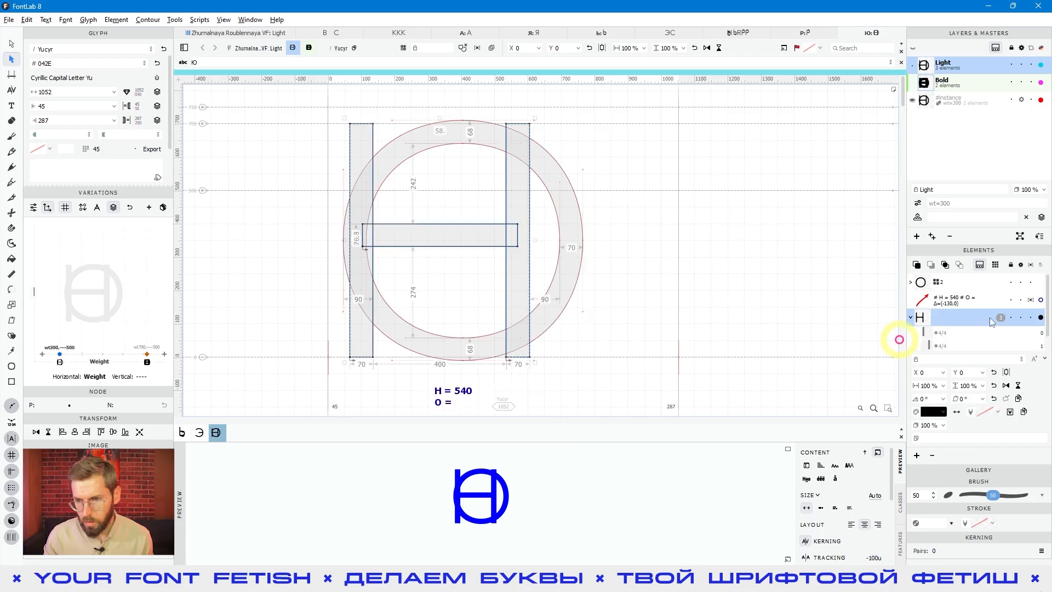
Examine the ungrouped H contours, the note element and the O group, including which glyphs share the H and O references
scroll(940, 304, "down", 1)
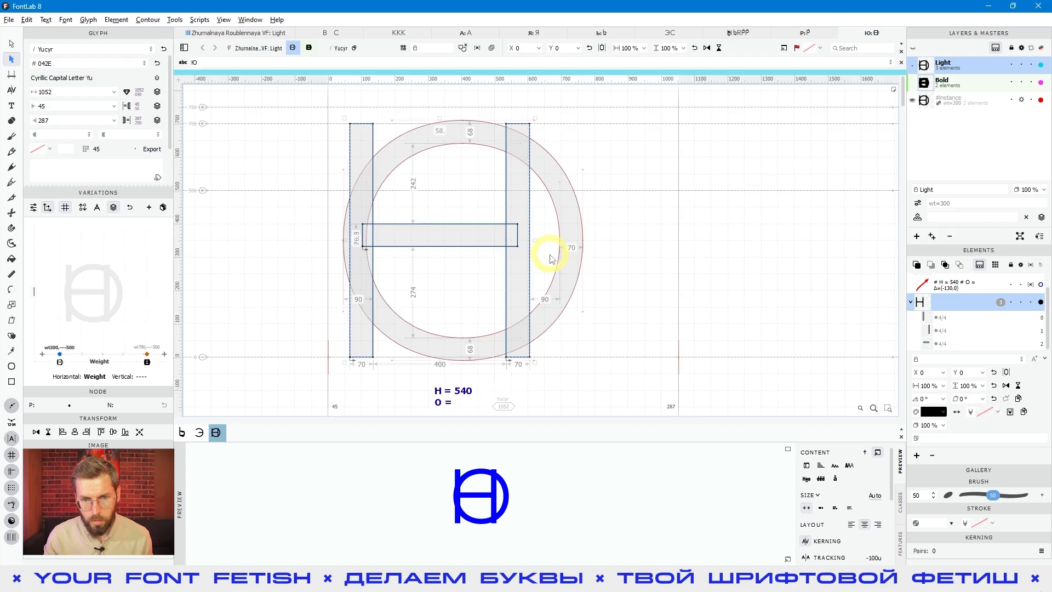
right_click(527, 268)
mouse_move(544, 369)
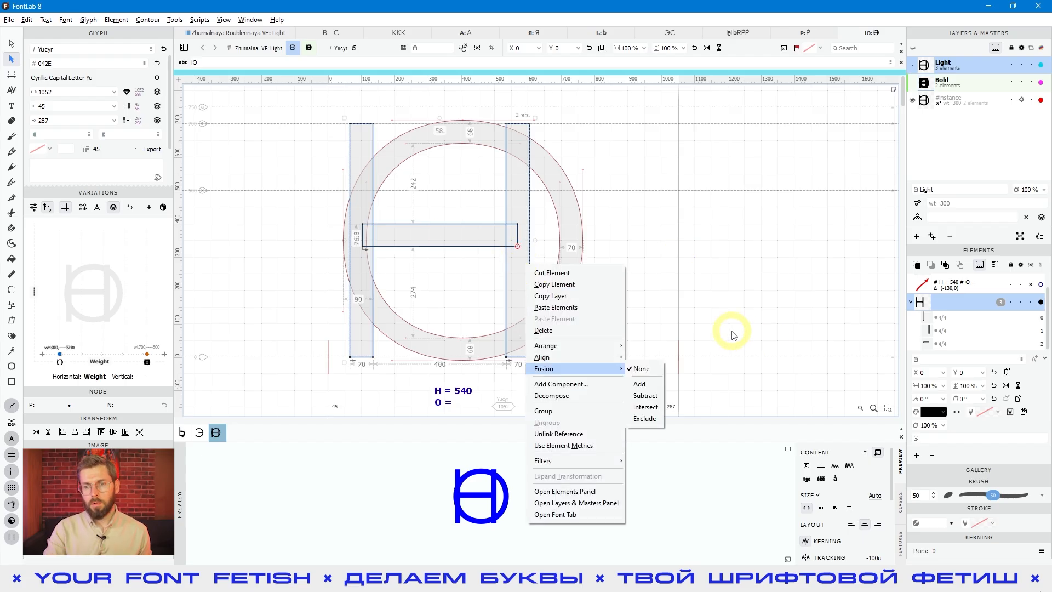
left_click(911, 302)
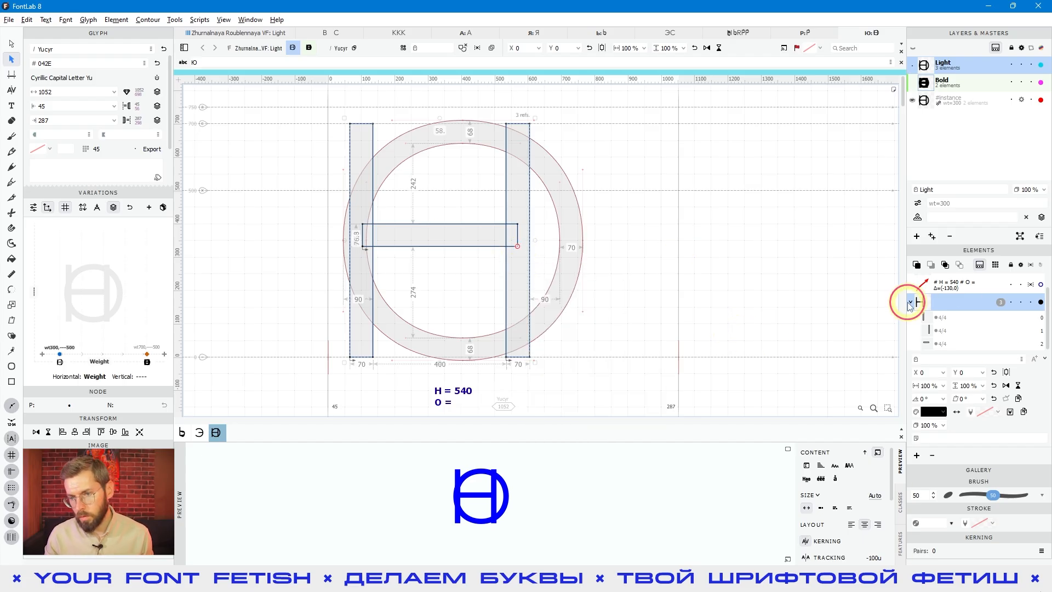
left_click(913, 304)
left_click(936, 300)
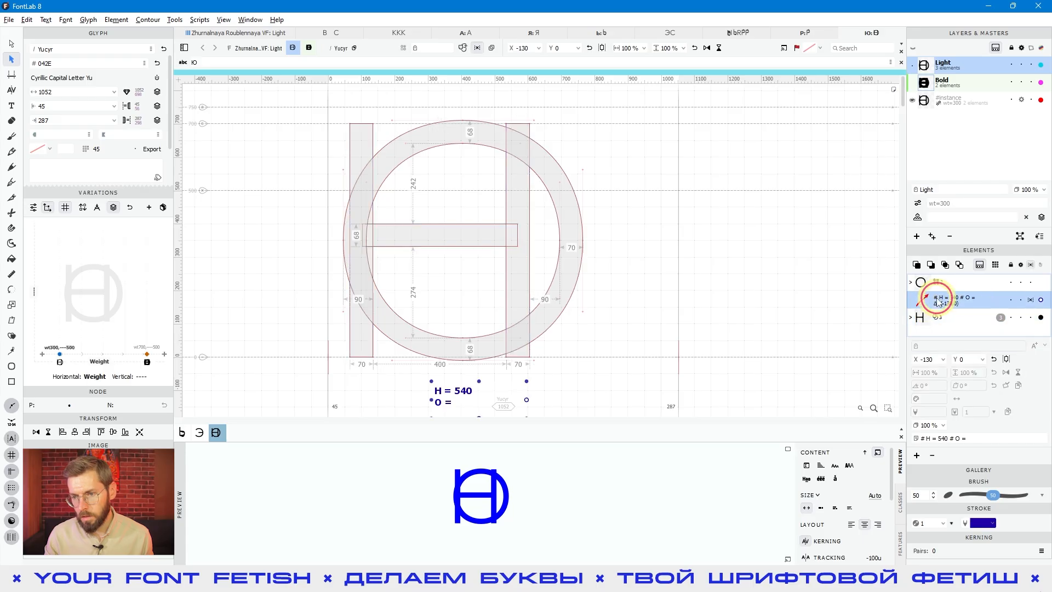
left_click(937, 317)
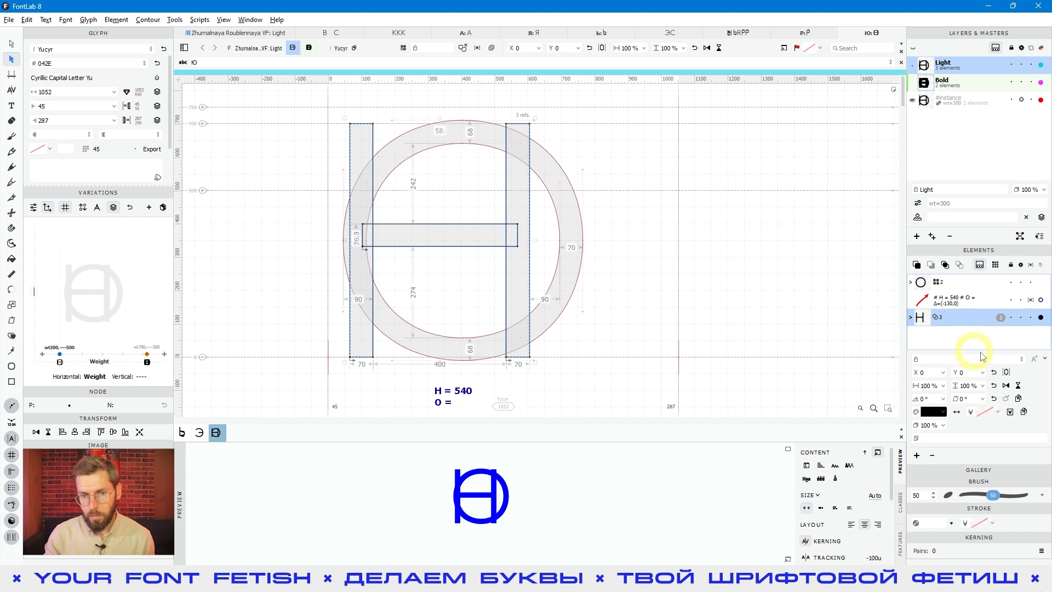
left_click(568, 268)
left_click(528, 240)
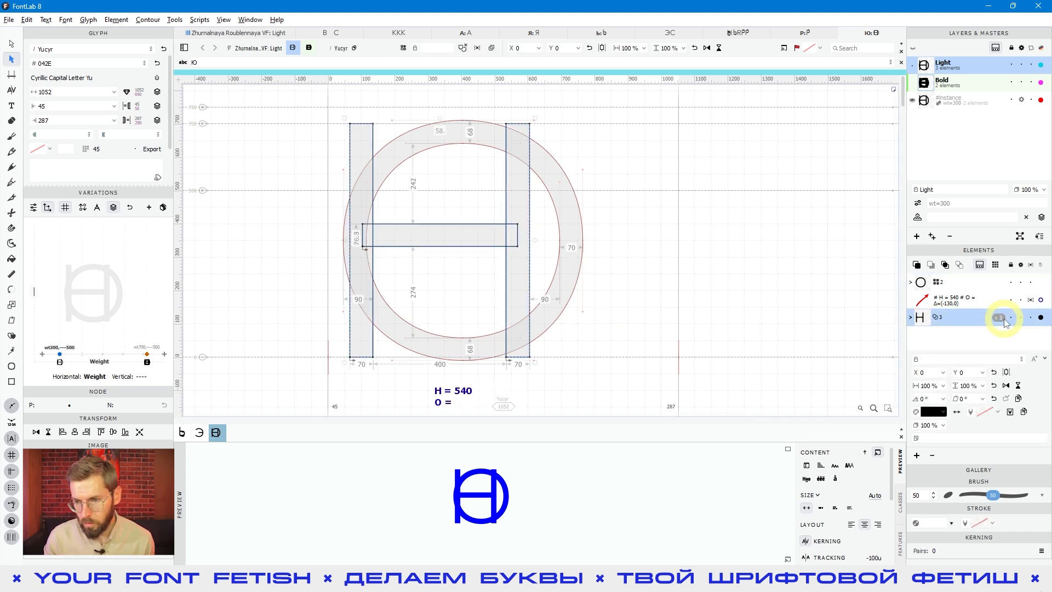
left_click(995, 265)
left_click(934, 473)
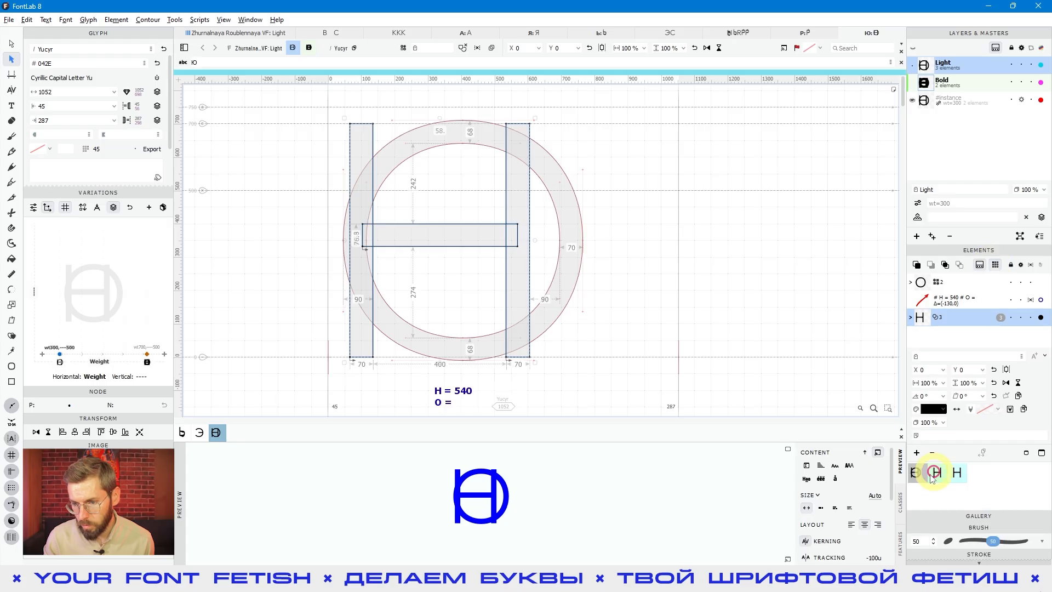
left_click(995, 265)
left_click(995, 265)
left_click_drag(941, 320, 945, 293)
left_click(946, 284)
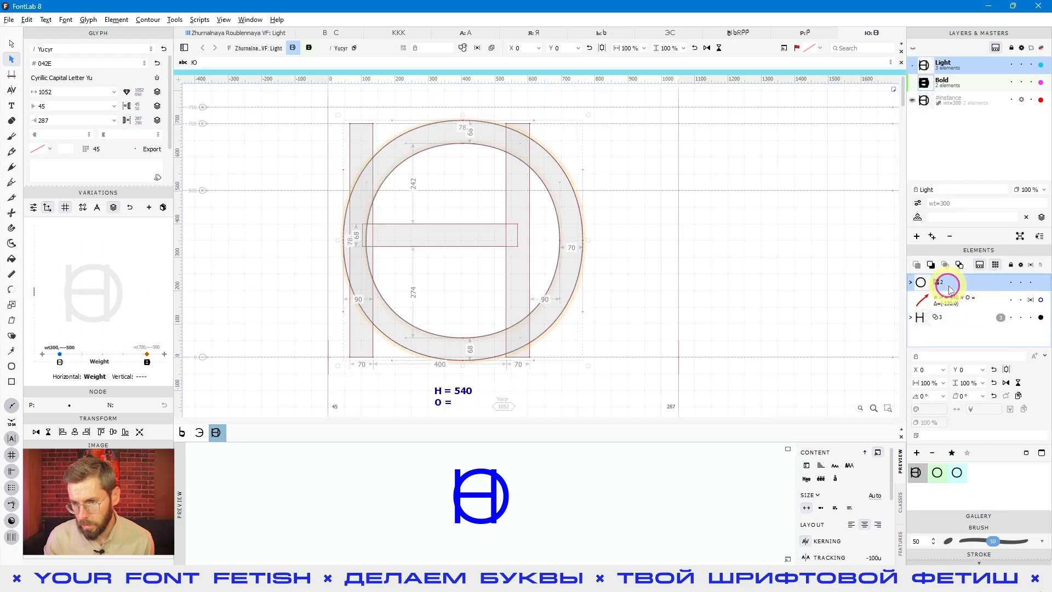
left_click(947, 319)
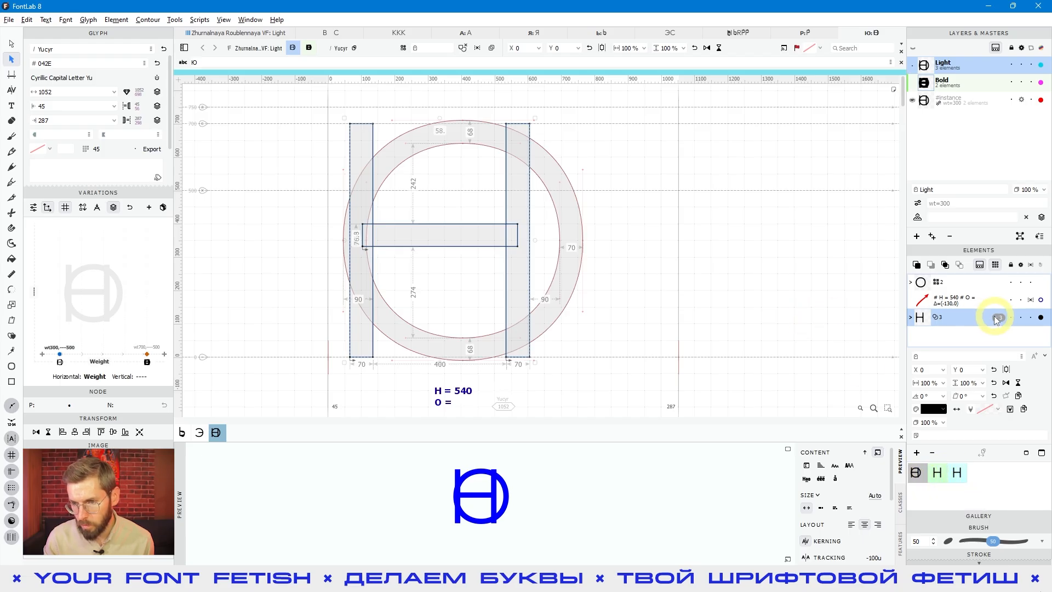
Unlink the H element in Ю from its source reference
left_click(591, 263)
left_click(521, 265)
right_click(526, 270)
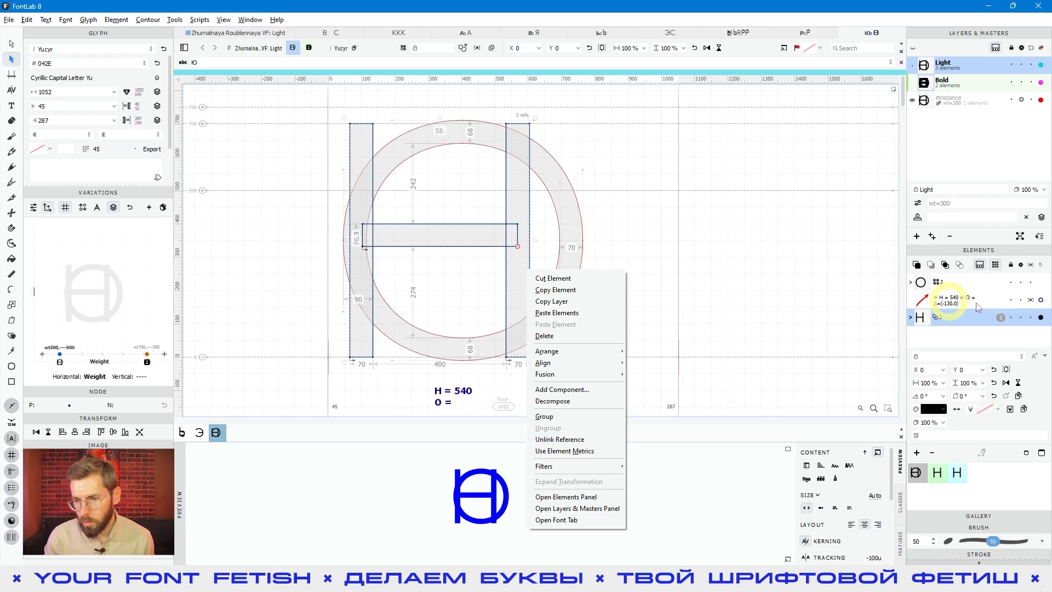
left_click(995, 318)
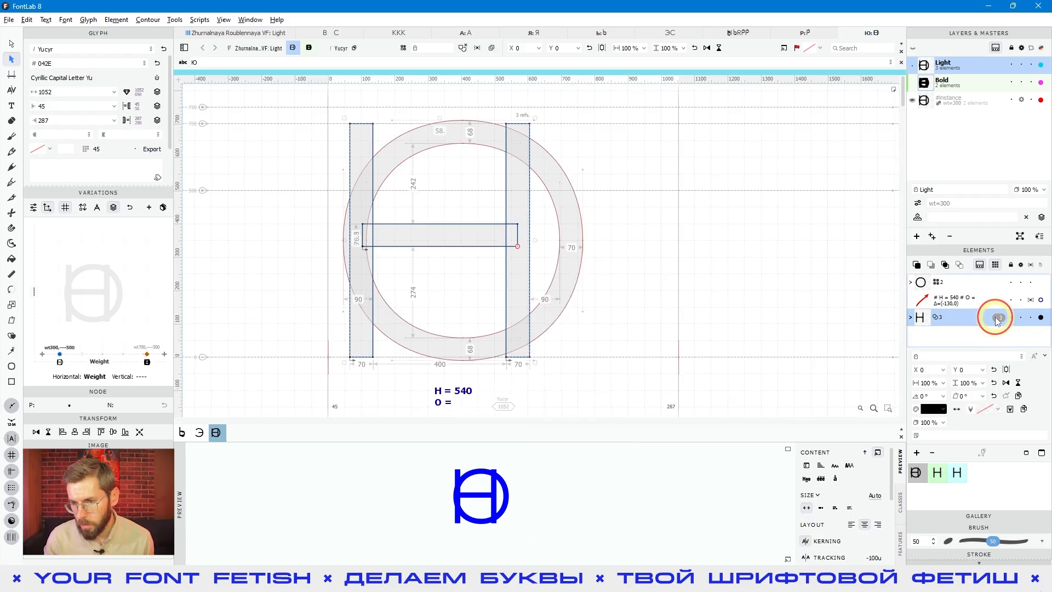
left_click(995, 317)
Set the editing text to HЮO so that Ю stands between its source letters H and O
left_click(203, 63)
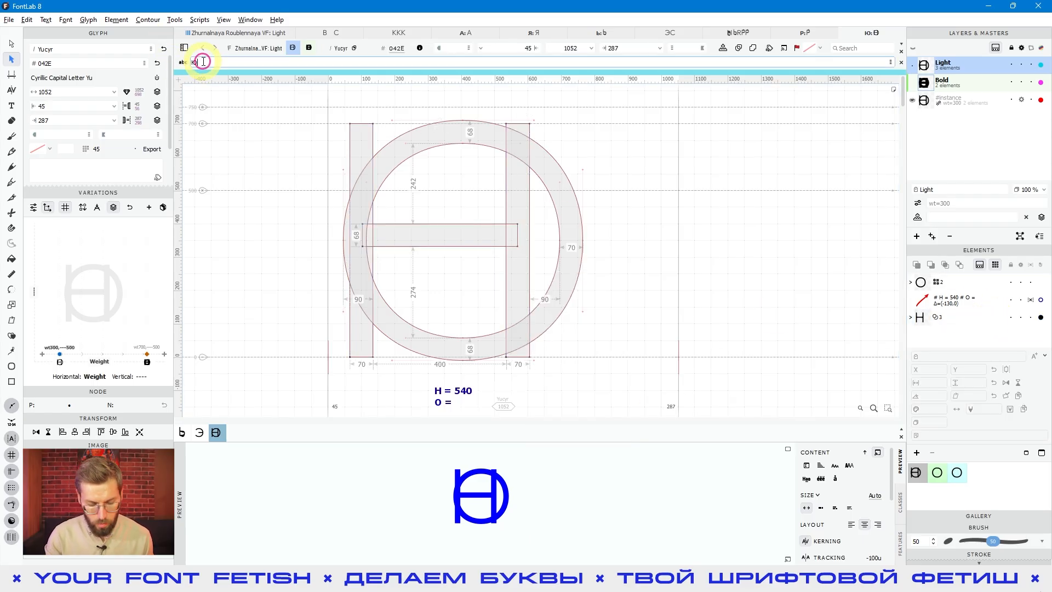
key("Left")
type("H")
key("Right")
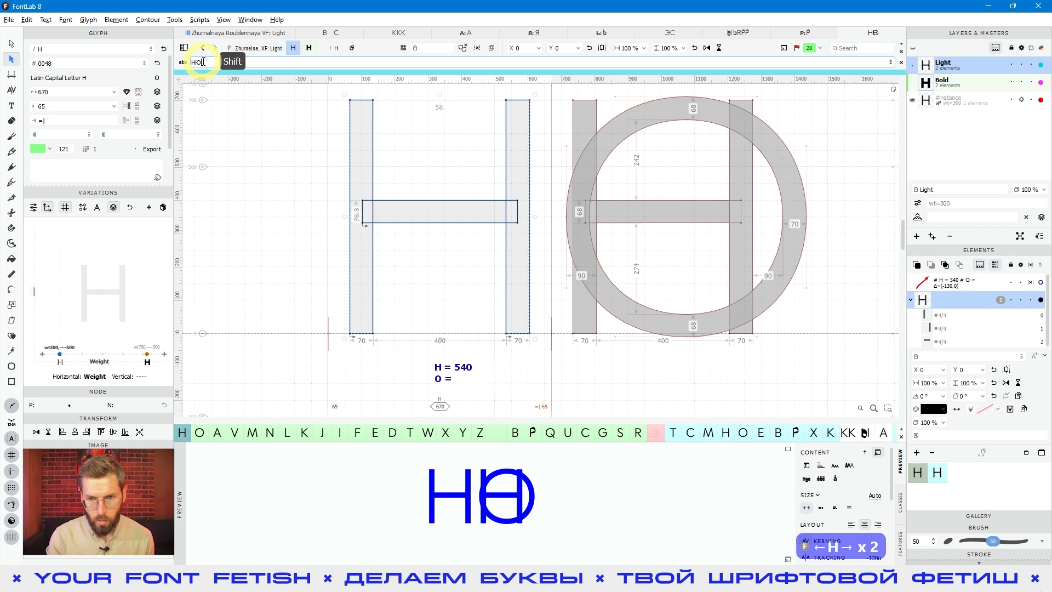
type("O")
left_click(688, 265)
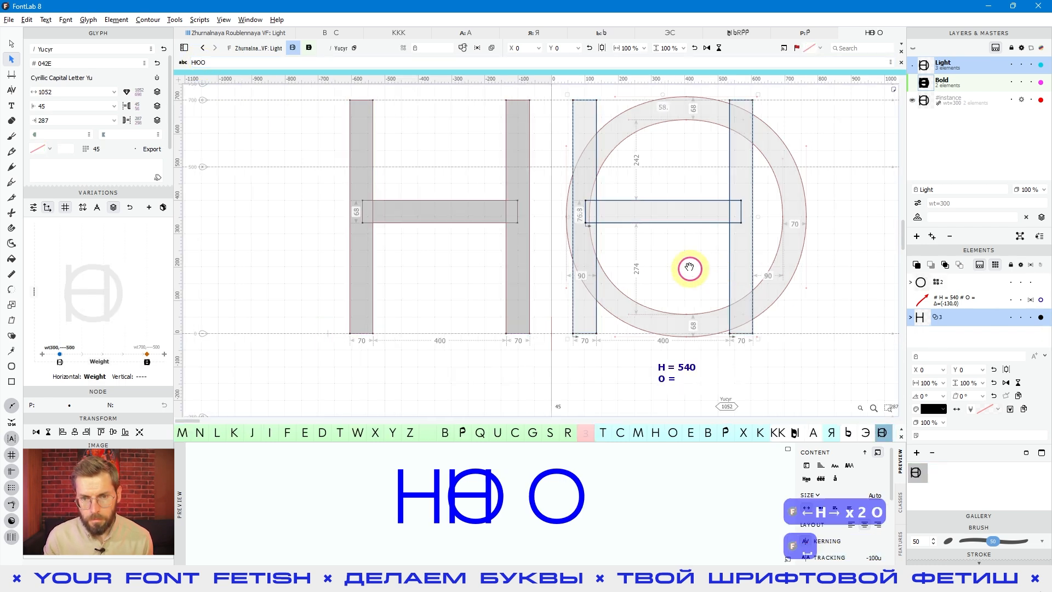
Delete the second vertical stem of the unlinked H in the Light Ю
left_click(544, 270)
left_click(565, 210)
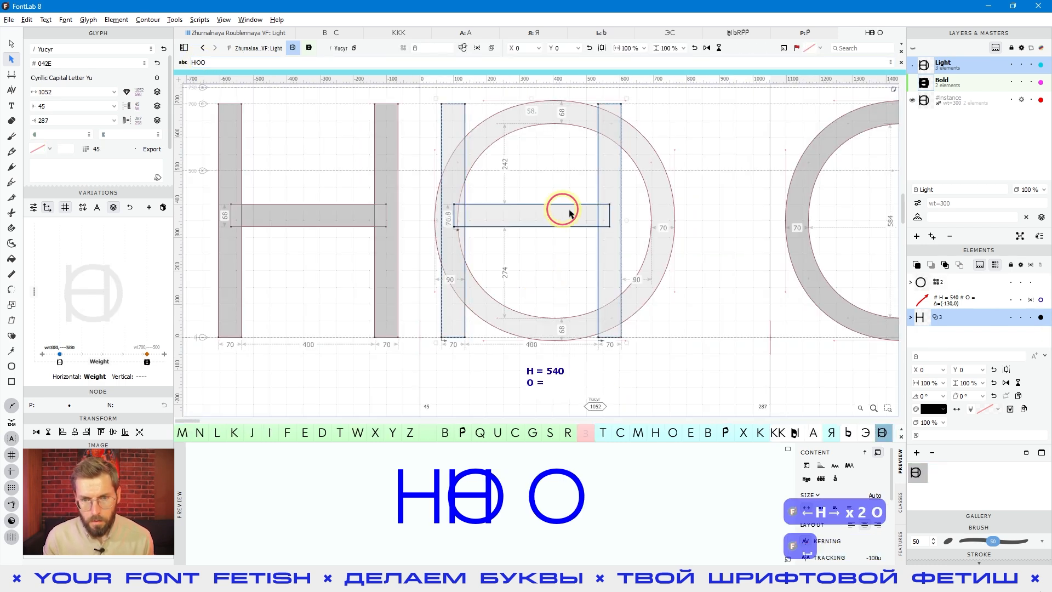
key("a")
left_click(615, 266, "ctrl")
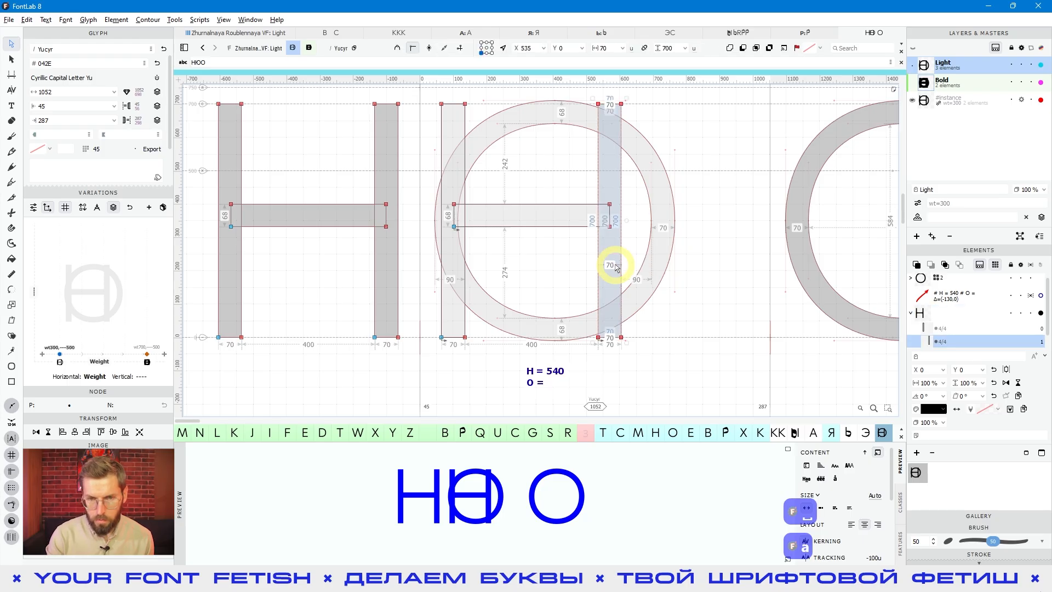
key("Delete")
Move the O element in the Light Ю 180 units right
key("v")
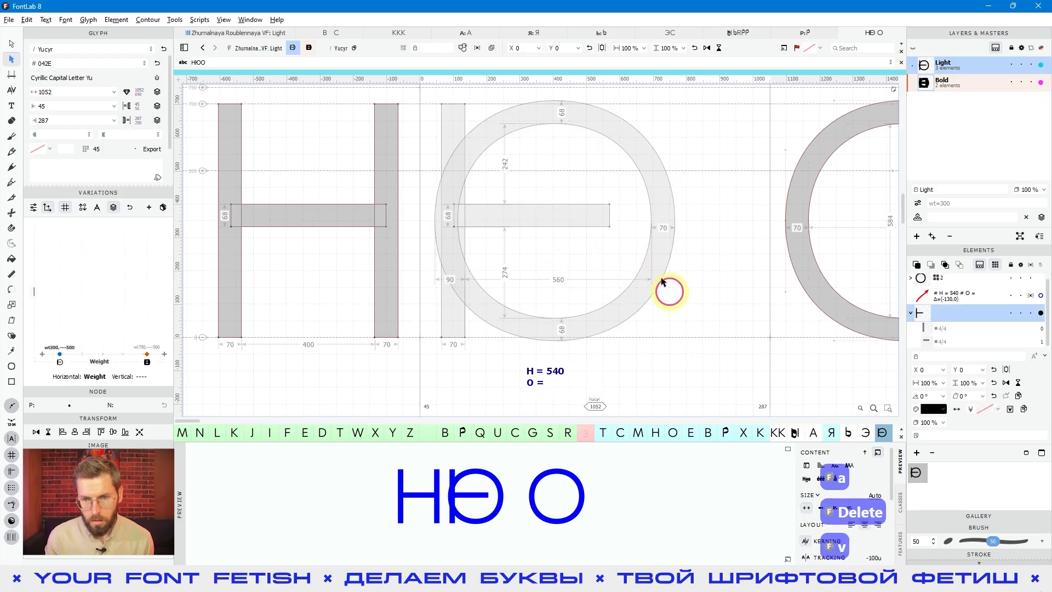
left_click(658, 271)
key("ctrl+Right")
key("ctrl+Right")
key("shift+Left")
key("shift+Left")
key("shift+Left")
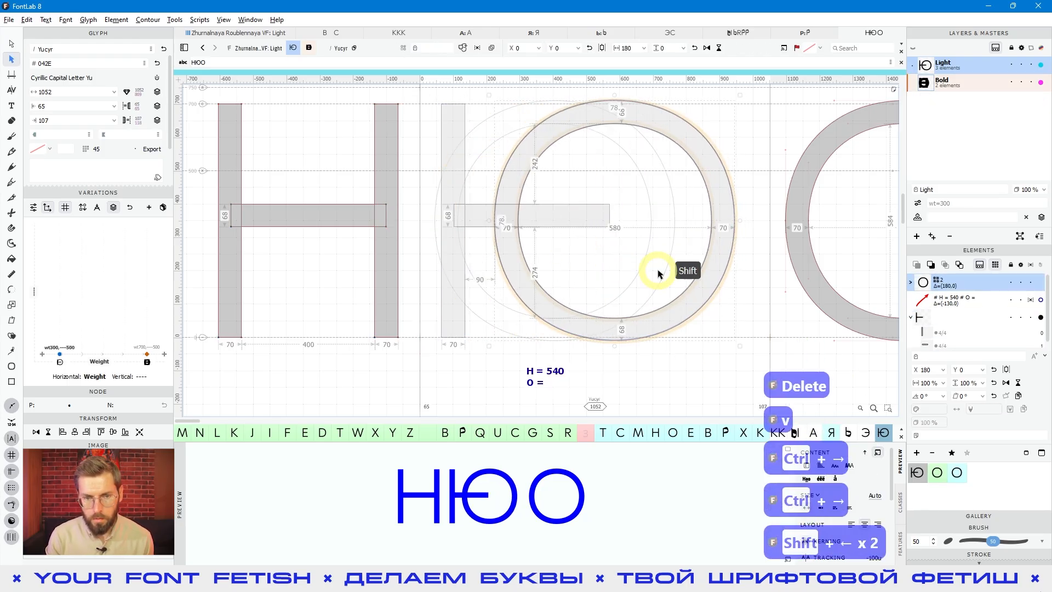
key("shift+Right")
key("shift+Right")
key("shift+Left")
Shorten the Ю's crossbar by moving its right end nodes 300 units left
key("a")
left_click(596, 227)
left_click_drag(594, 198, 486, 251)
key("ctrl+Left")
key("ctrl+Left")
key("ctrl+Left")
Compare the Light Ю with the neighbouring O and examine the O group and its nested contour element
key("space")
scroll(728, 216, "down", 2)
double_click(729, 214)
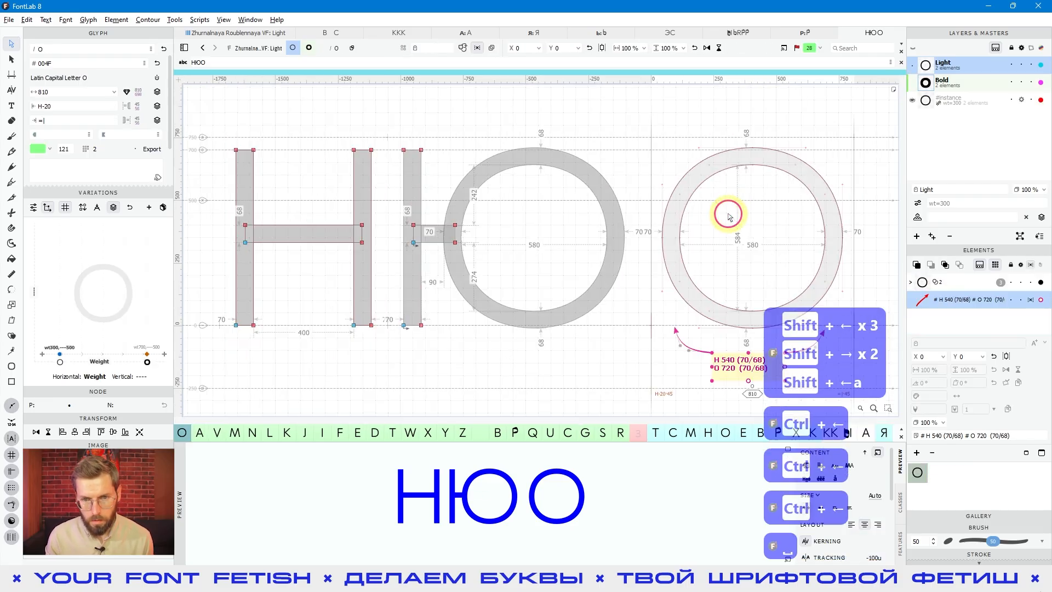
double_click(554, 221)
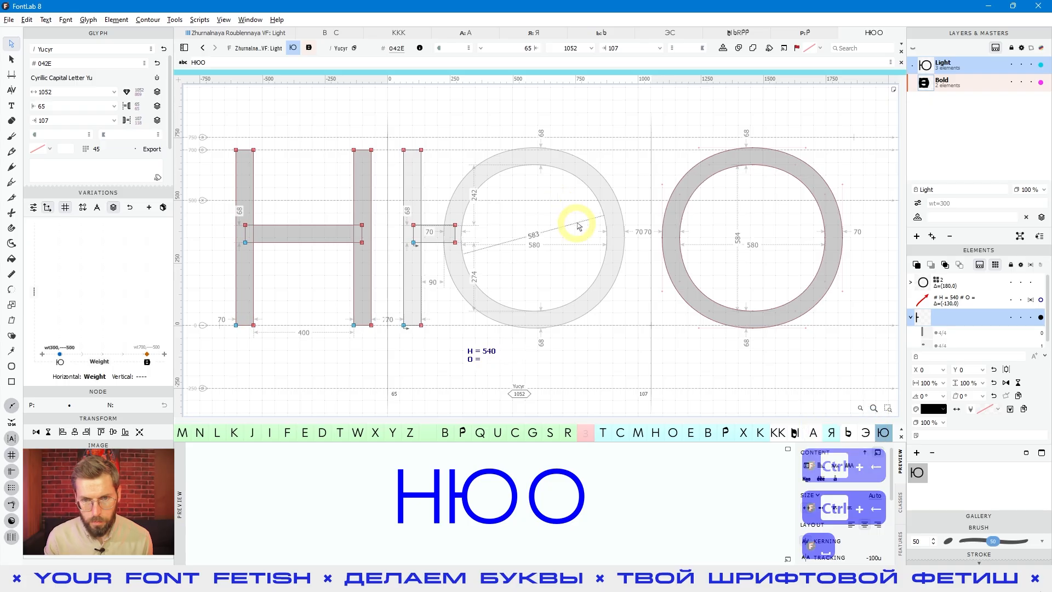
key("space")
left_click(598, 183)
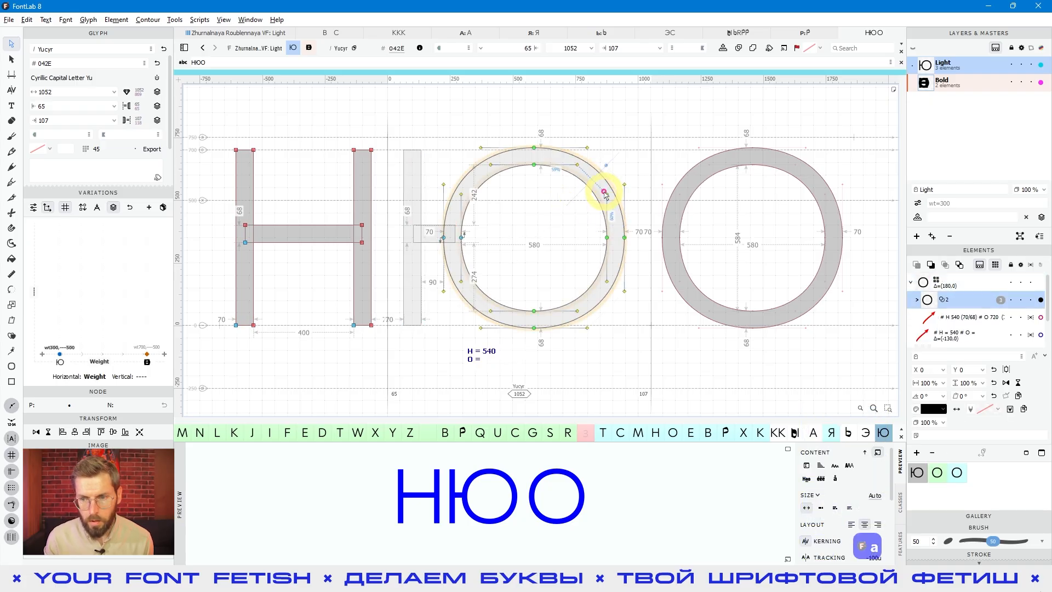
left_click(933, 283)
key("v")
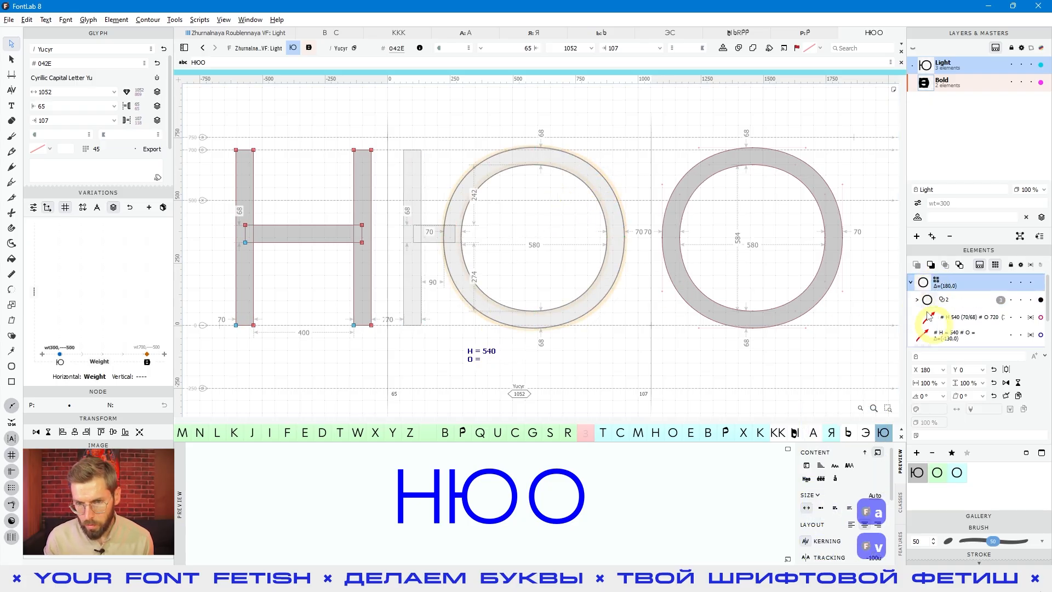
left_click(610, 201)
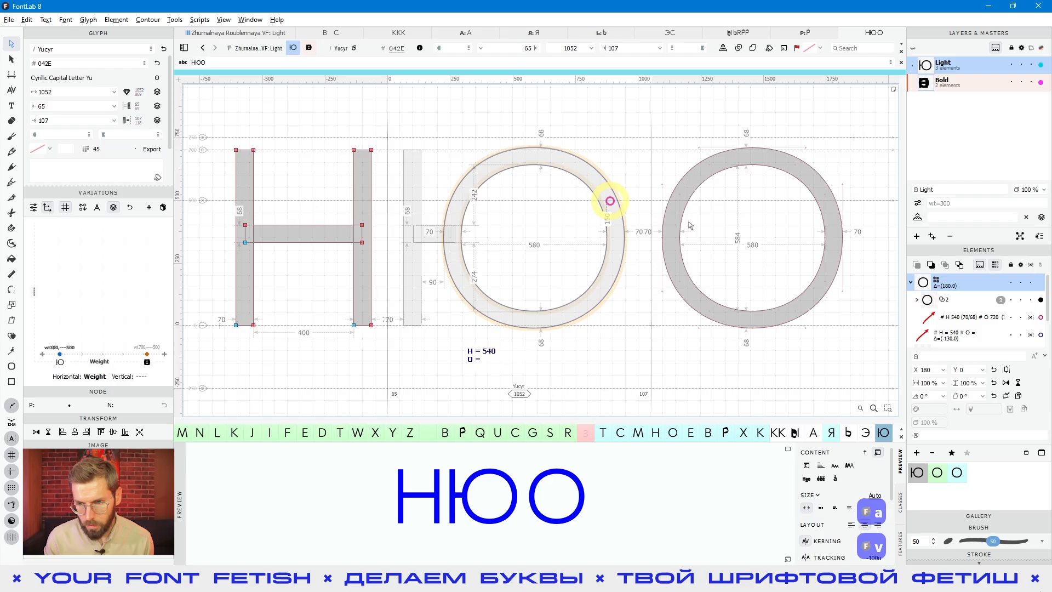
left_click(943, 297)
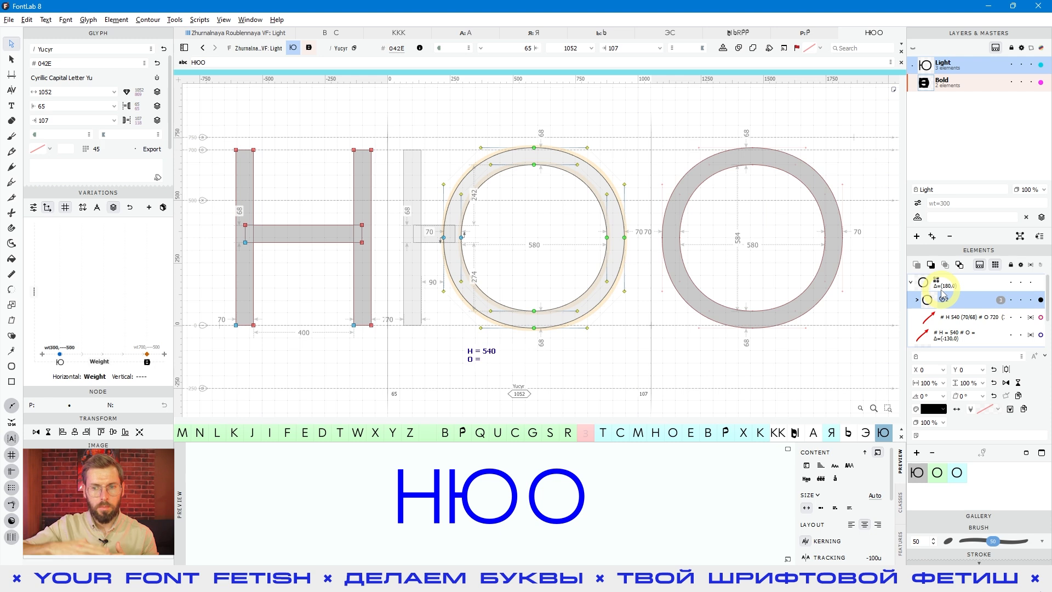
left_click_drag(737, 167, 773, 308)
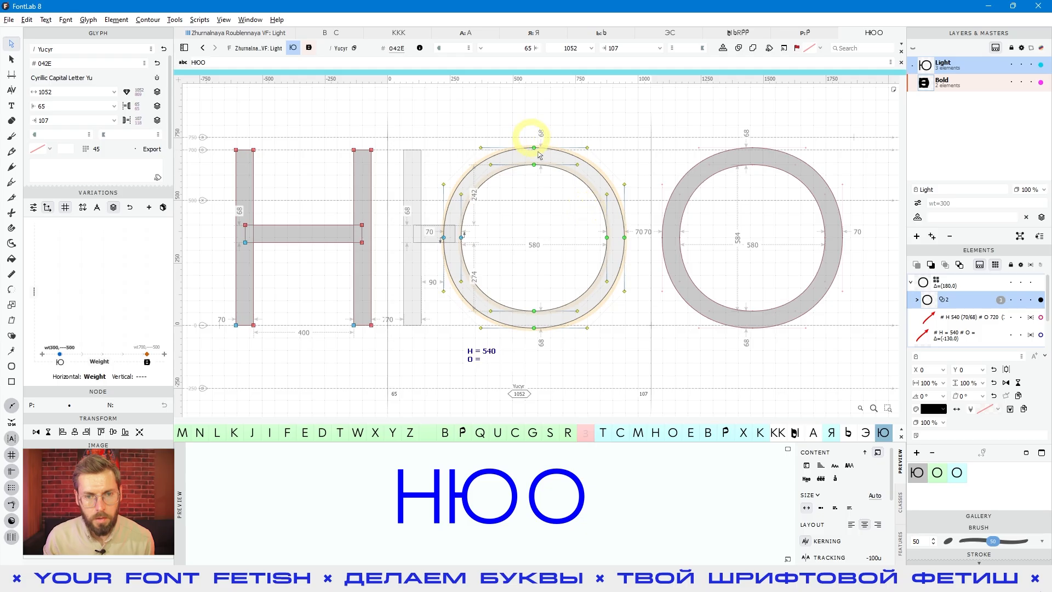
left_click(547, 227)
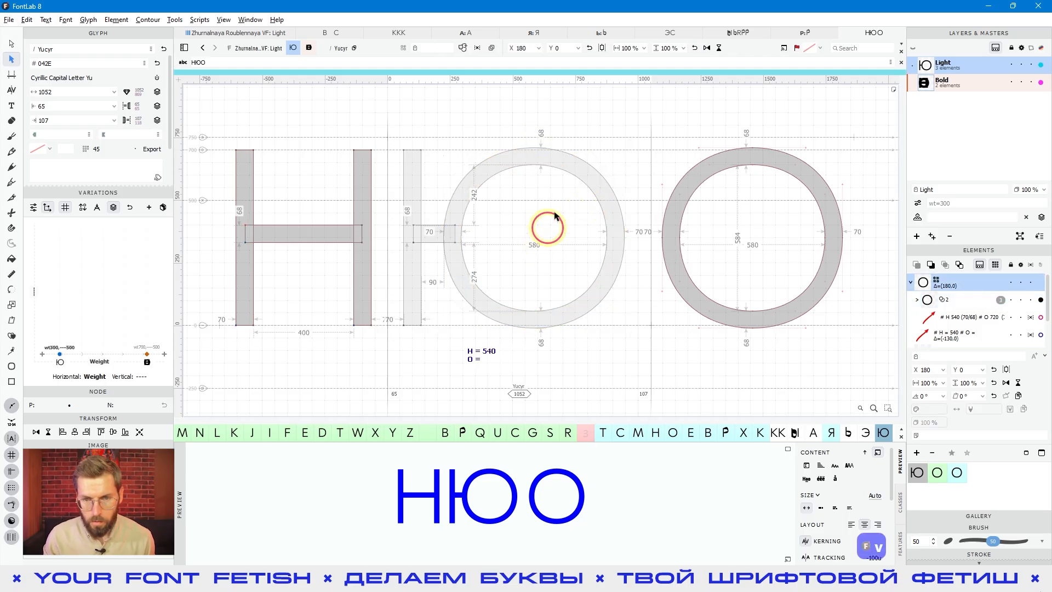
Ungroup the O group in the Light Ю and delete its two annotation elements
right_click(597, 183)
left_click(628, 346)
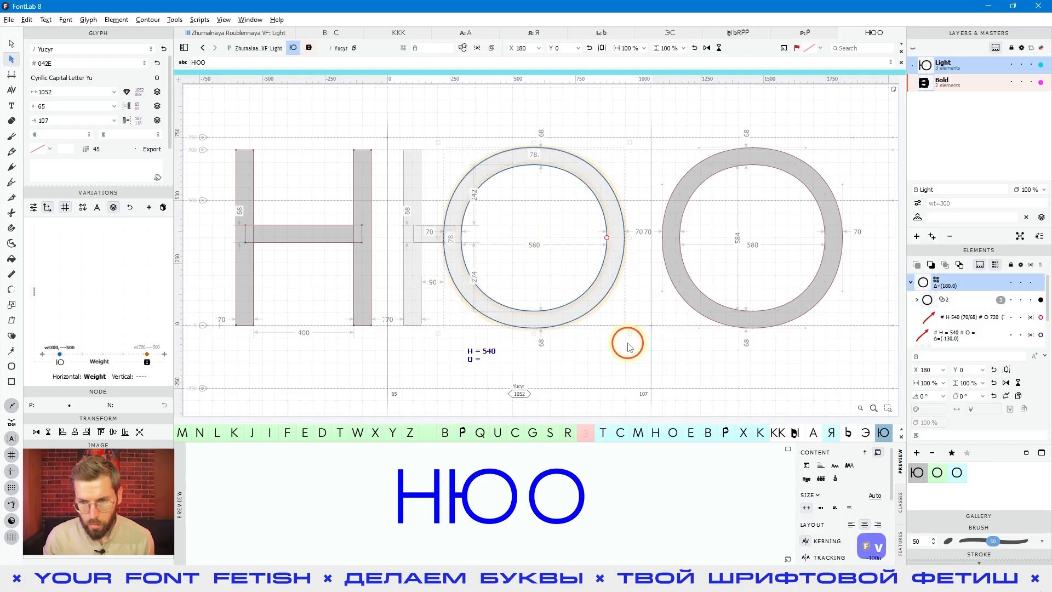
left_click(965, 317)
key("Delete")
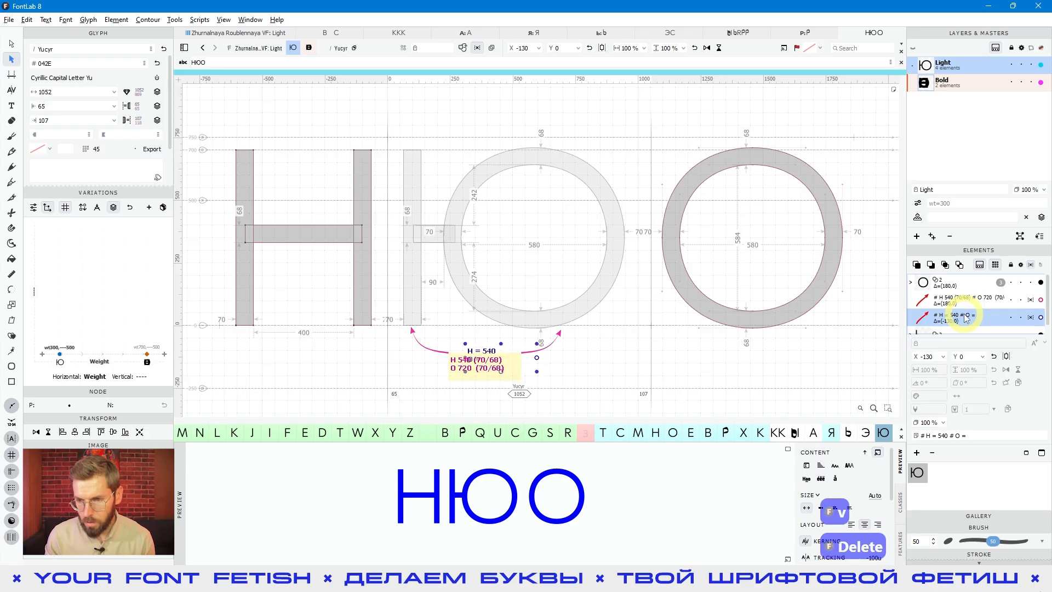
left_click(964, 298)
key("Delete")
Add a delta filter to the O element in the Light Ю
left_click(615, 217)
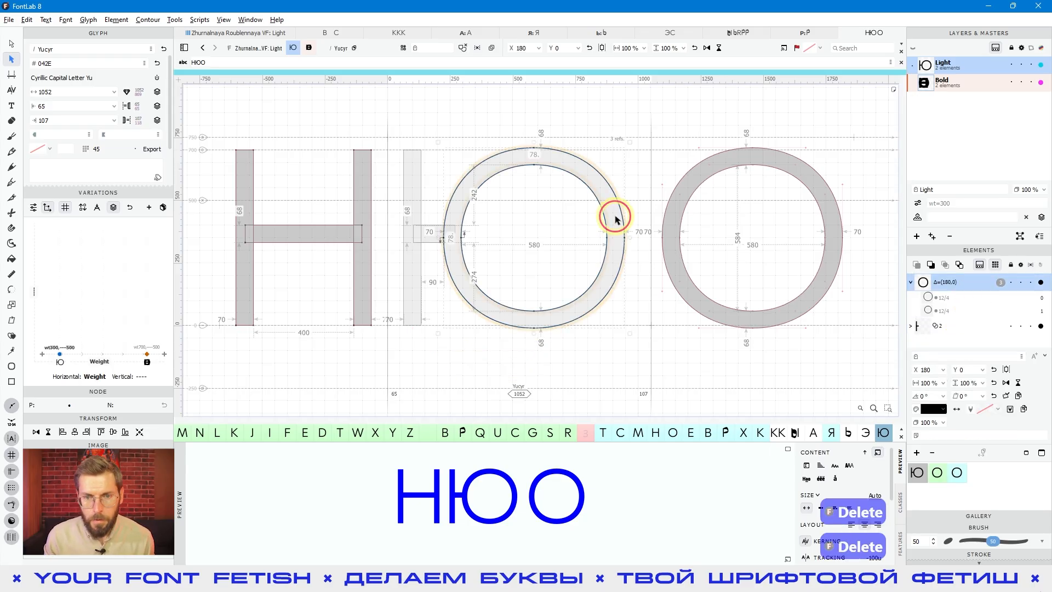
key("a")
right_click(615, 202)
left_click(576, 206)
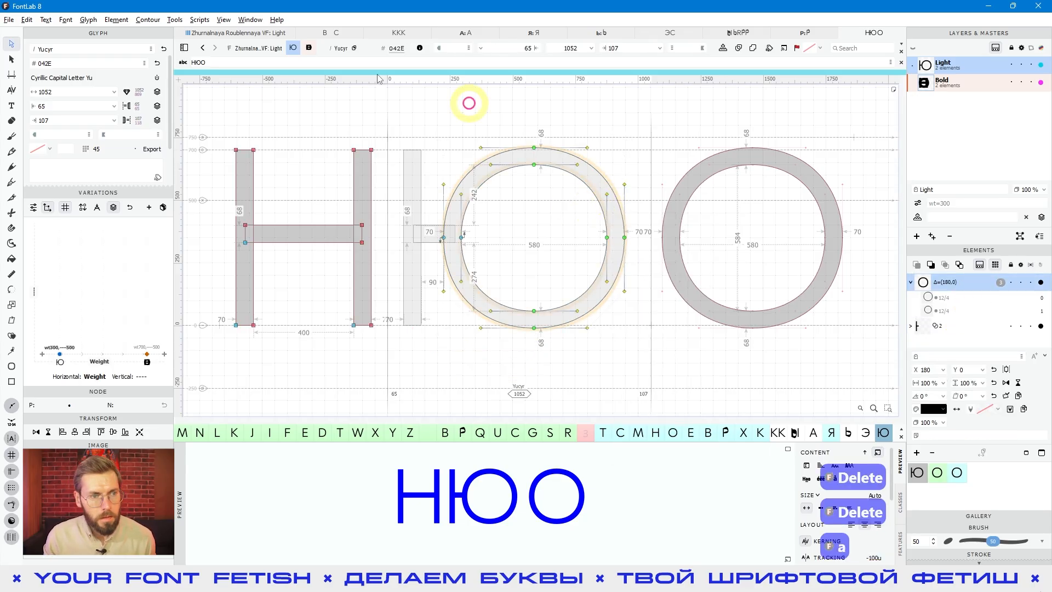
left_click(115, 20)
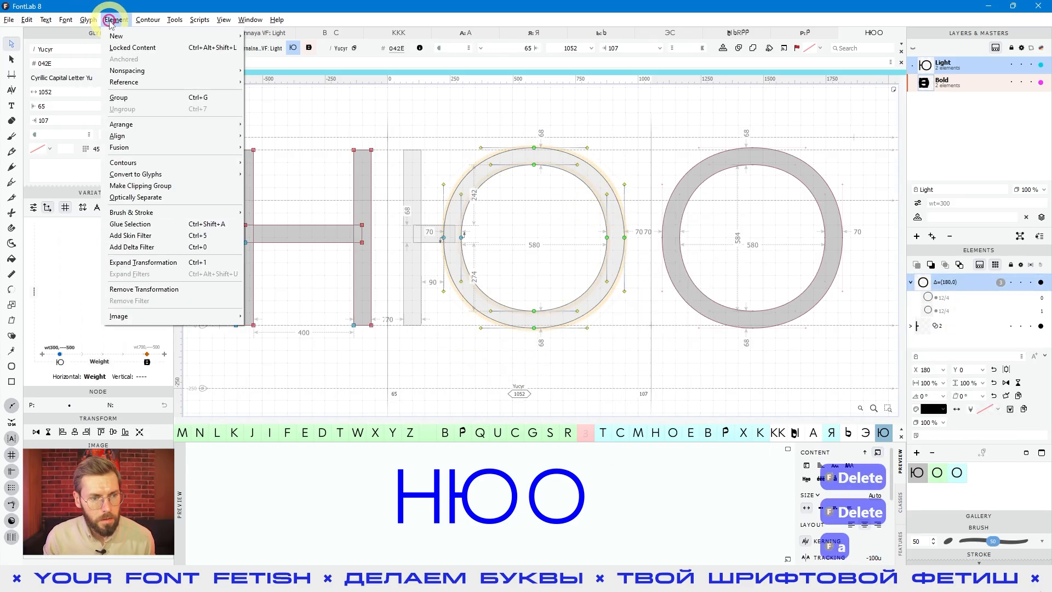
left_click(141, 246)
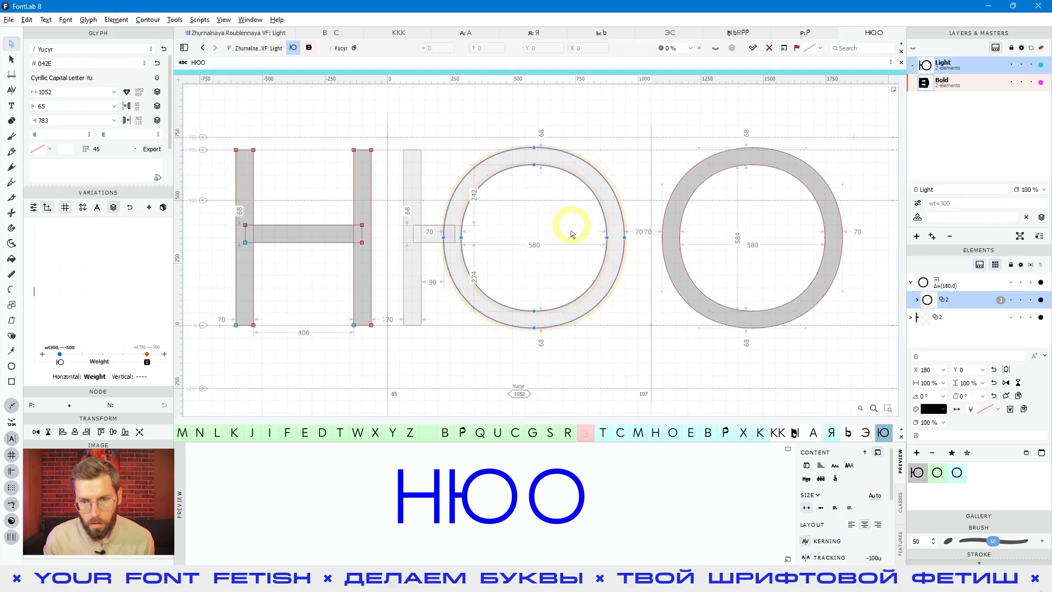
Narrow the Light O in the delta filter by moving its right side nodes 10 units left and its left side nodes 10 units right
left_click(633, 261)
key("shift+Left")
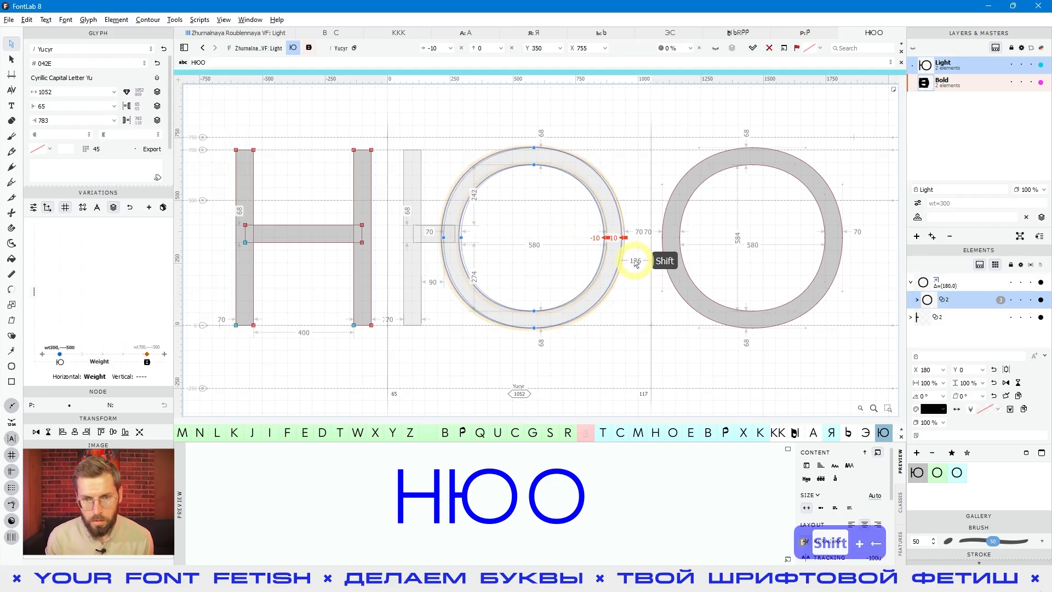
left_click(634, 262)
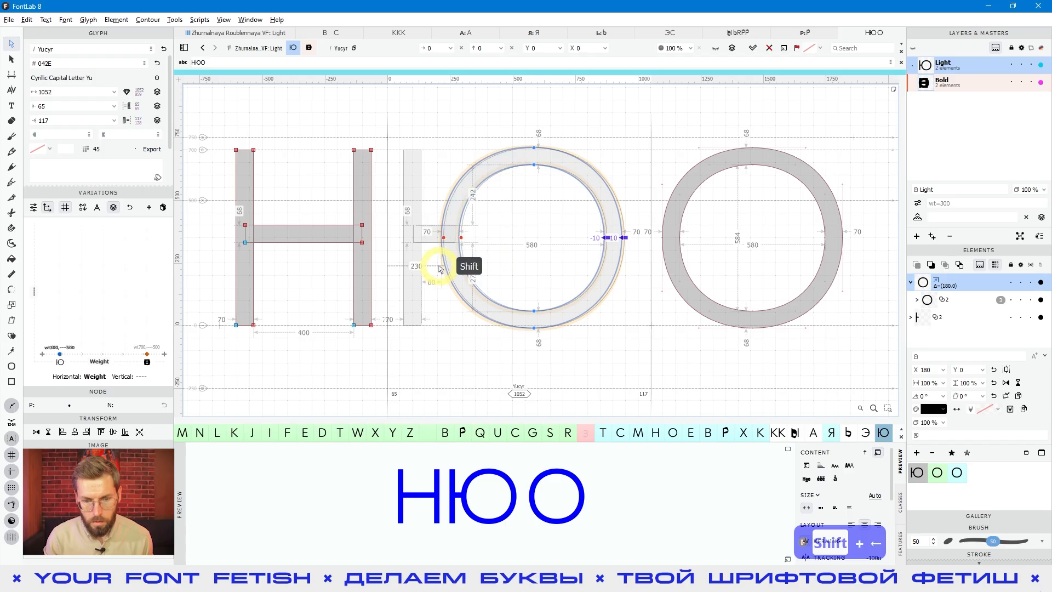
key("shift+Right")
key("shift+Right")
key("space")
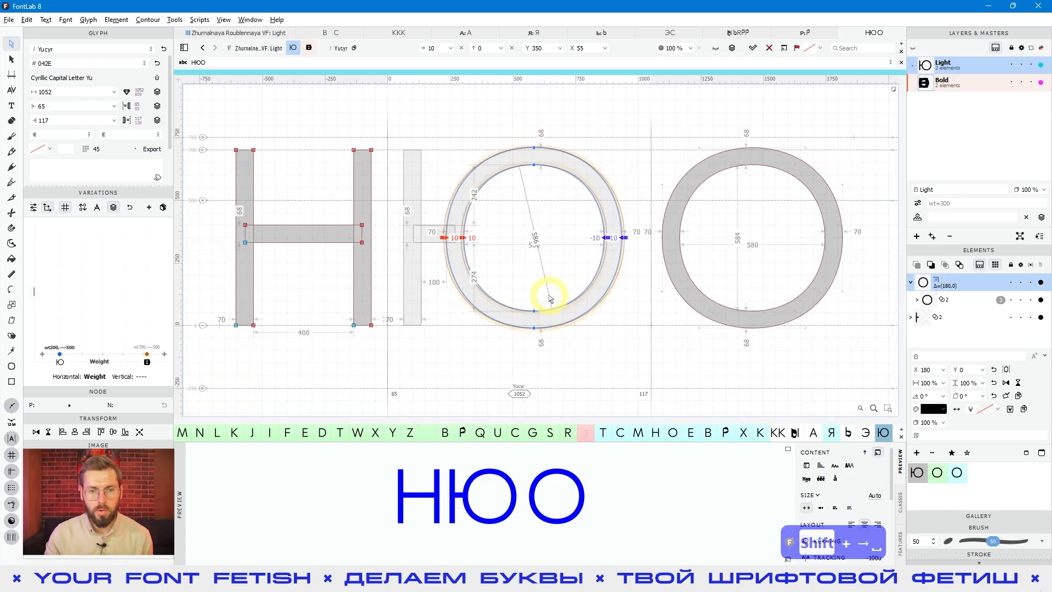
key("space")
scroll(423, 243, "up", 6)
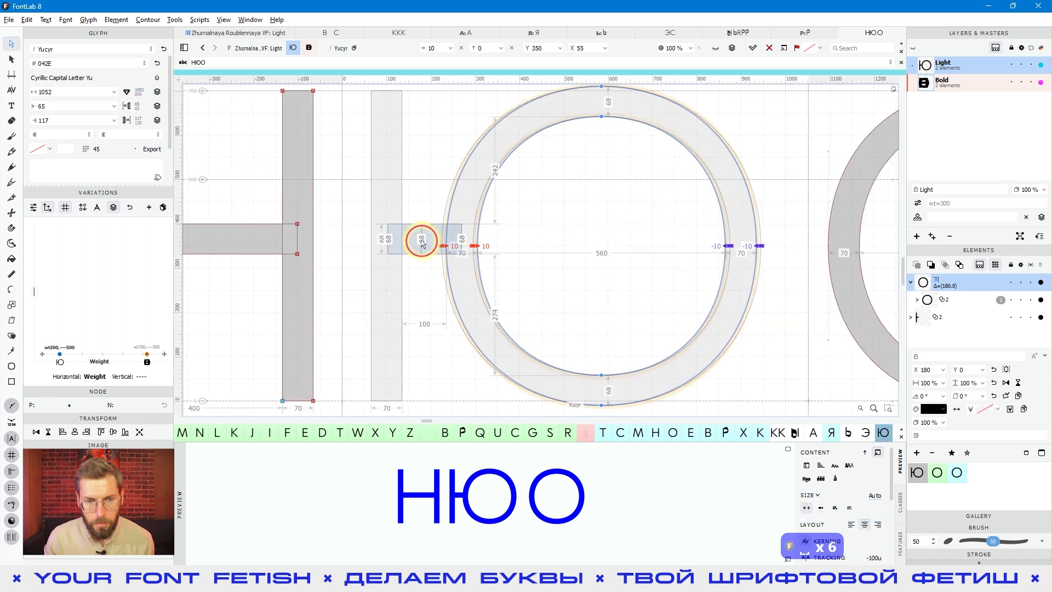
scroll(581, 291, "down", 6)
key("space")
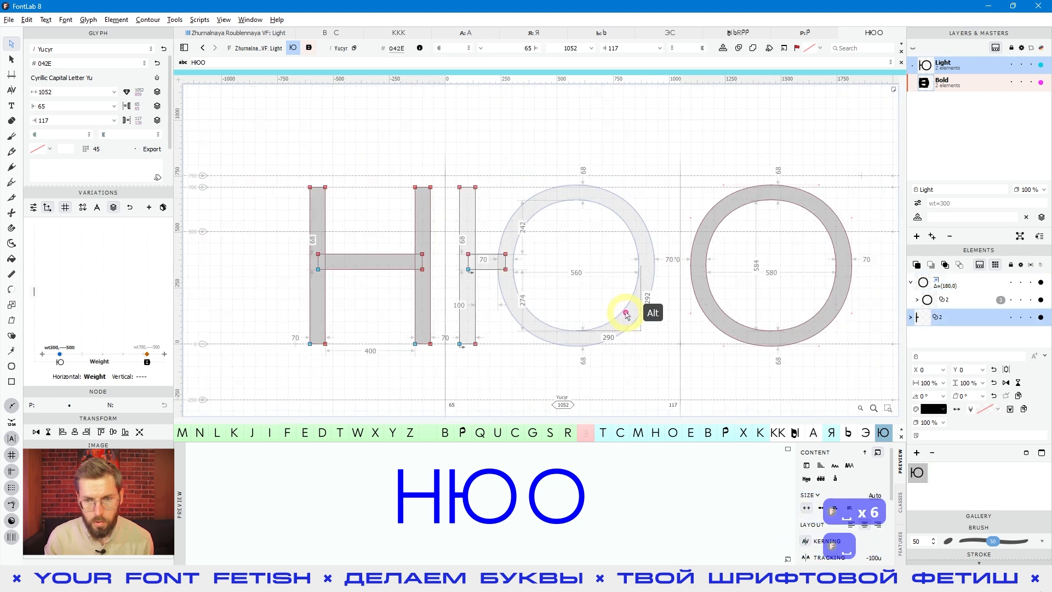
key("space")
Switch to the Bold master and move the Ю's O element 300 units right
left_click(942, 83)
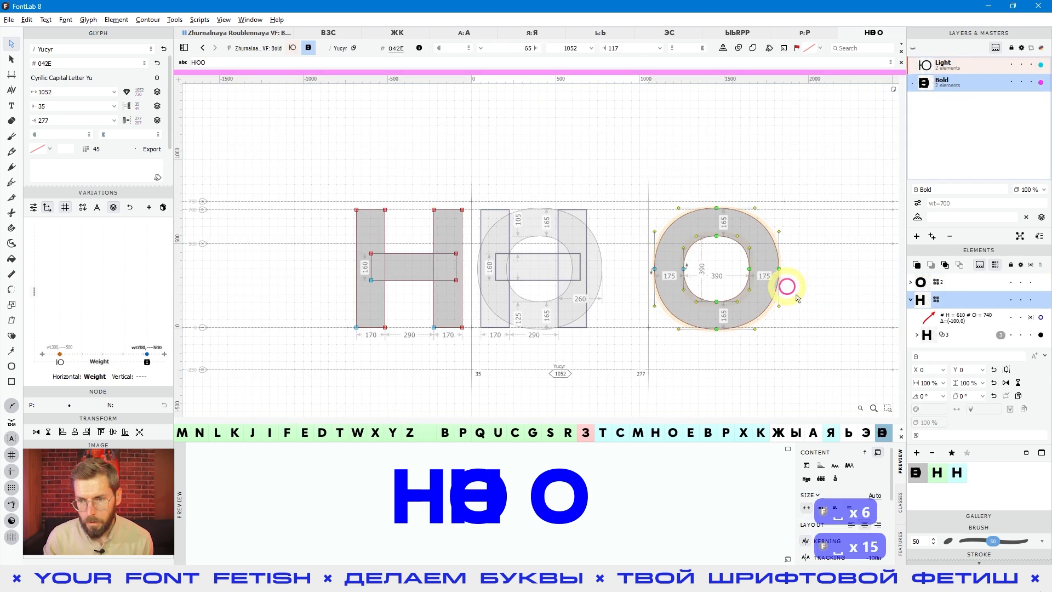
scroll(559, 288, "up", 2)
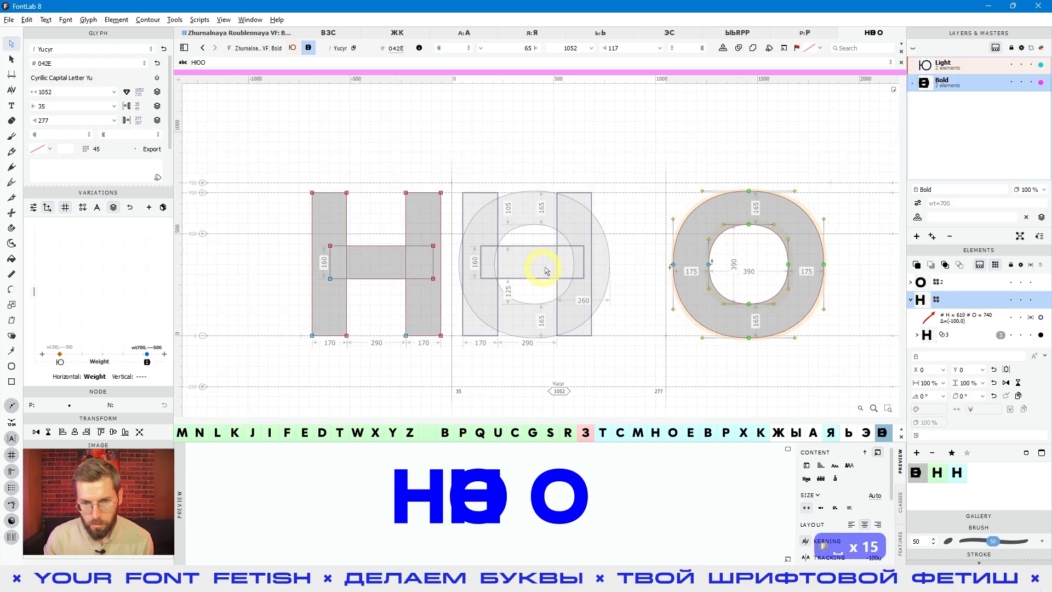
left_click(546, 270)
key("ctrl")
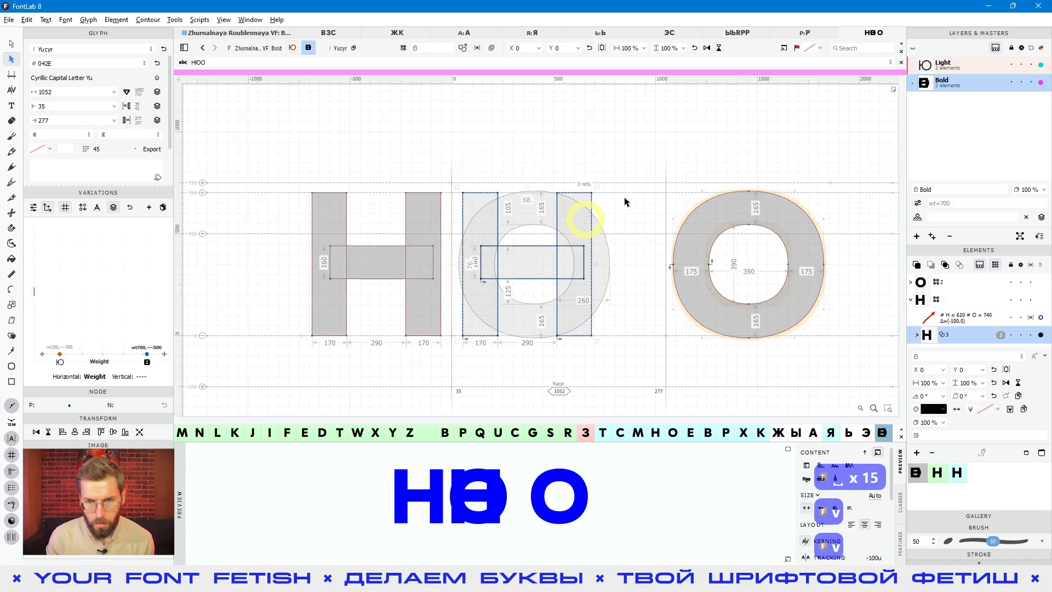
left_click(603, 274, "ctrl")
key("ctrl+Right")
key("ctrl+Right")
key("ctrl+Right")
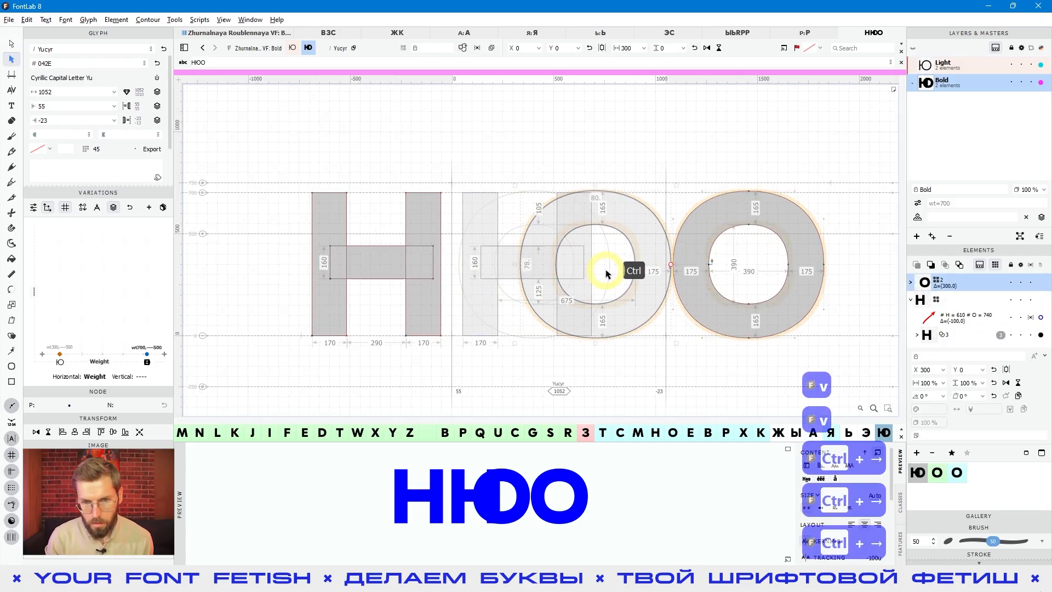
Ungroup the Bold Ю's O and H groups and delete their annotation elements
key("a")
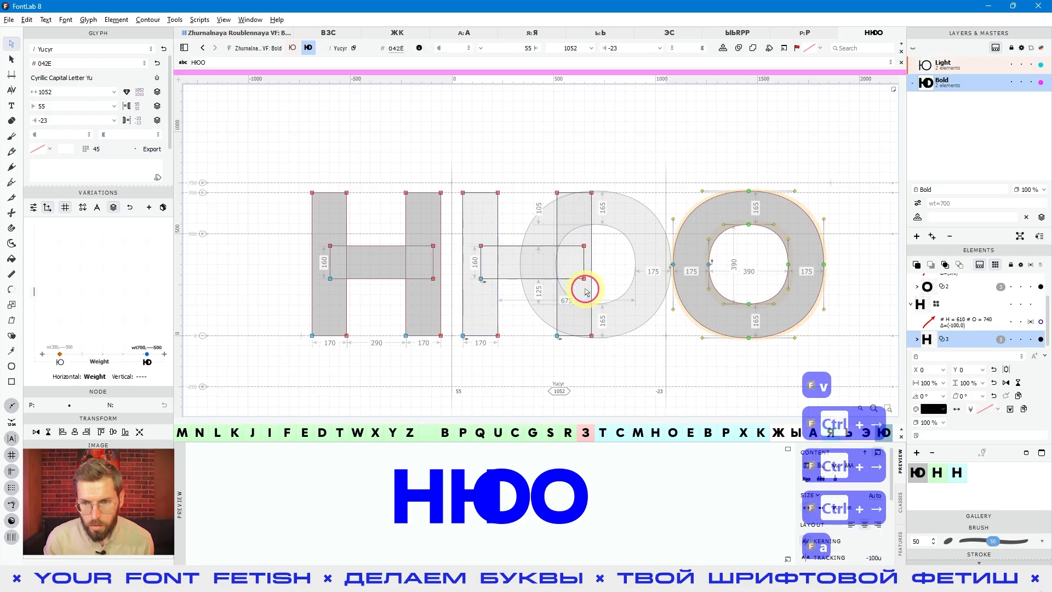
key("v")
key("ctrl+a")
right_click(630, 359)
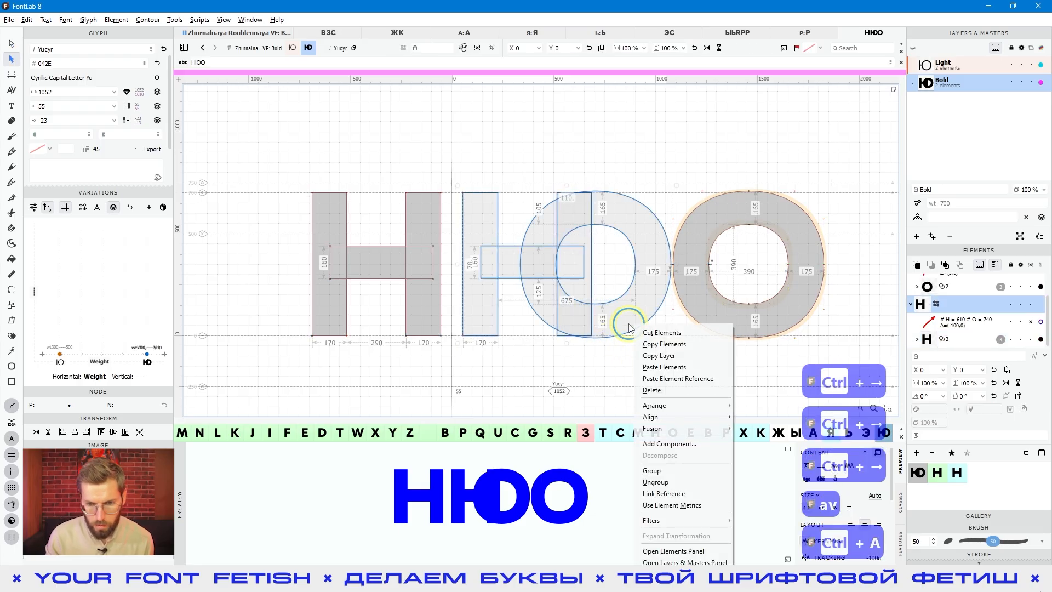
left_click(663, 468)
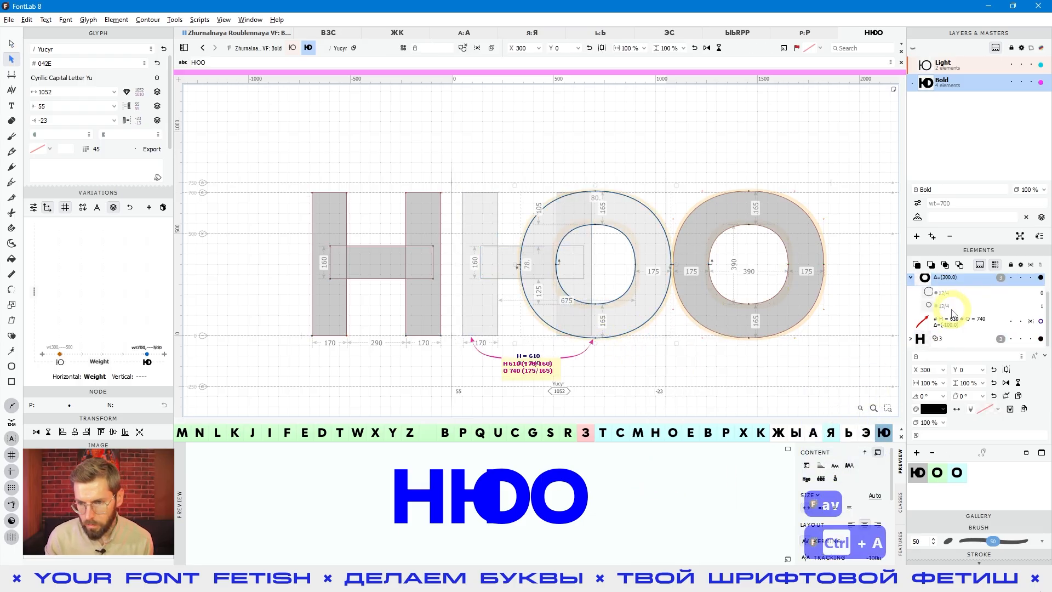
scroll(948, 309, "down", 1)
left_click(585, 349)
left_click(546, 356)
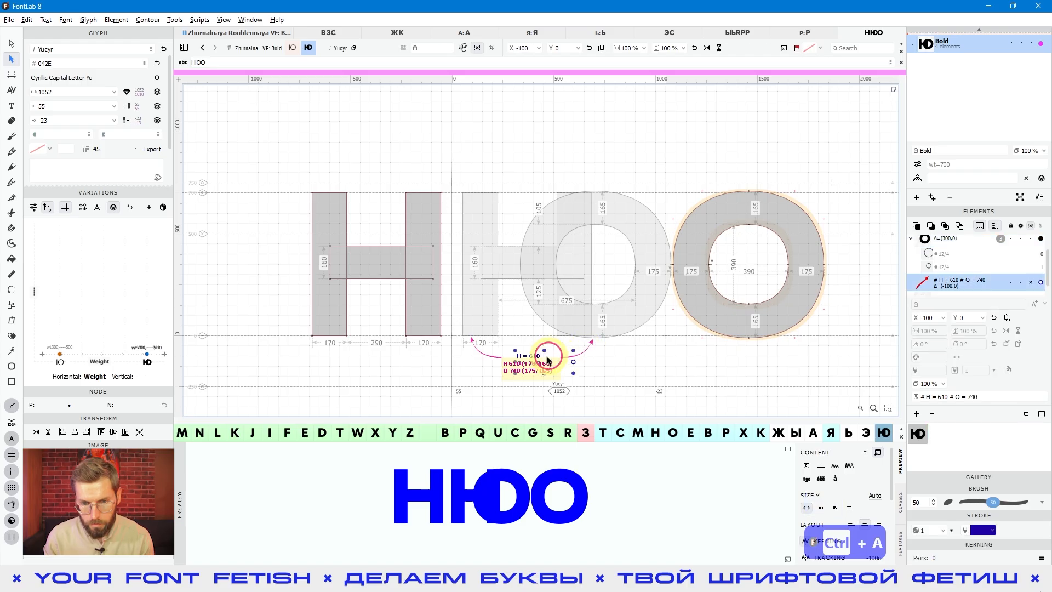
key("Delete")
key("Delete")
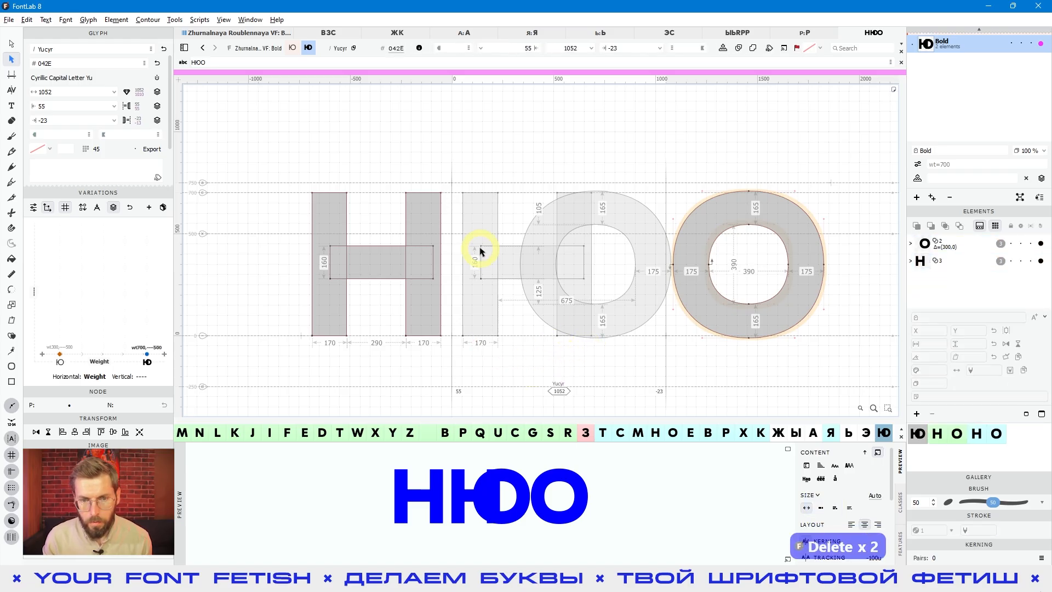
key("a")
left_click(580, 219)
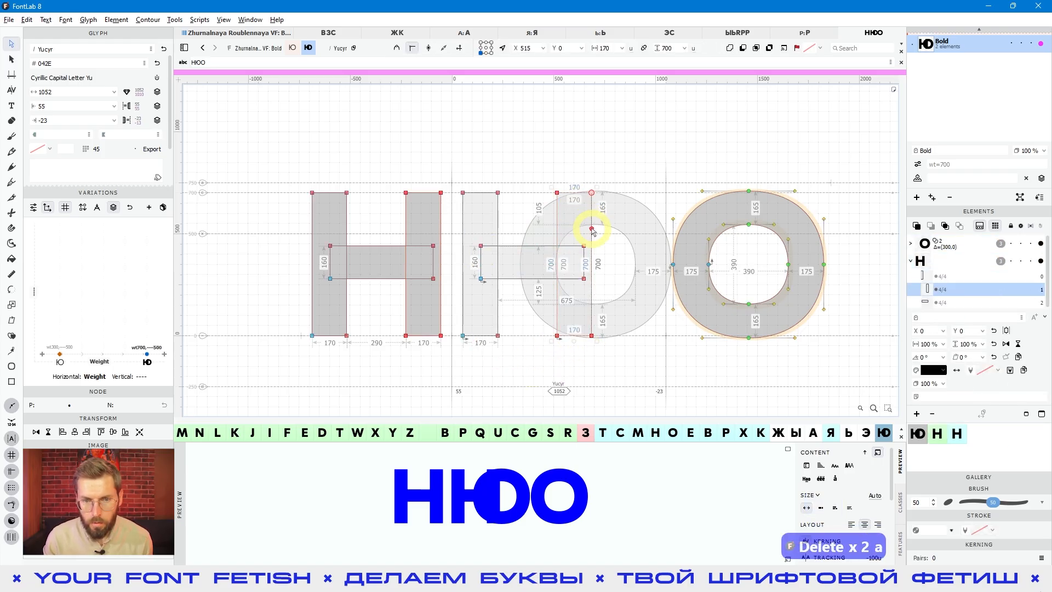
left_click(570, 174)
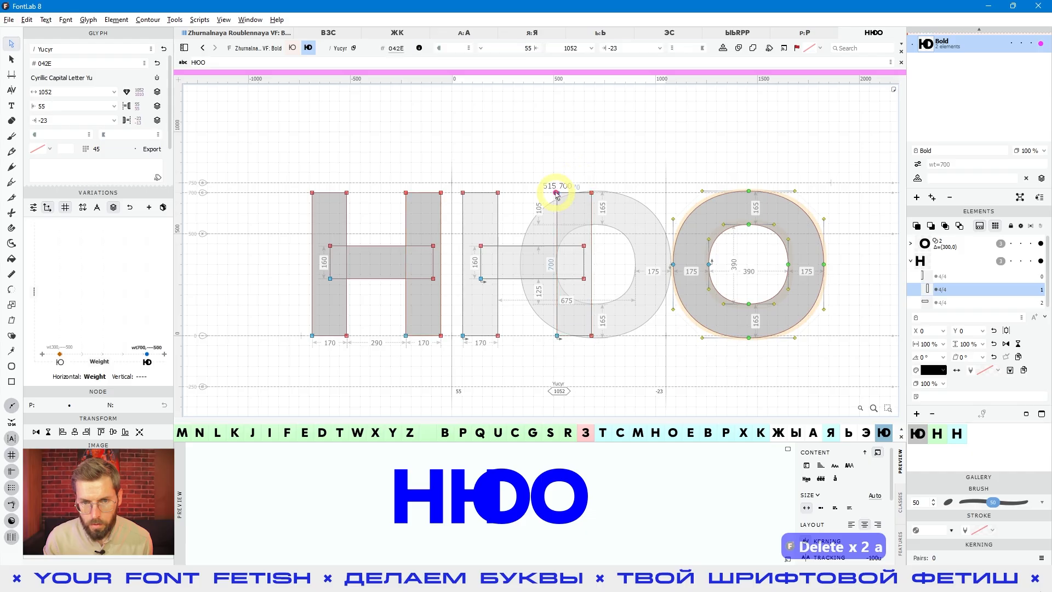
left_click_drag(558, 193, 556, 173)
key("ctrl+z")
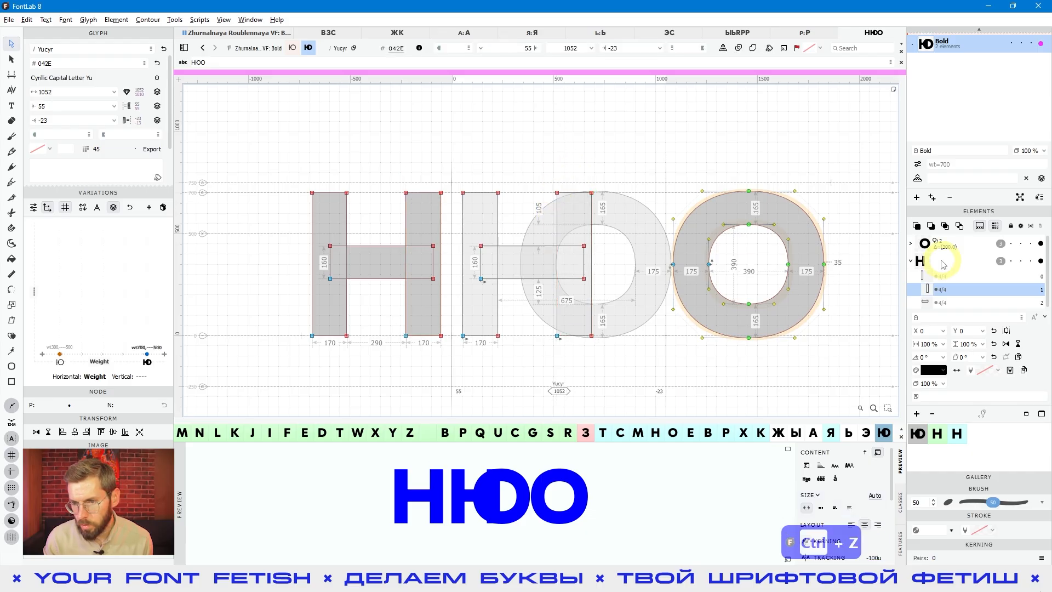
Unlink the Bold Ю's H element from its references and delete its second vertical stem
left_click(995, 263)
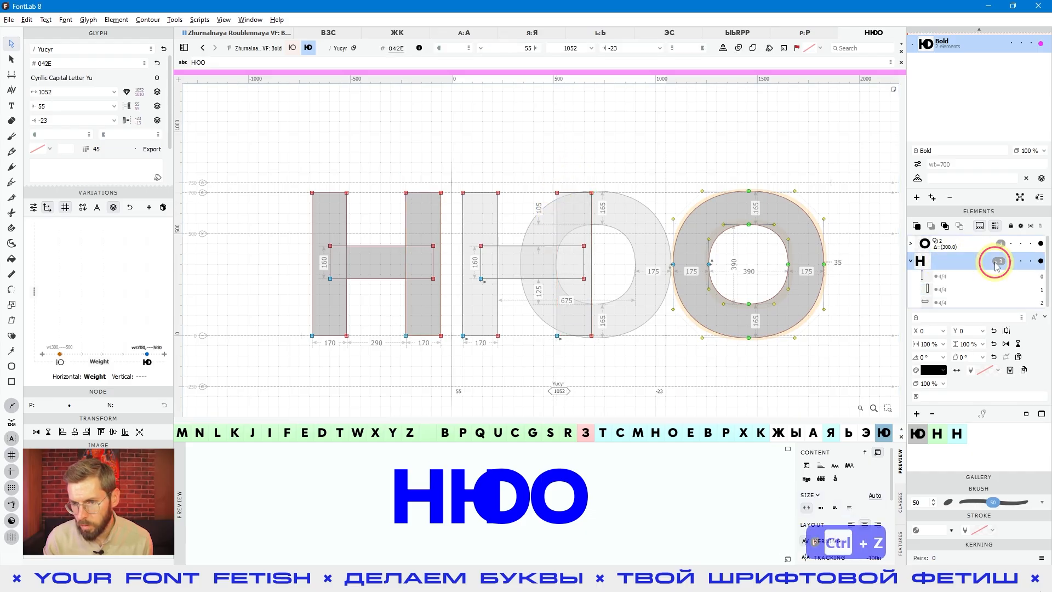
left_click(602, 245, "ctrl")
key("Delete")
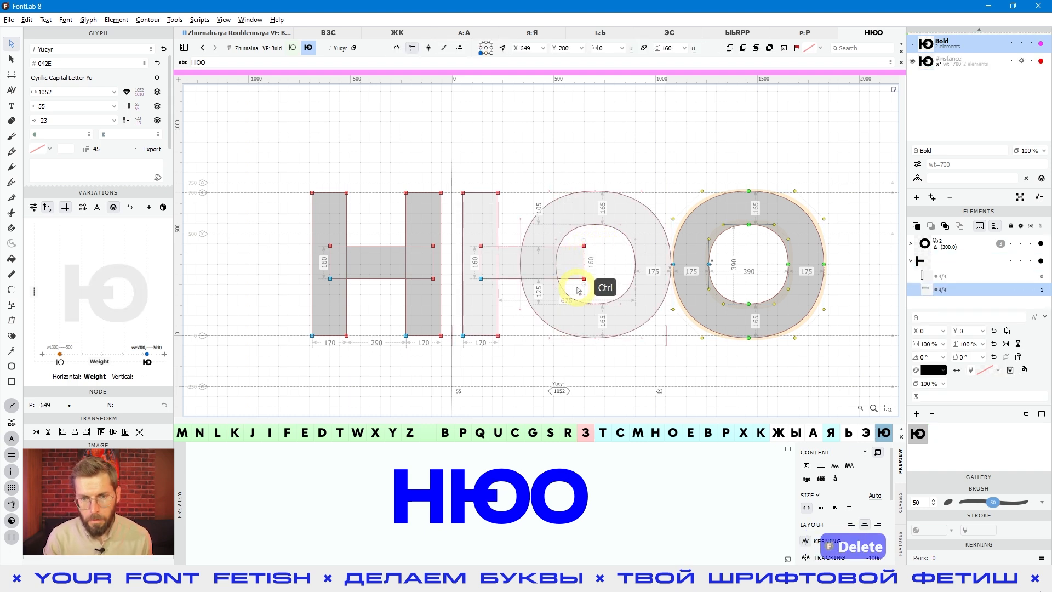
Shorten the Bold Ю's crossbar by moving its right end nodes 200 units left
key("ctrl+Left")
key("ctrl+Left")
key("ctrl+Left")
key("ctrl+Right")
key("space")
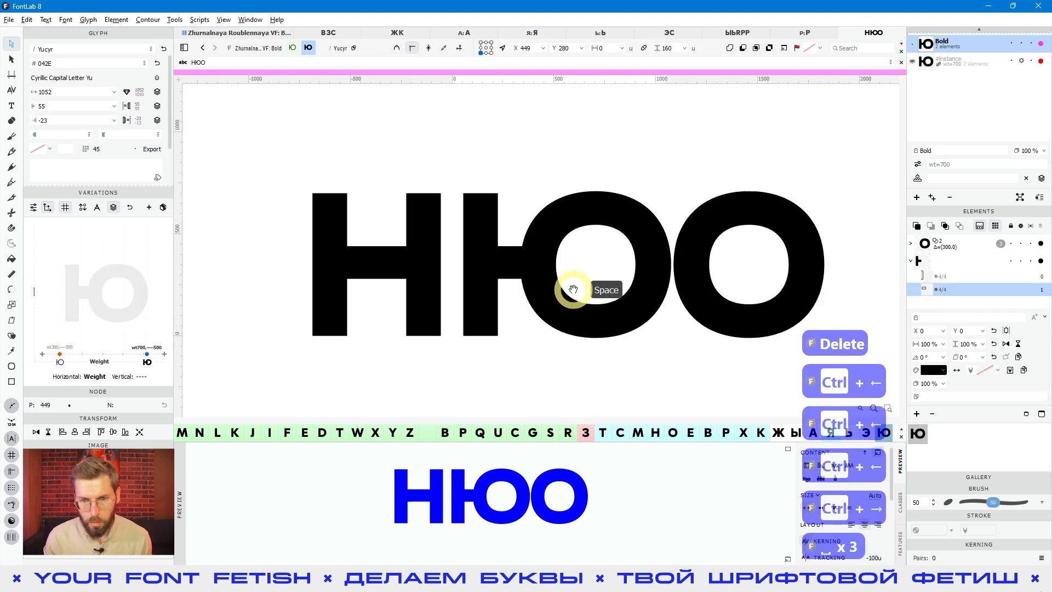
Adjust the Bold Ю's spacing to a left sidebearing of 75, a right sidebearing of 63 and a width of 1158
left_click(611, 332)
key("semicolon")
key("space")
left_click_drag(654, 361, 570, 340)
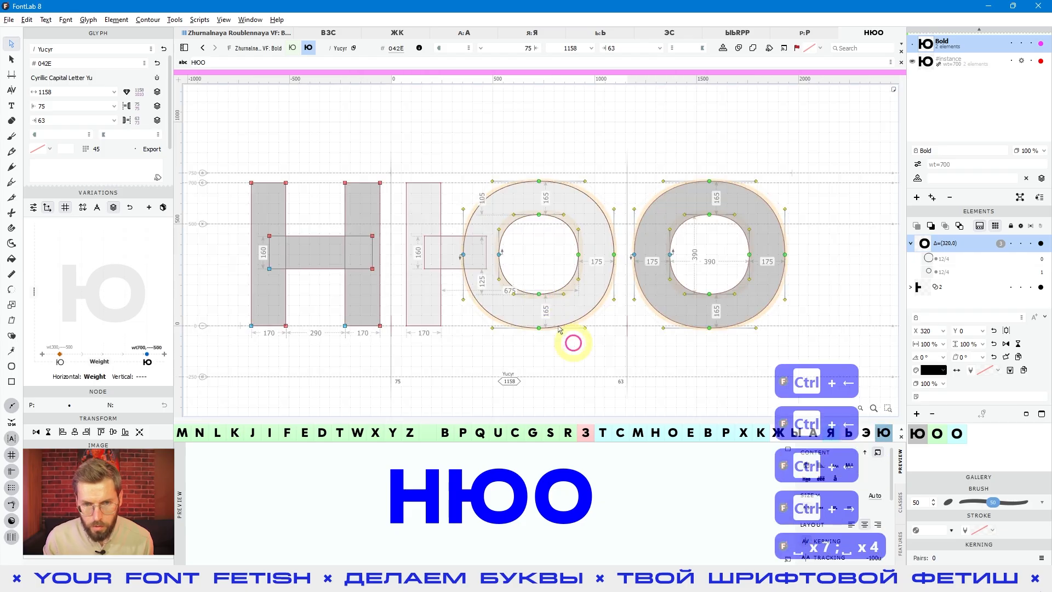
Add a delta filter to the Bold O and move its right side nodes 20 units left and left side nodes 20 units right
left_click(115, 20)
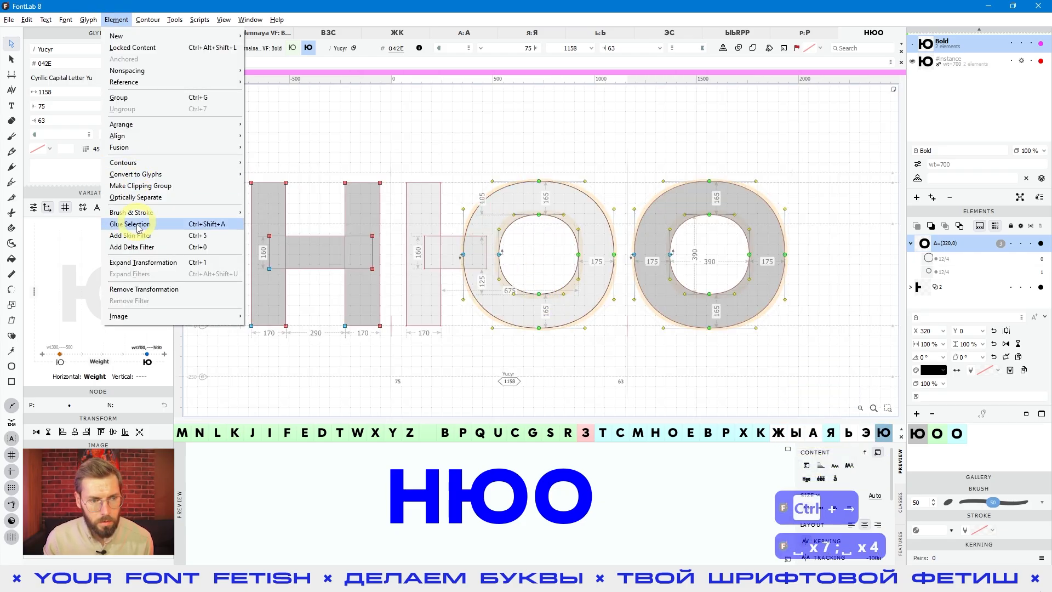
left_click(136, 246)
left_click(624, 279)
left_click_drag(625, 279, 458, 265)
key("shift+Left")
key("shift+Left")
key("shift+Right")
key("shift+Right")
key("space")
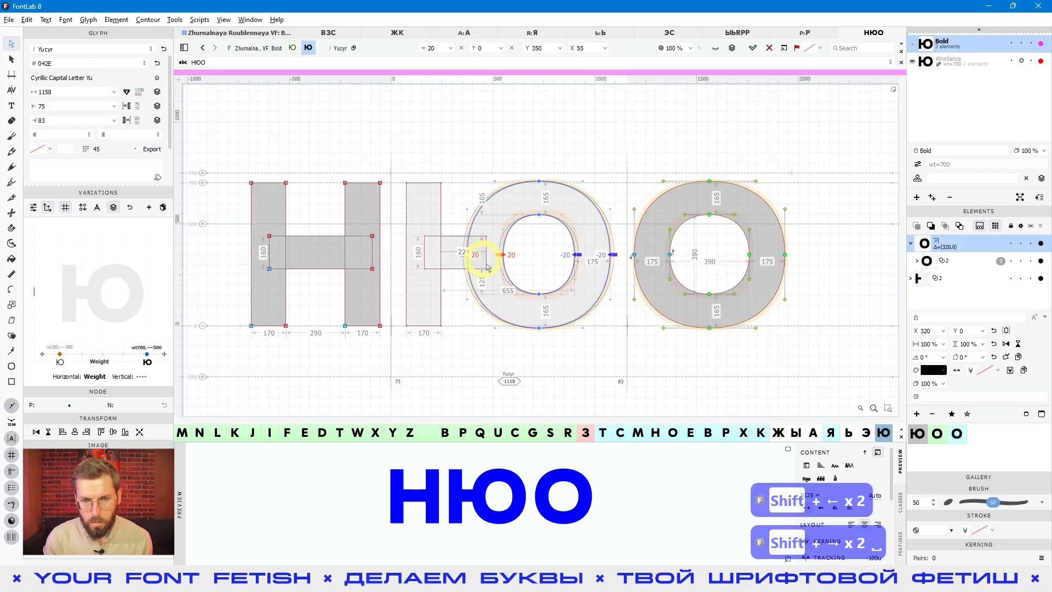
Reduce the Bold O's inward node shifts in the delta filter to 10 units on each side
key("shift+Left")
left_click(560, 254)
left_click_drag(560, 254, 610, 268)
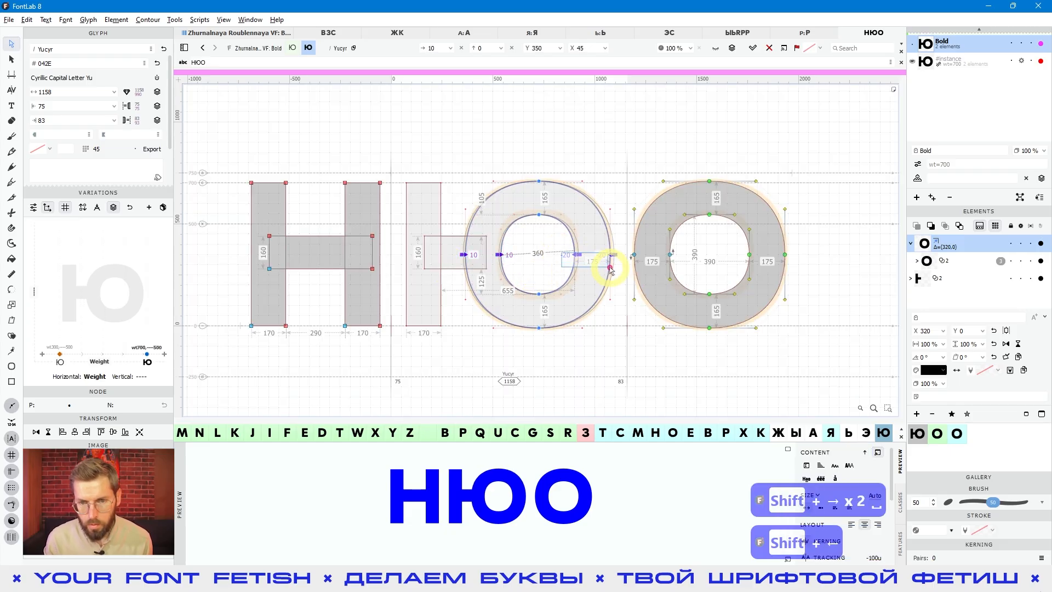
key("shift+Right")
key("space")
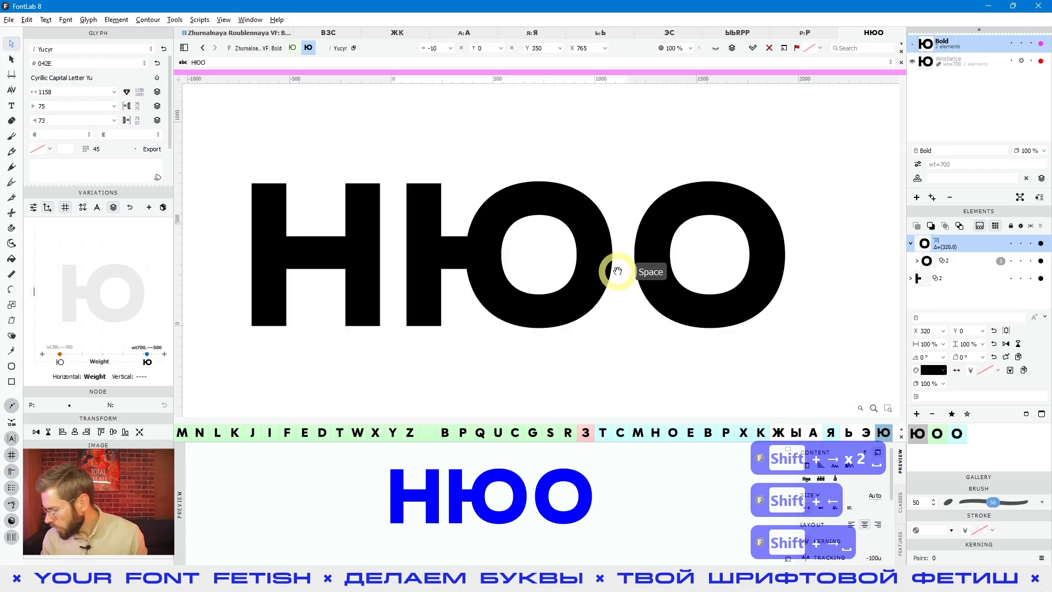
Move the Bold Ю's stem-and-crossbar element 30 units right
key("v")
left_click(437, 296)
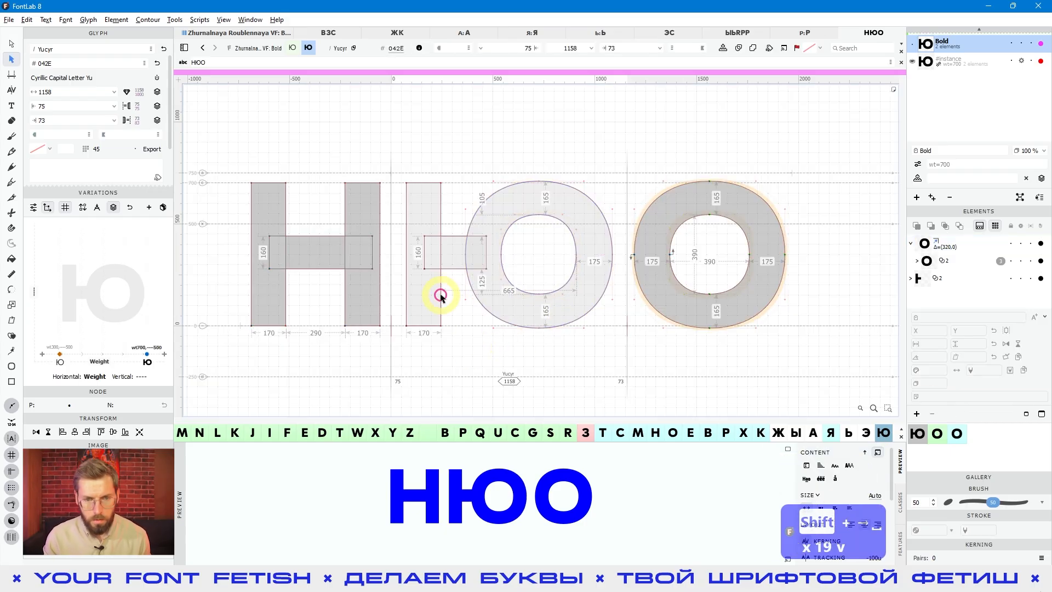
key("space")
key("shift+Right")
key("shift+Right")
key("shift+Right")
key("shift+Right")
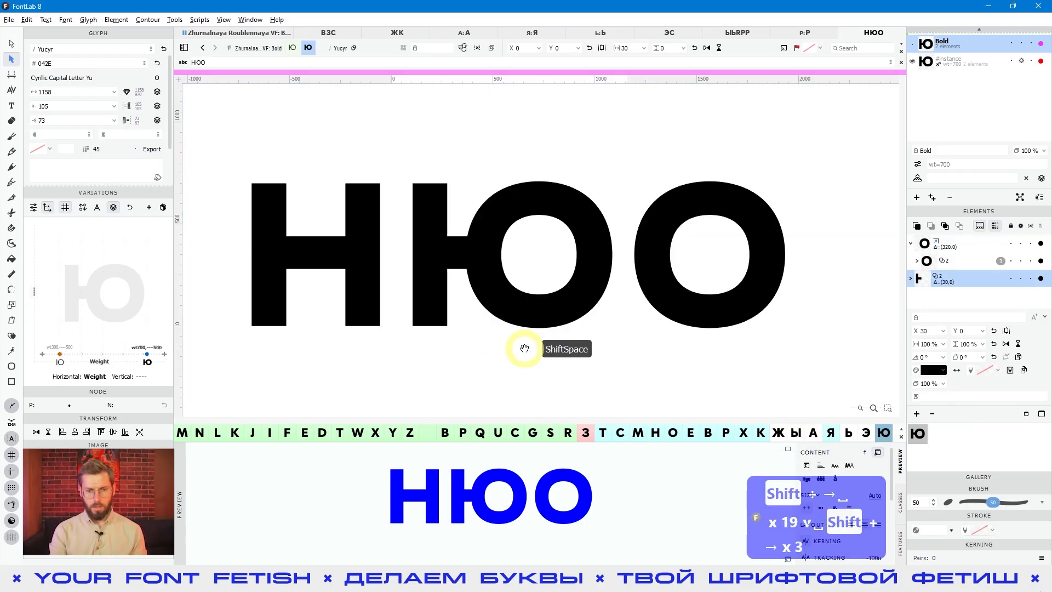
key("shift+Left")
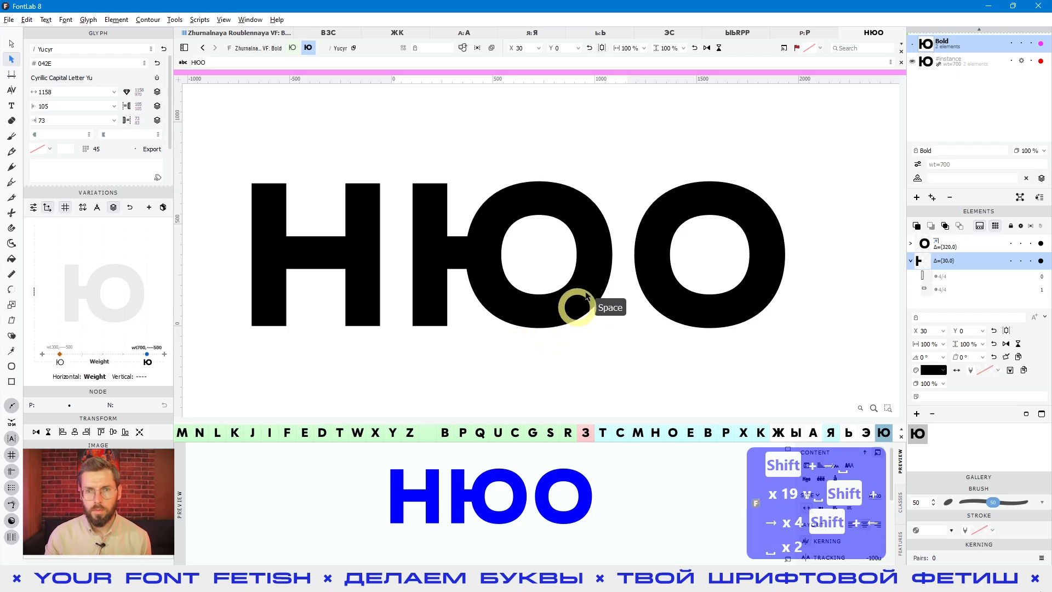
Preview the Ю's interpolation between the masters at weight 413
scroll(960, 103, "up", 2)
mouse_move(73, 330)
left_mouse_down()
mouse_move(169, 333)
mouse_move(84, 333)
left_mouse_up()
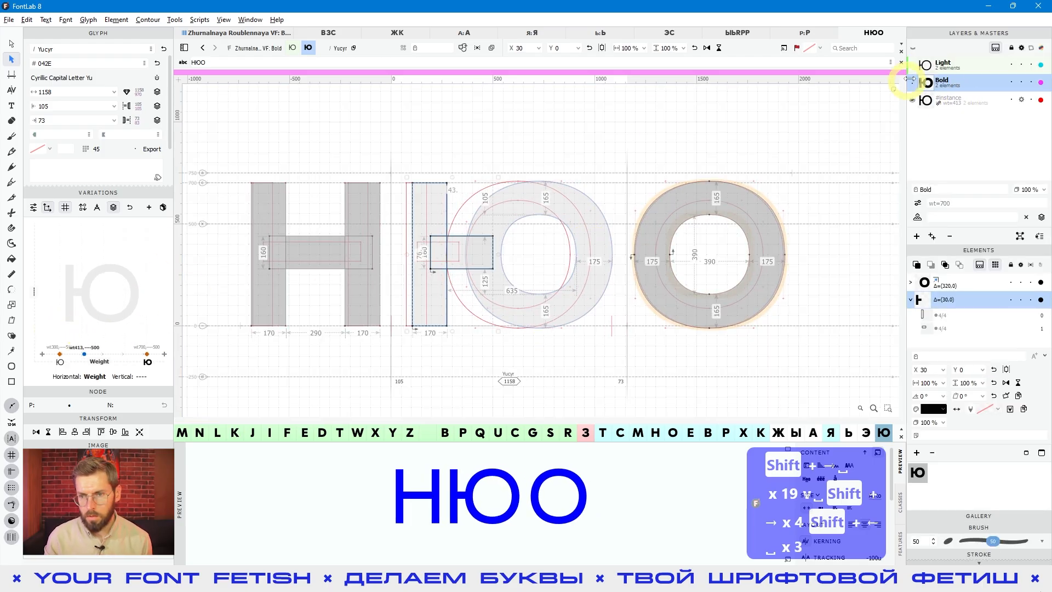
In the Light master's Ю, reorder the elements so the stem-and-crossbar element comes before the O
left_click(943, 66)
left_click(945, 283)
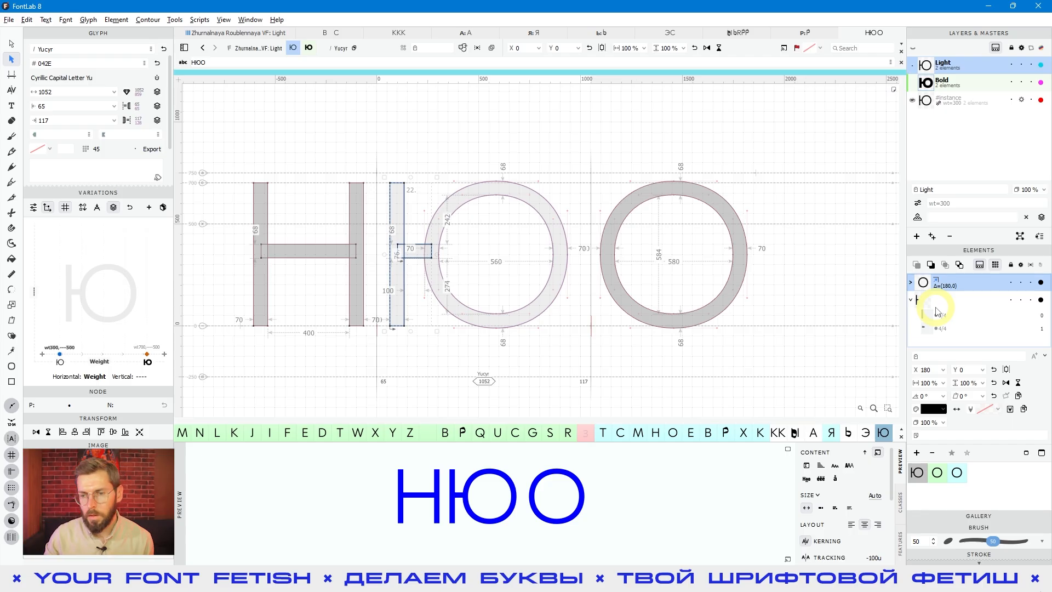
left_click(940, 296)
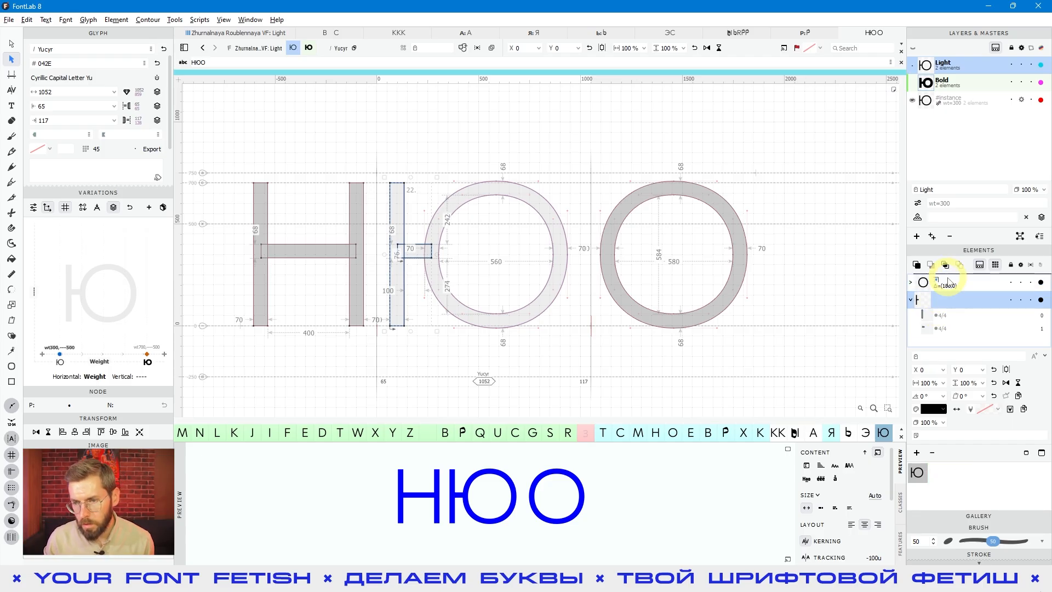
left_click(944, 286)
left_click_drag(943, 290, 948, 332)
Preview the Ю's interpolation at weights 348 and 574 while the element order differs between the Light and Bold masters
left_click(776, 265)
mouse_move(60, 354)
left_mouse_down()
mouse_move(94, 334)
mouse_move(141, 345)
mouse_move(48, 346)
mouse_move(140, 347)
mouse_move(70, 348)
left_mouse_up()
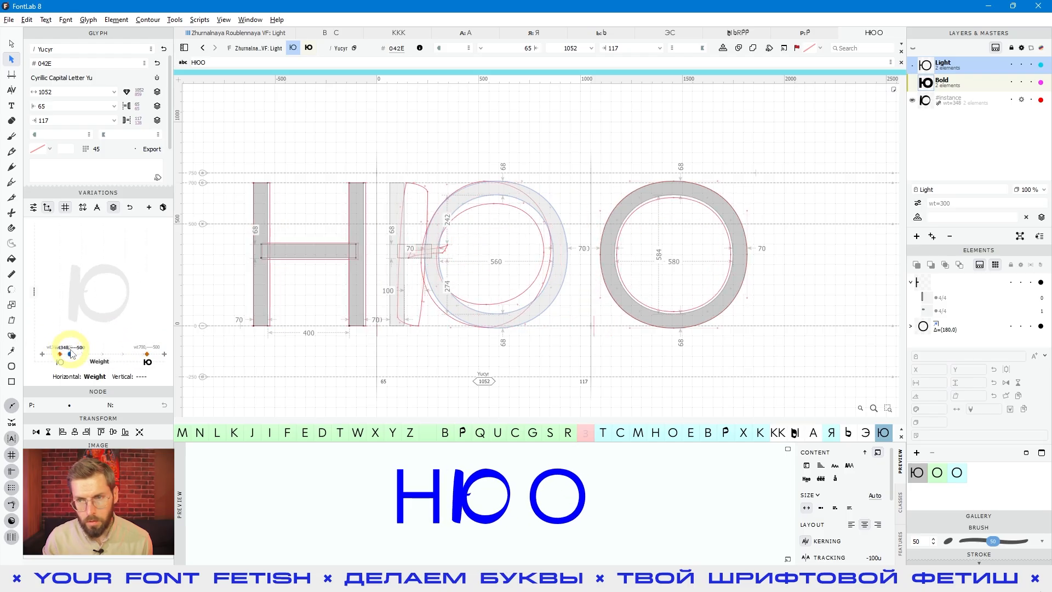
left_click(943, 86)
left_click(954, 67)
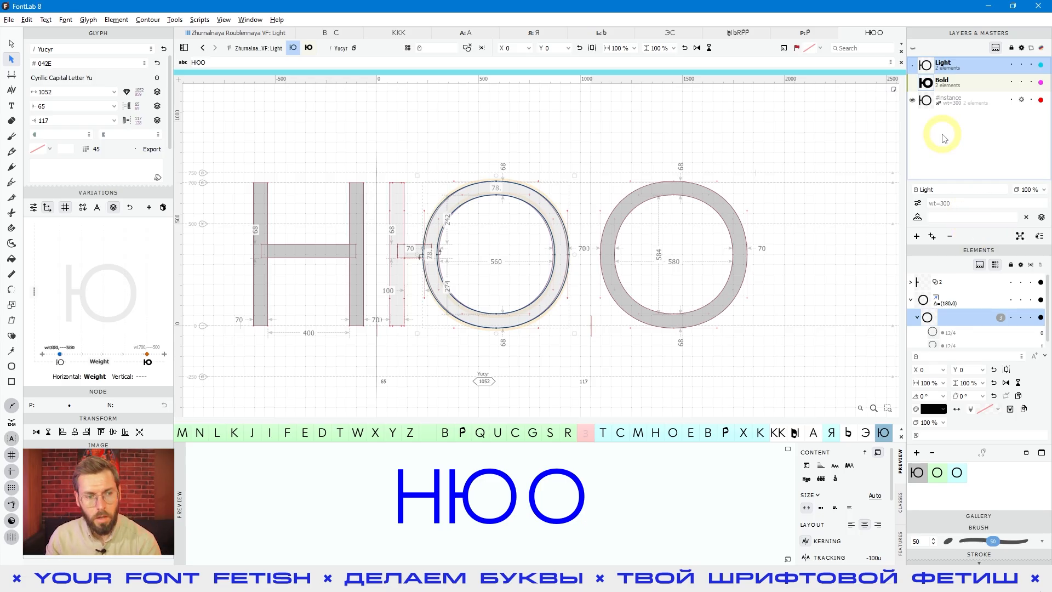
mouse_move(61, 353)
left_mouse_down()
mouse_move(83, 351)
mouse_move(58, 354)
left_mouse_up()
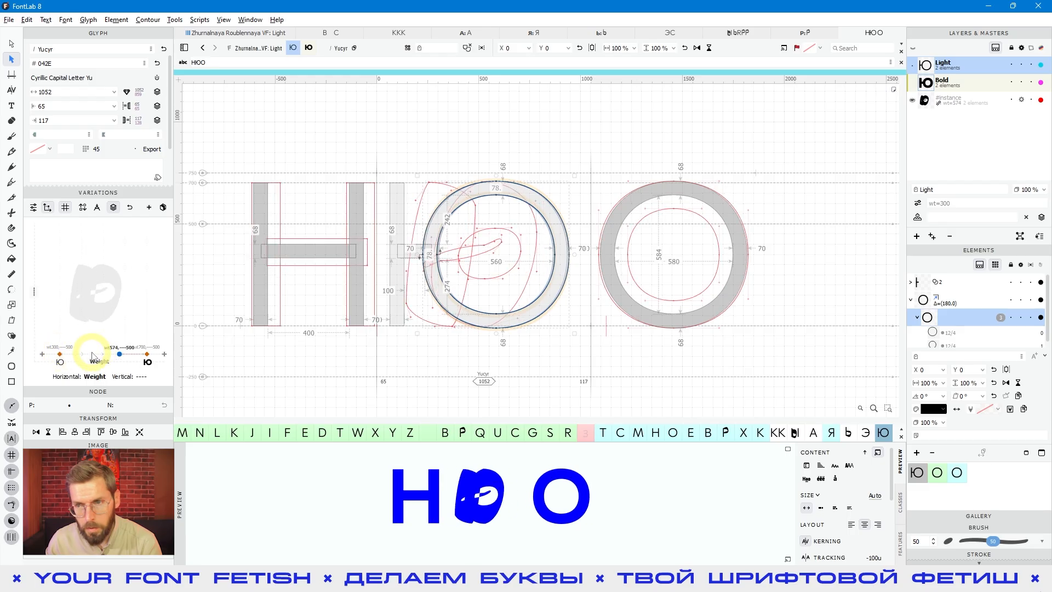
Move the Bold Ю's stem-and-crossbar element before the O to match the Light master, and preview the interpolation at weight 428
left_click(944, 83)
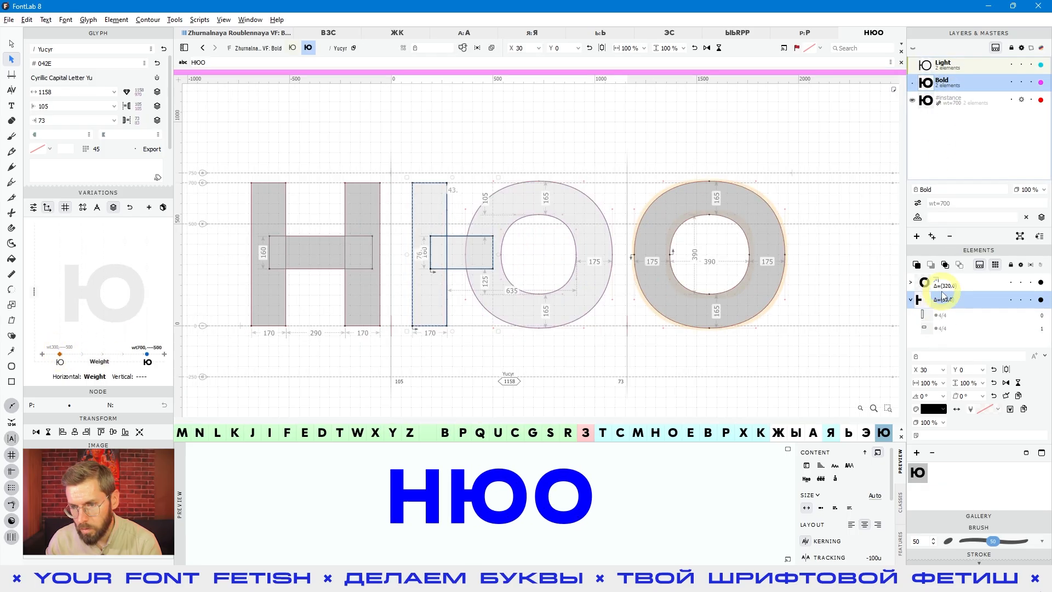
left_click(947, 285)
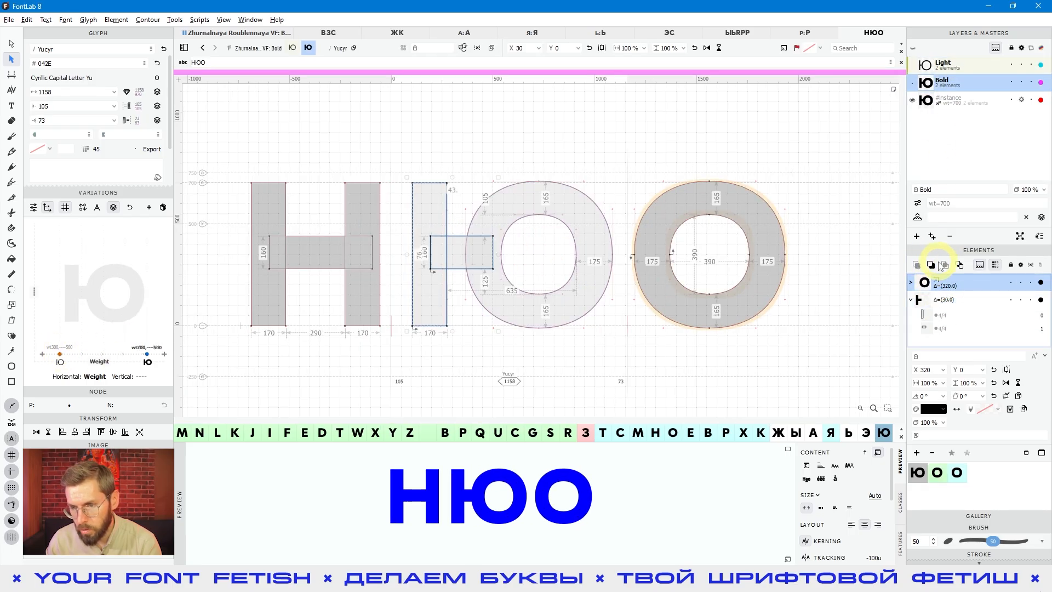
left_click(941, 301)
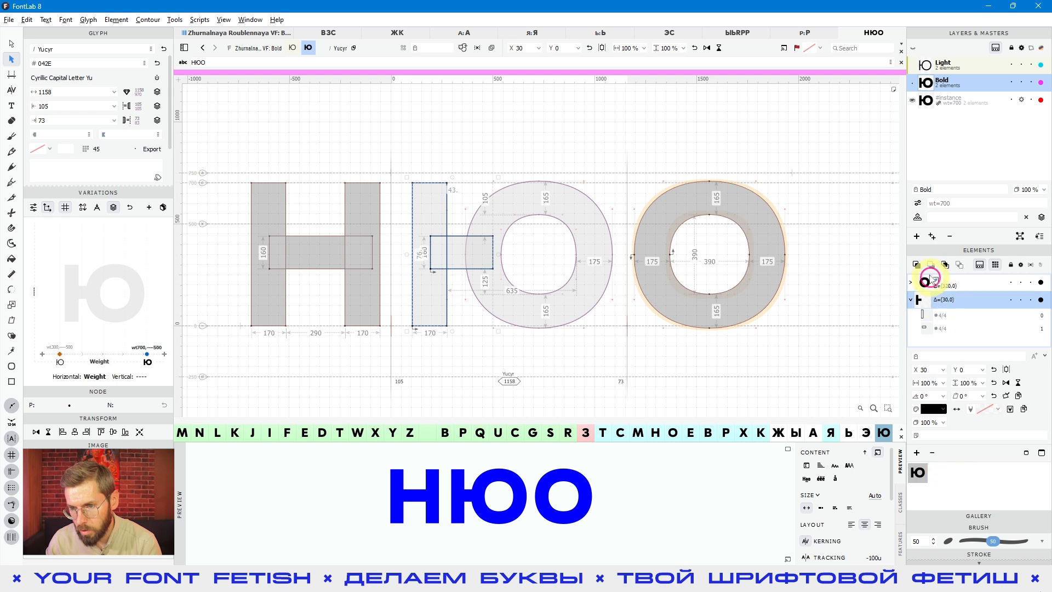
left_click(921, 267)
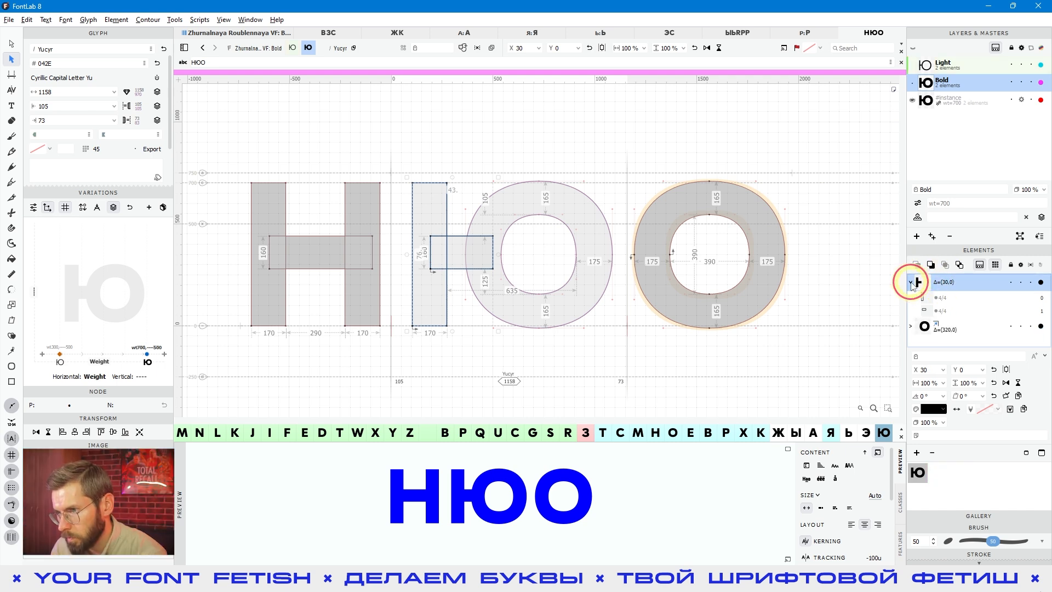
left_click(911, 282)
mouse_move(119, 329)
left_mouse_down()
mouse_move(78, 343)
mouse_move(117, 340)
left_mouse_up()
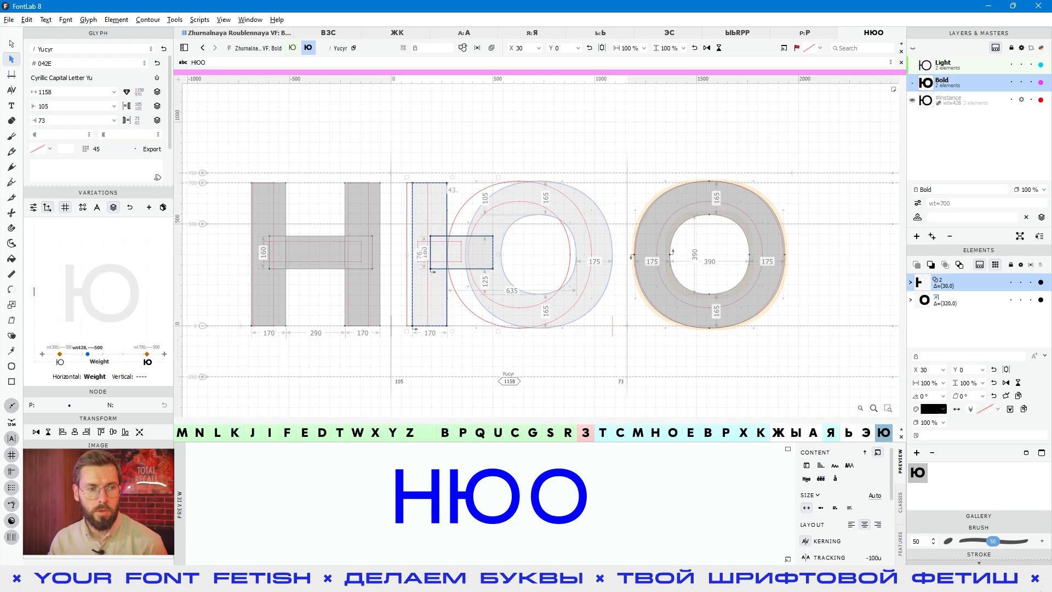
Switch to Telegram and look through the posts of the Your Font Fetish channel
left_click(218, 35)
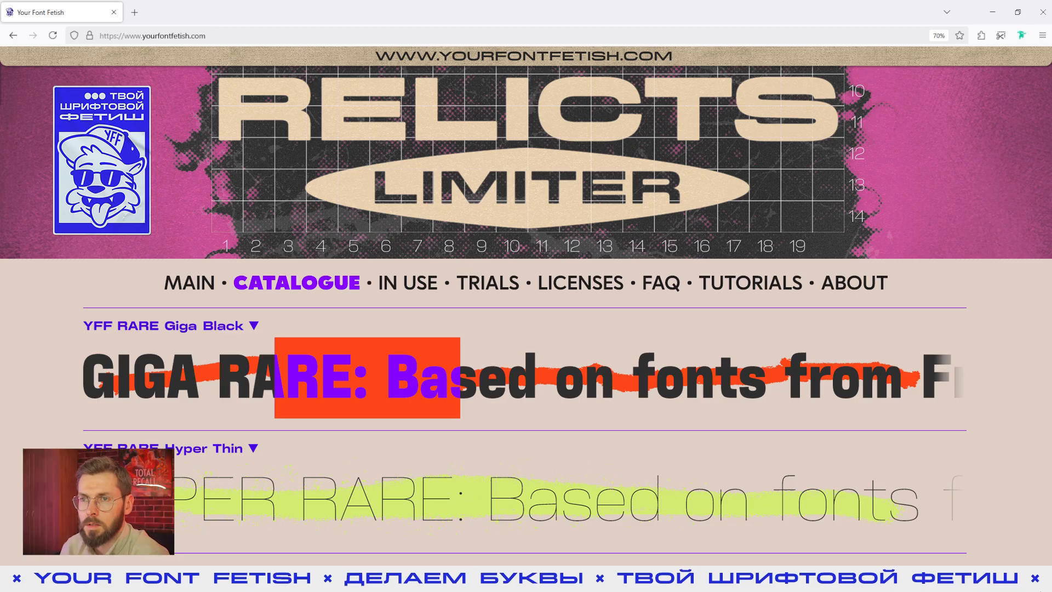
key("alt+Tab")
scroll(692, 235, "down", 10)
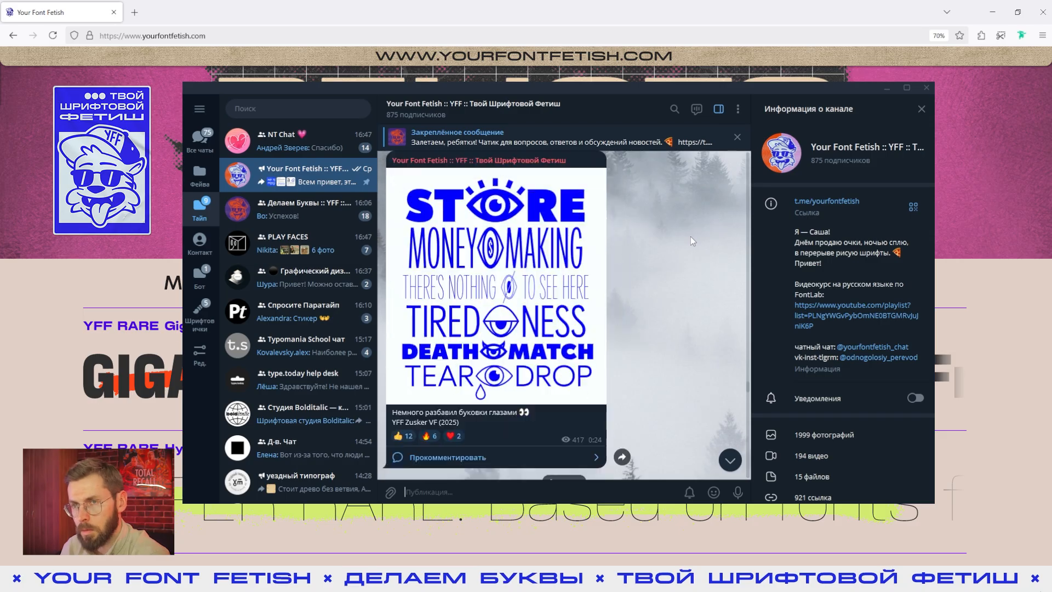
scroll(689, 235, "down", 10)
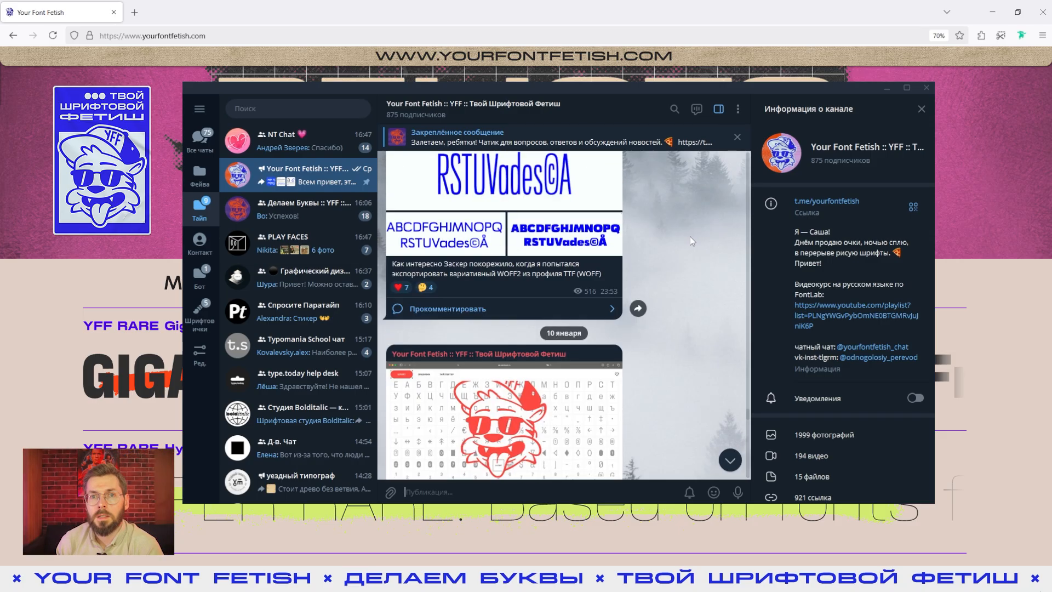
Look through the messages in the Делаем Буквы FontLab community group and switch back to FontLab
left_click(313, 217)
scroll(665, 233, "up", 1)
scroll(666, 235, "down", 10)
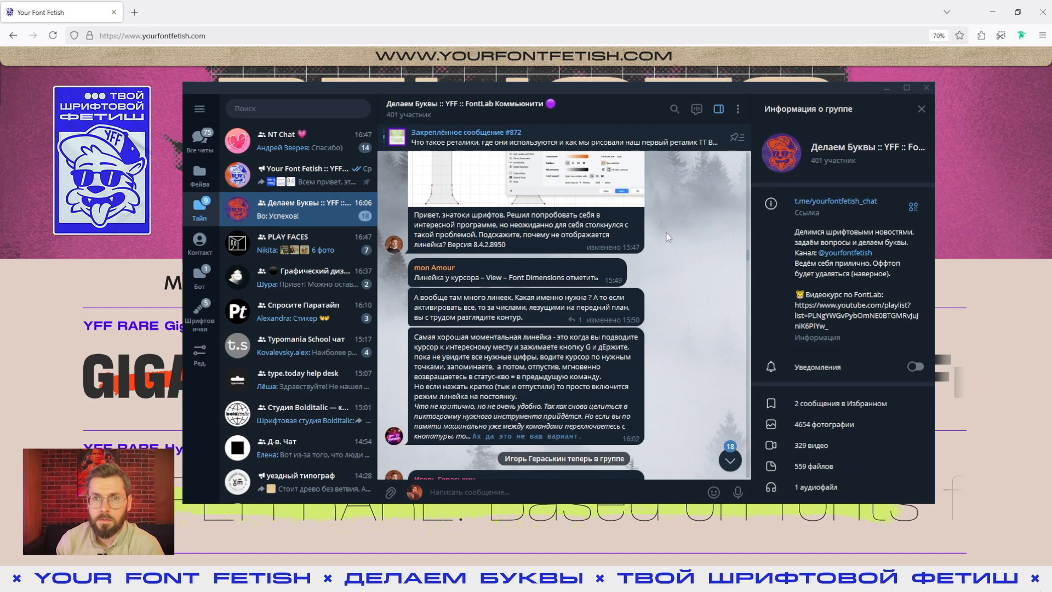
scroll(665, 236, "down", 5)
key("alt+Tab")
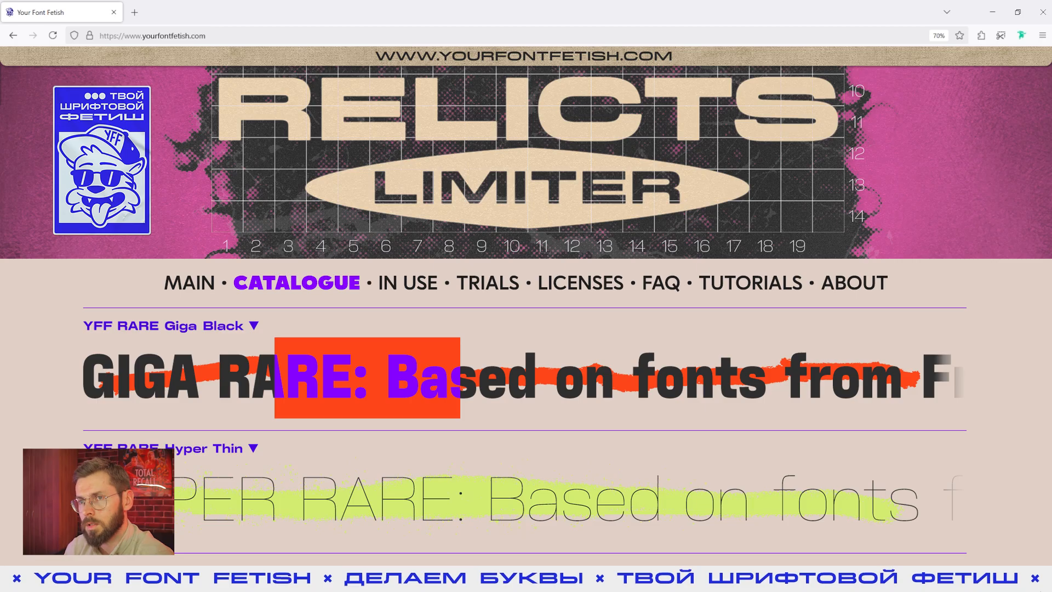
key("alt+Tab")
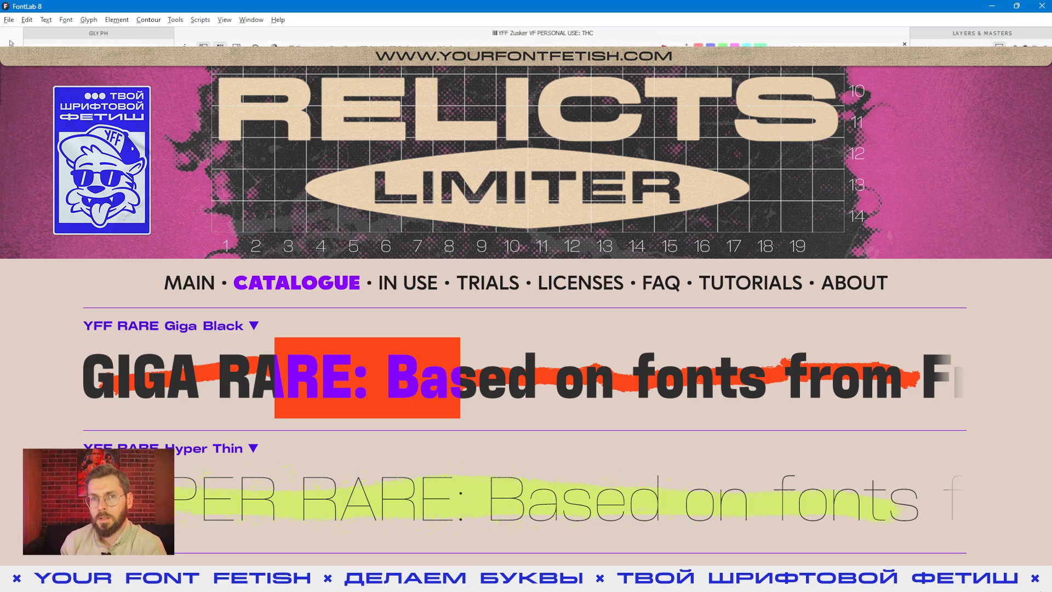